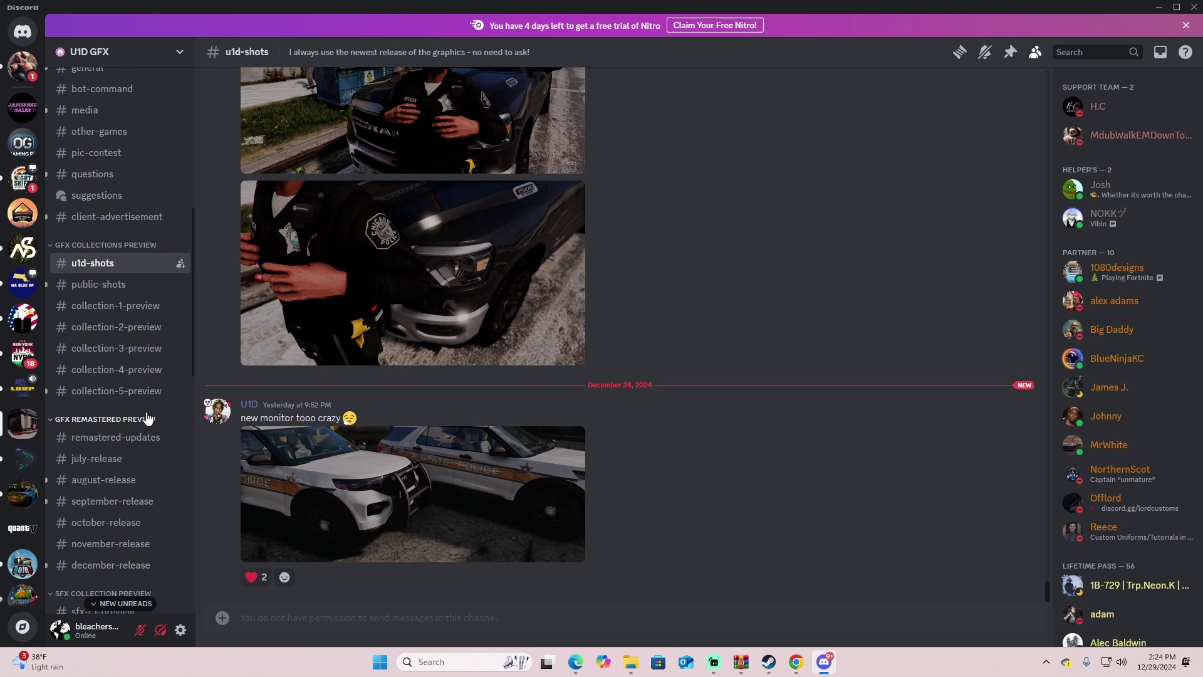
# Download U1D-GFX-C4.zip from the collection-4 channel in the Client Area, accepting the download warning, and close Discord
pyautogui.scroll(-9, 147, 417)
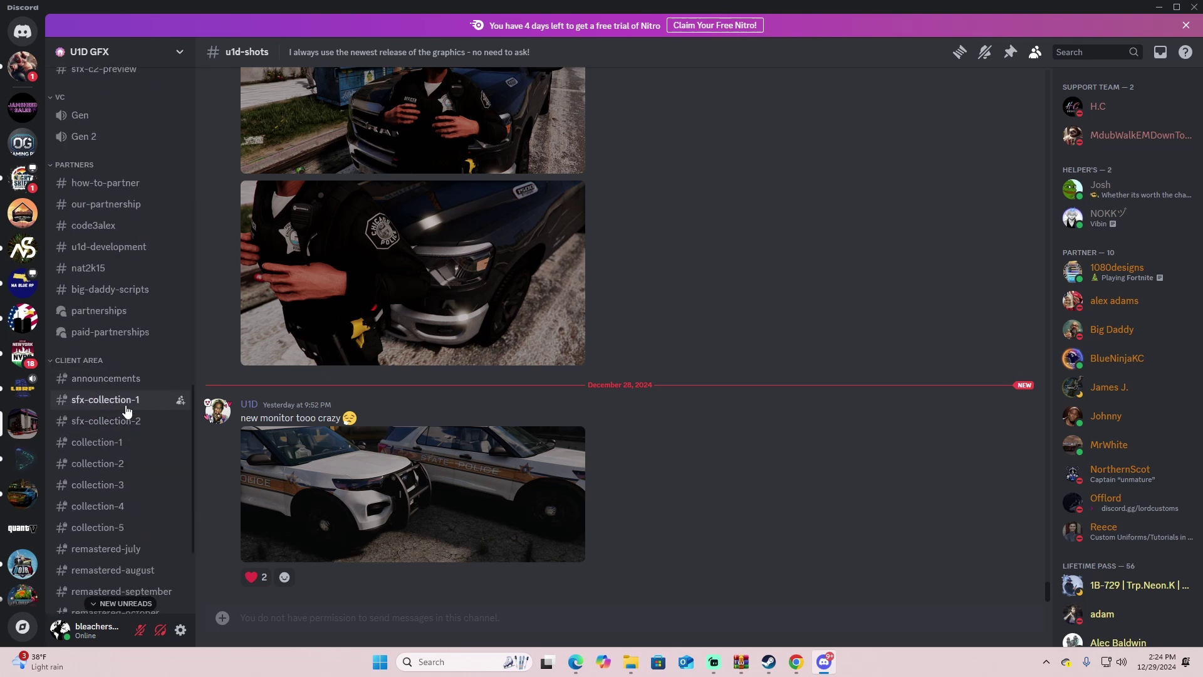
pyautogui.scroll(-3, 125, 439)
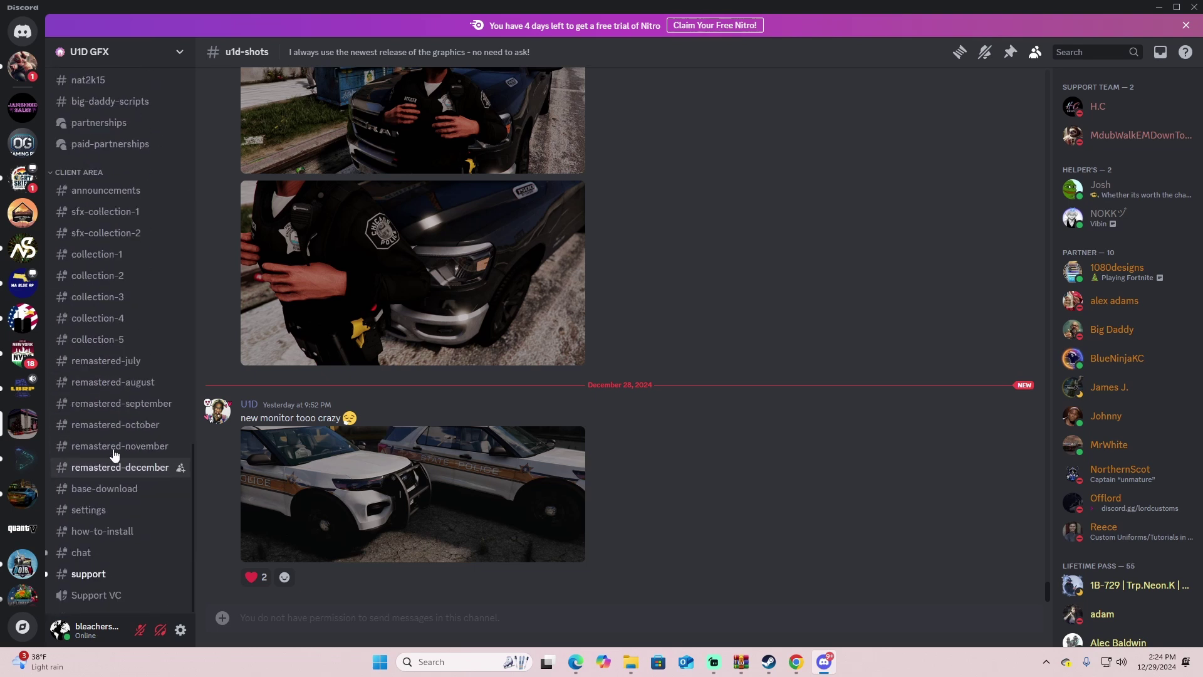
pyautogui.click(101, 318)
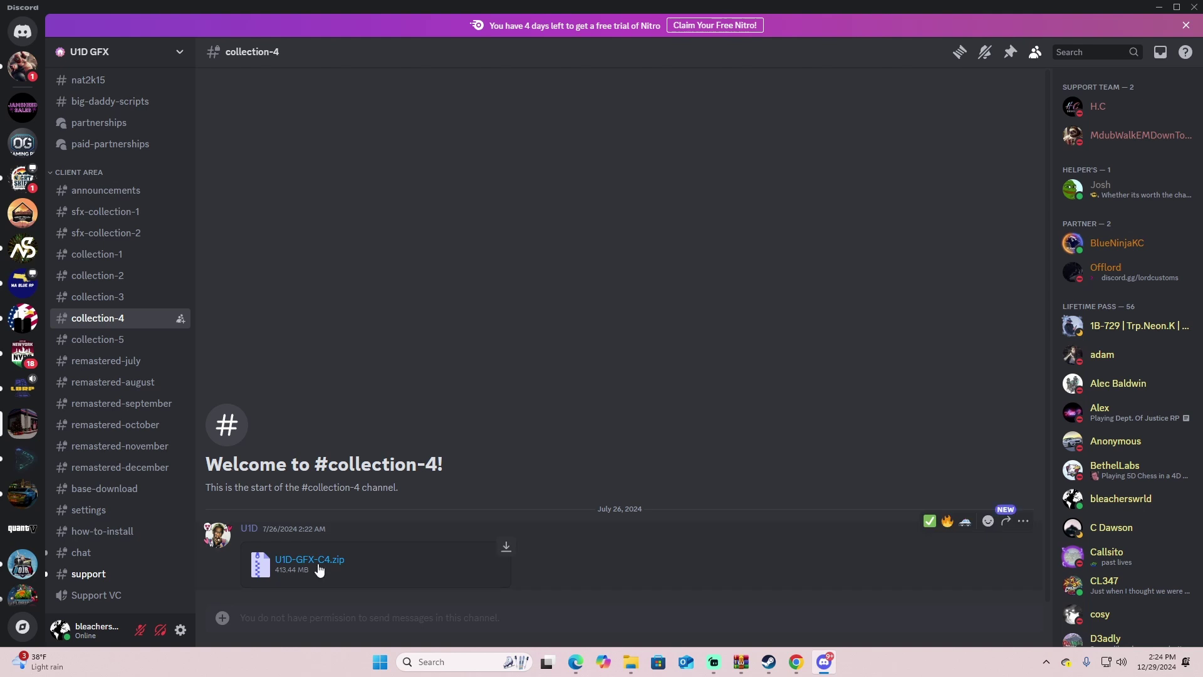
pyautogui.click(500, 553)
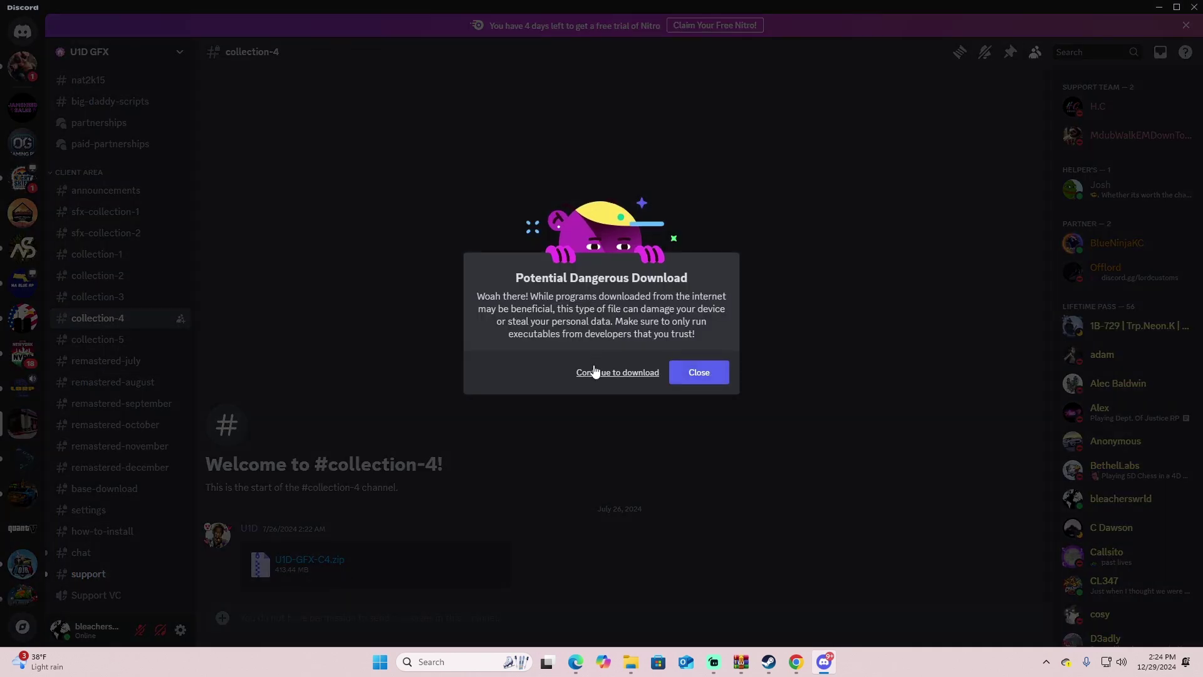
pyautogui.click(595, 374)
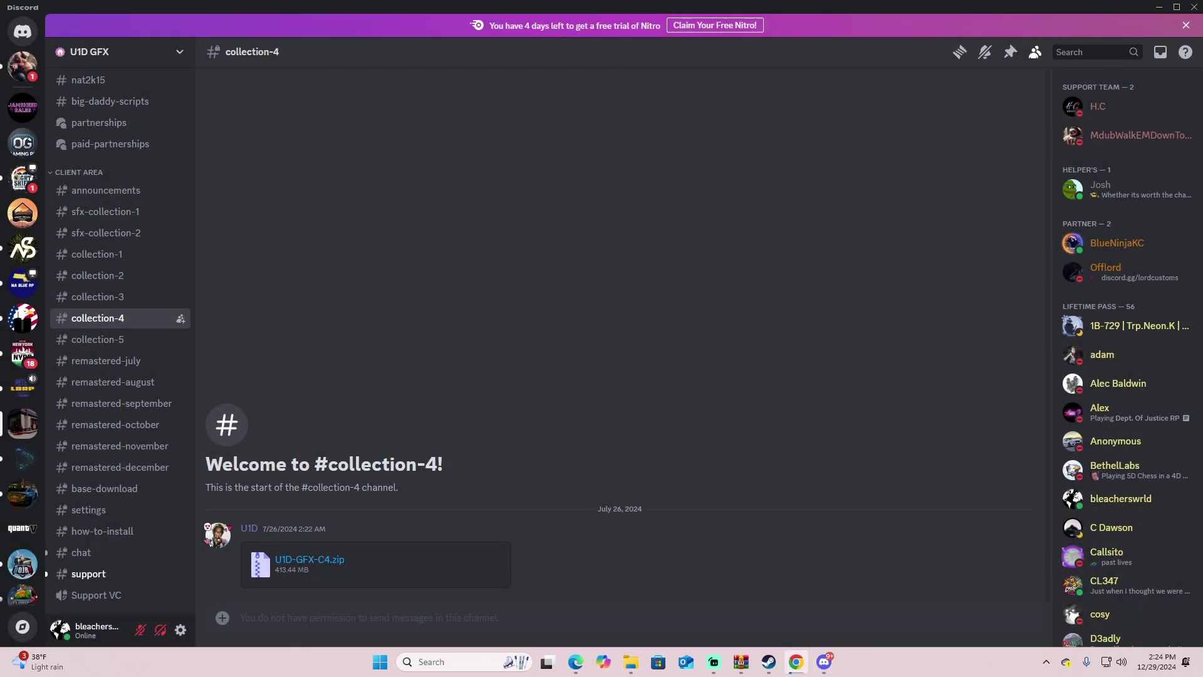
pyautogui.click(1193, 6)
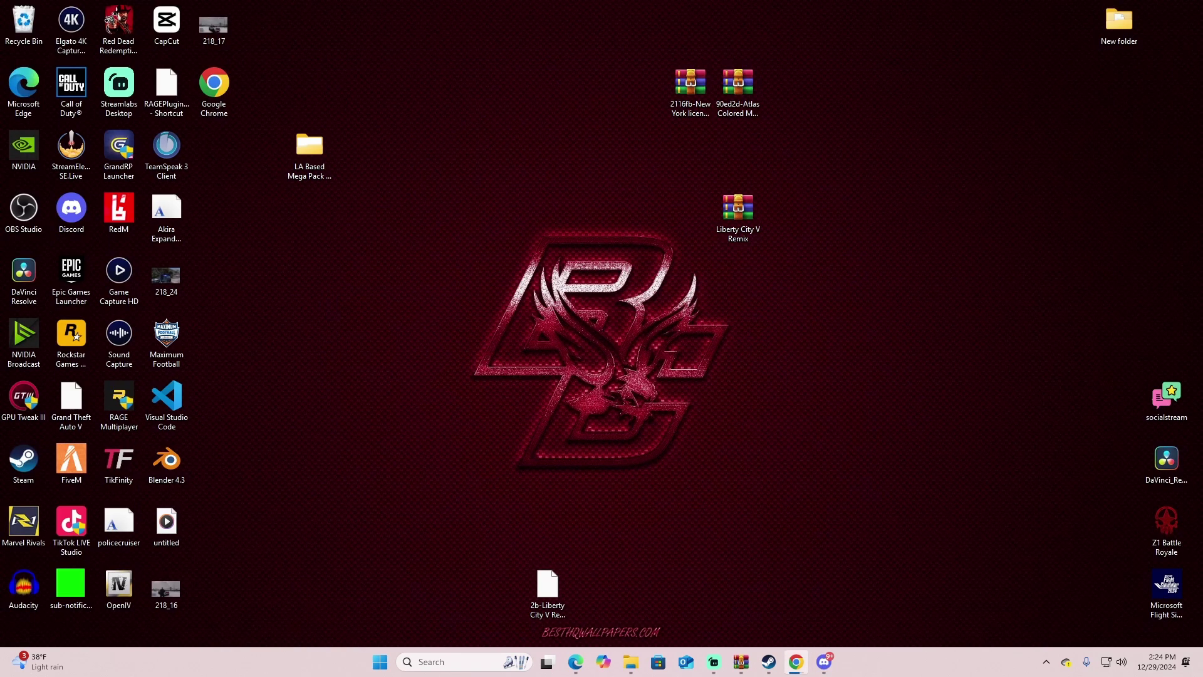
# Switch to Chrome and search Google for "visual v"
pyautogui.click(796, 662)
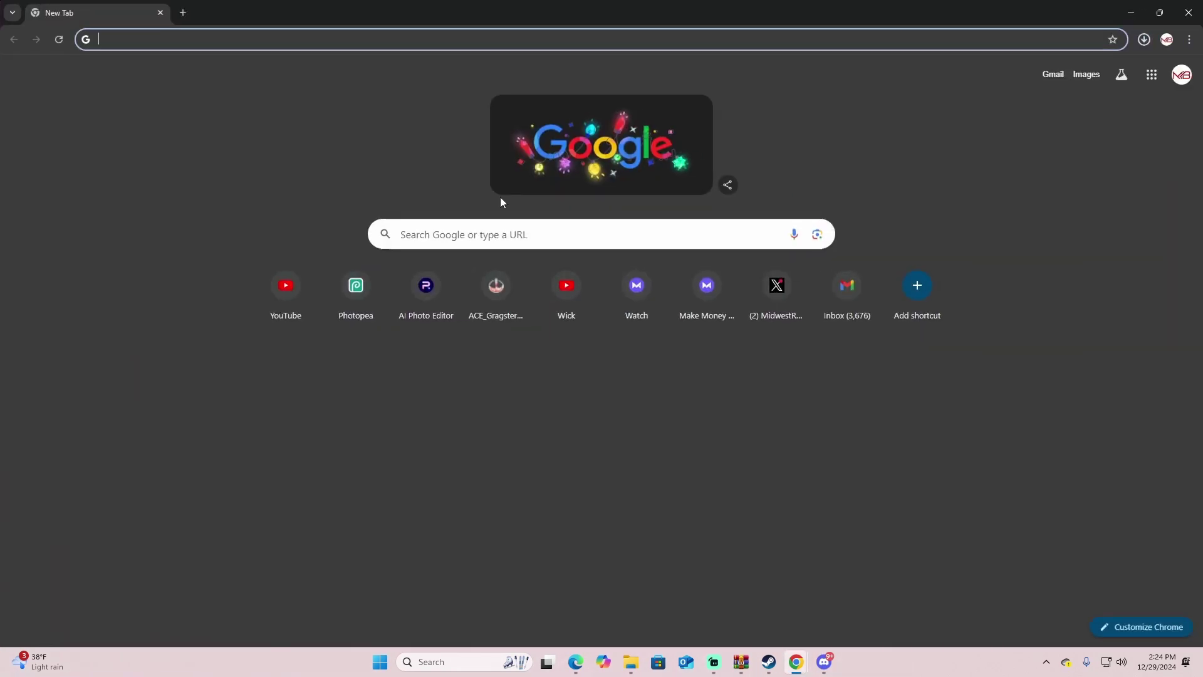
pyautogui.write('vo')
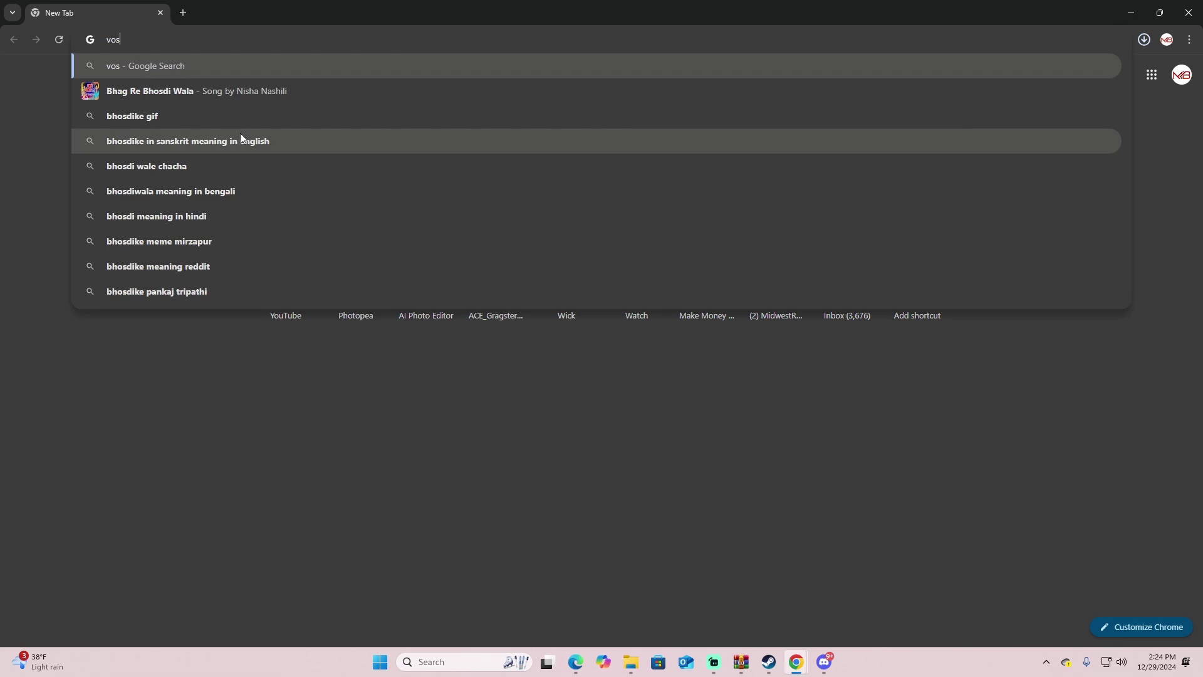
pyautogui.press('BackSpace')
pyautogui.write('i')
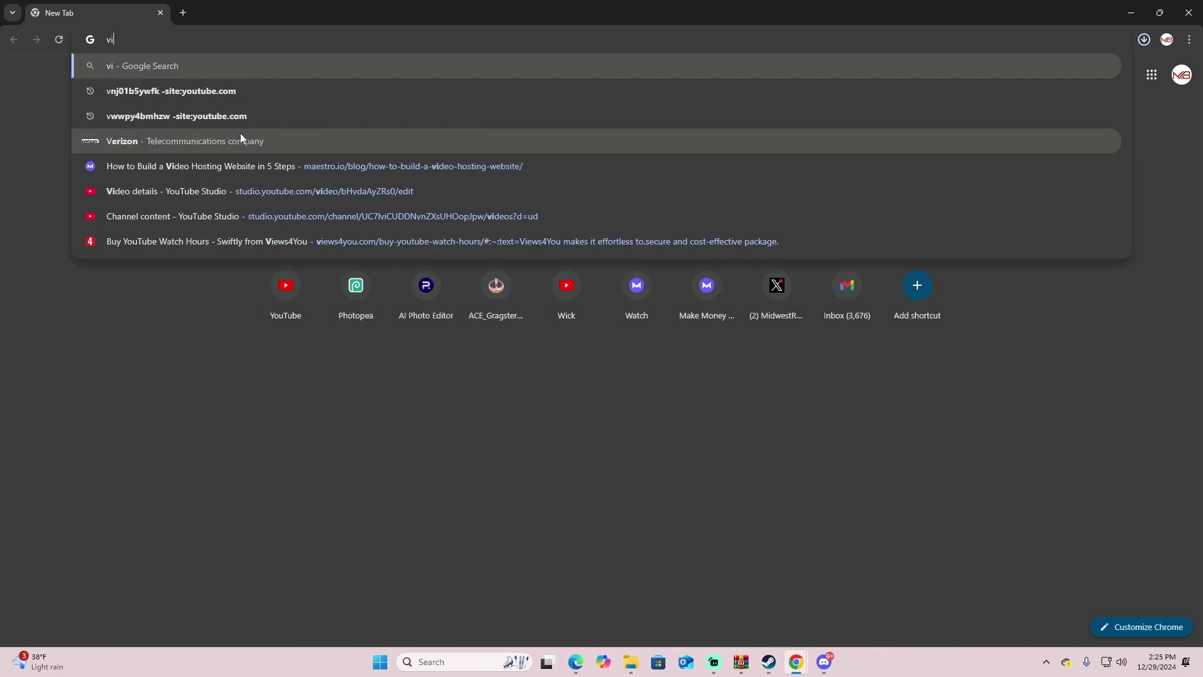
pyautogui.write('sual v')
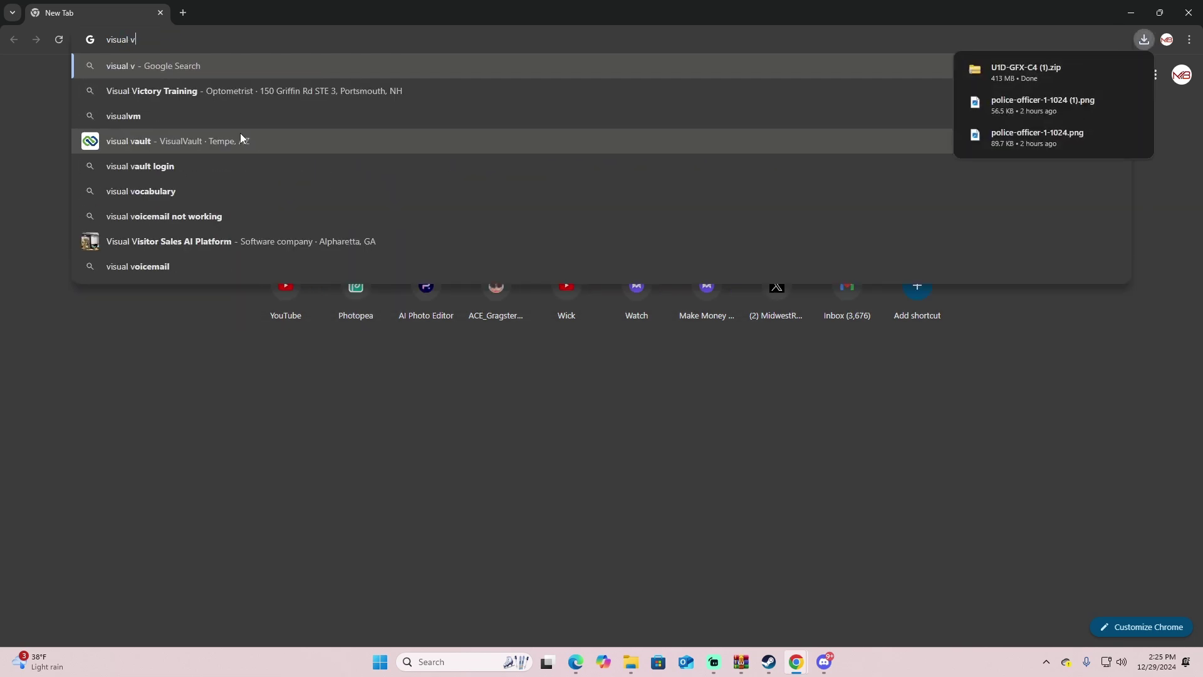
pyautogui.press('Return')
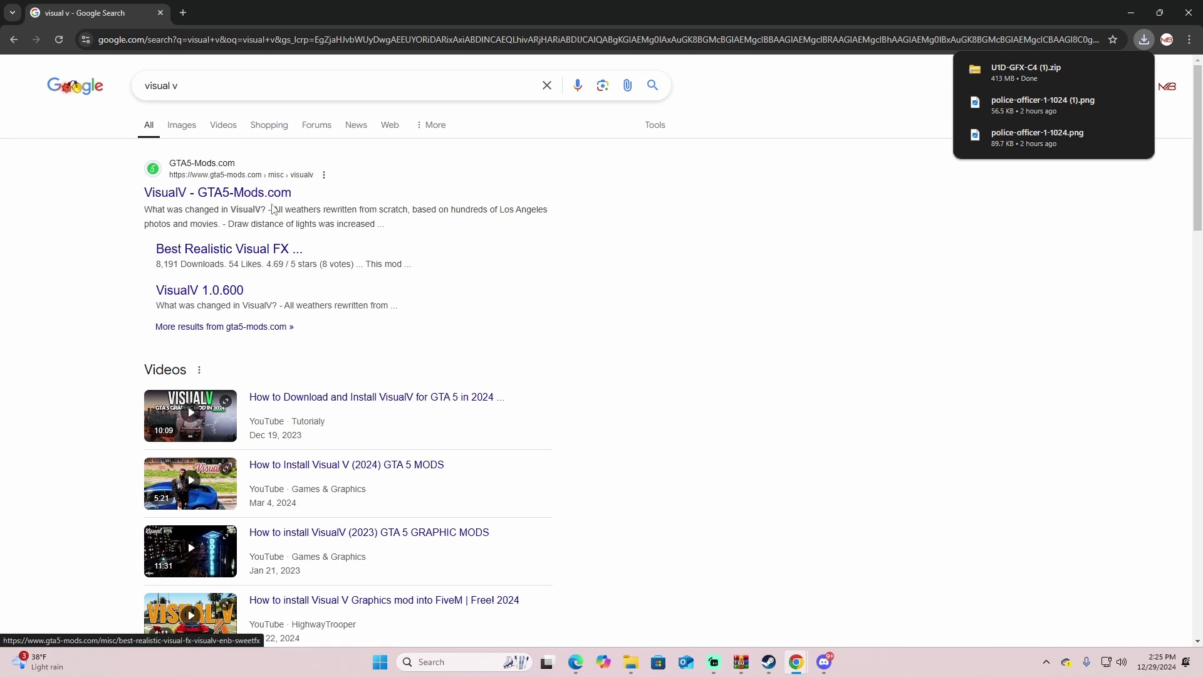
# Open the VisualV page on GTA5-Mods.com and download version 1.0.600
pyautogui.click(276, 196)
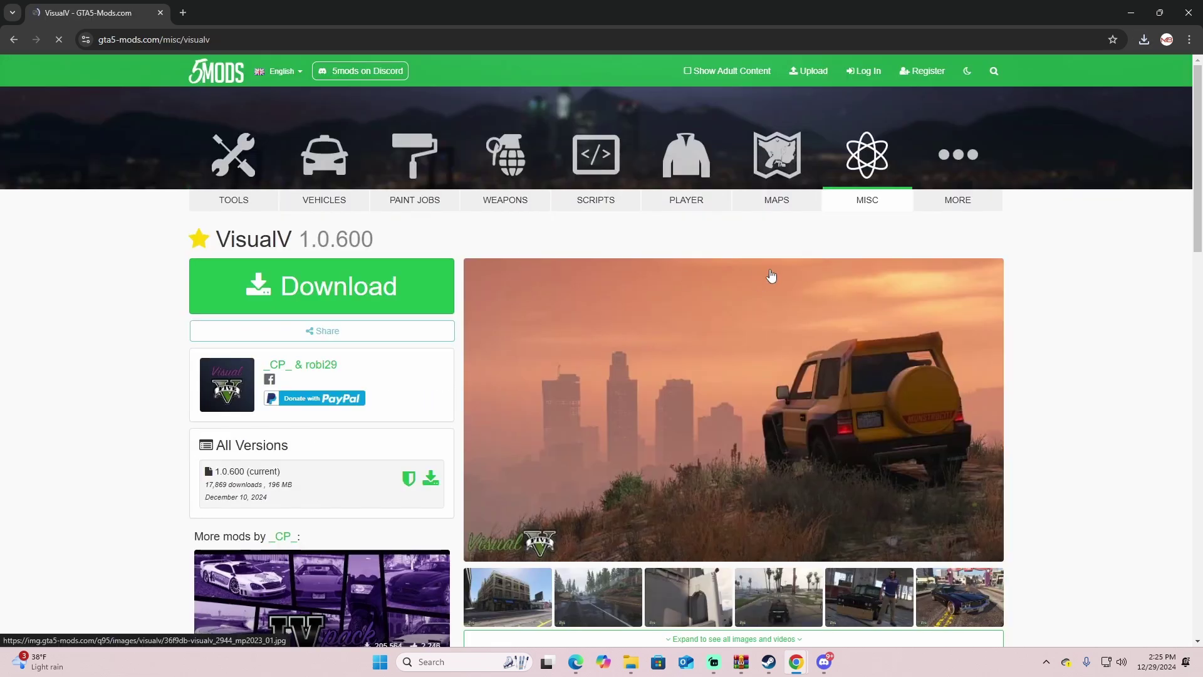
pyautogui.click(288, 281)
pyautogui.click(772, 342)
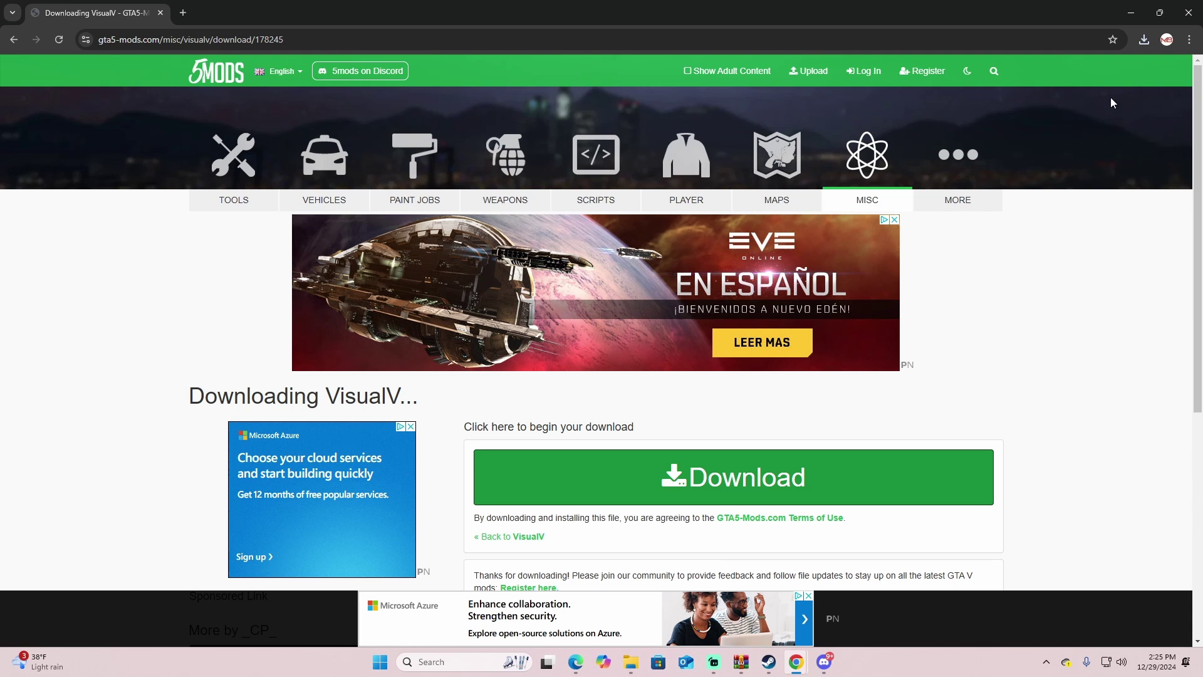
pyautogui.click(965, 479)
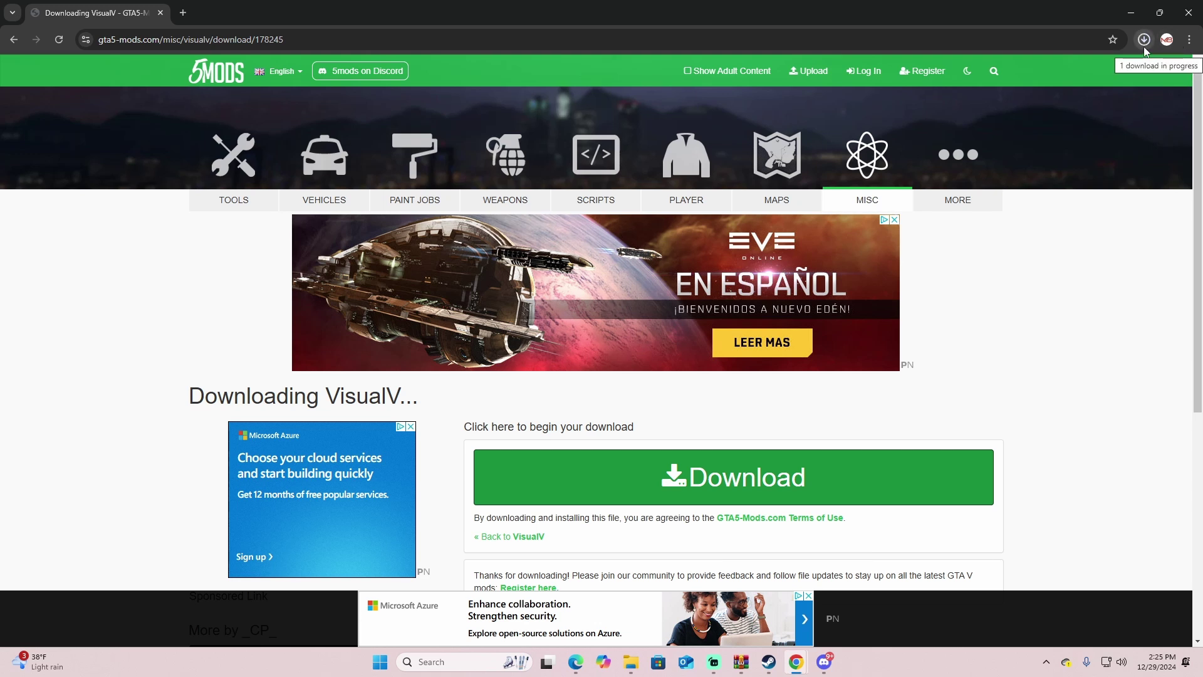
# Shrink the browser window and open the newest downloaded VisualV 1.0.600 archive from the recent downloads in WinRAR
pyautogui.click(1144, 49)
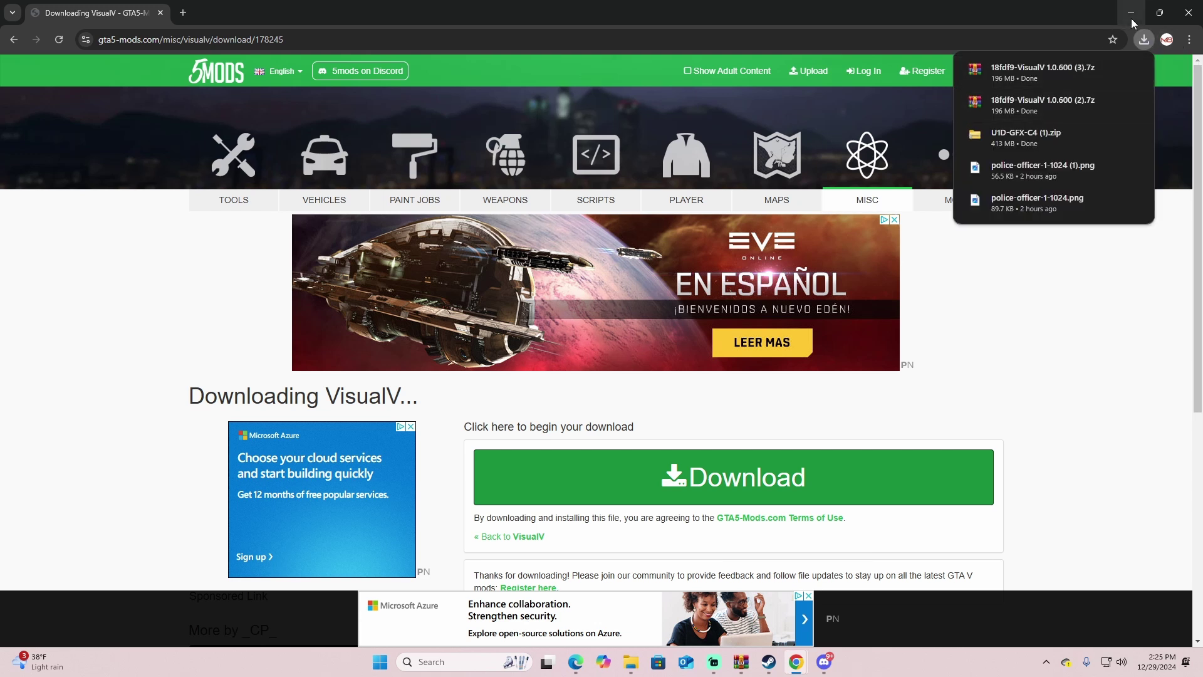
pyautogui.click(1159, 13)
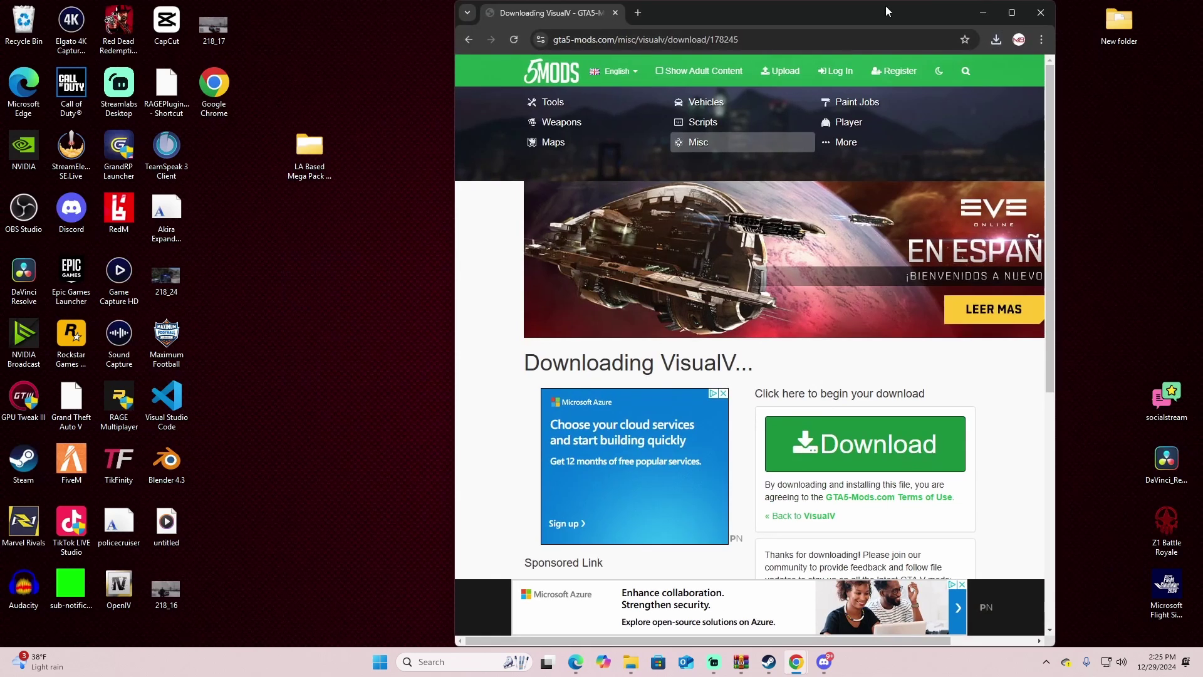
pyautogui.moveTo(886, 12); pyautogui.dragTo(611, 57)
pyautogui.click(721, 84)
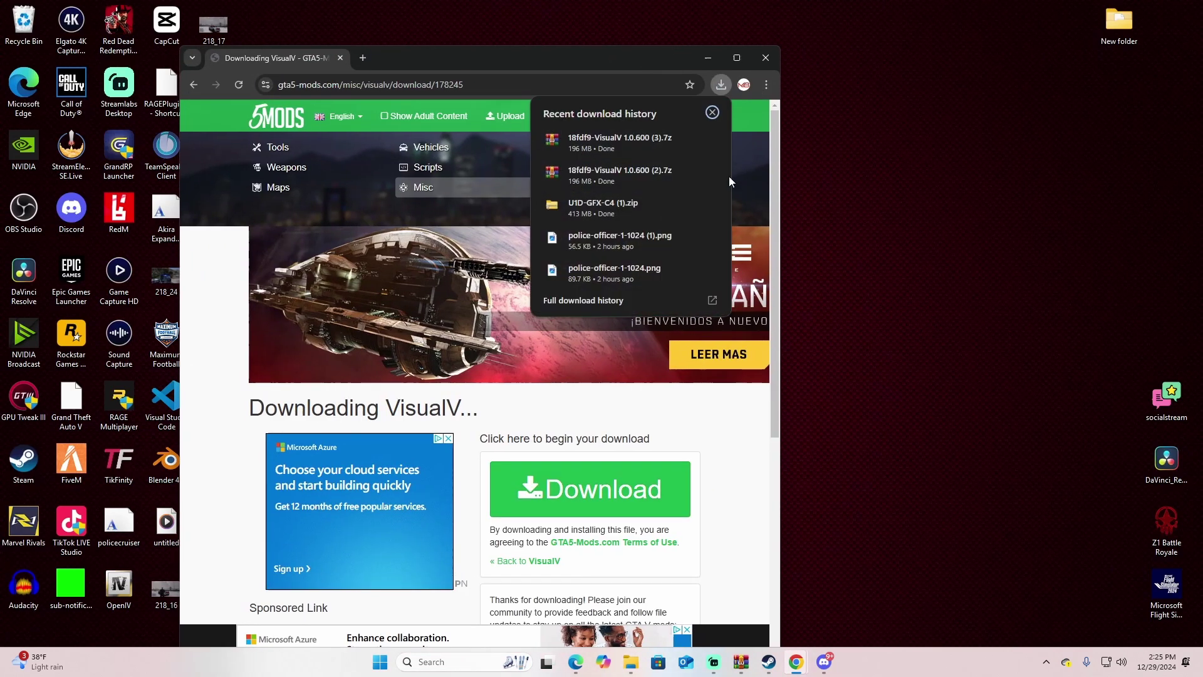
pyautogui.click(637, 156)
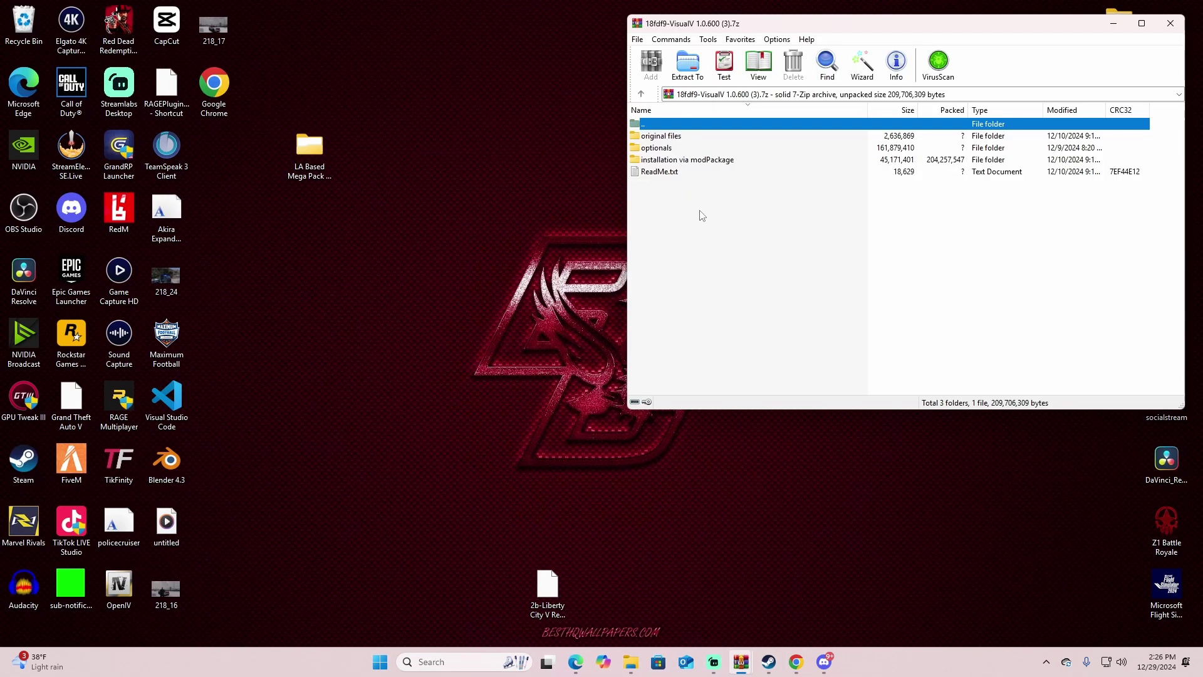
# Open VisualV.oiv from the "installation via modPackage" folder as an archive and go into its content folder
pyautogui.click(701, 216)
pyautogui.doubleClick(714, 161)
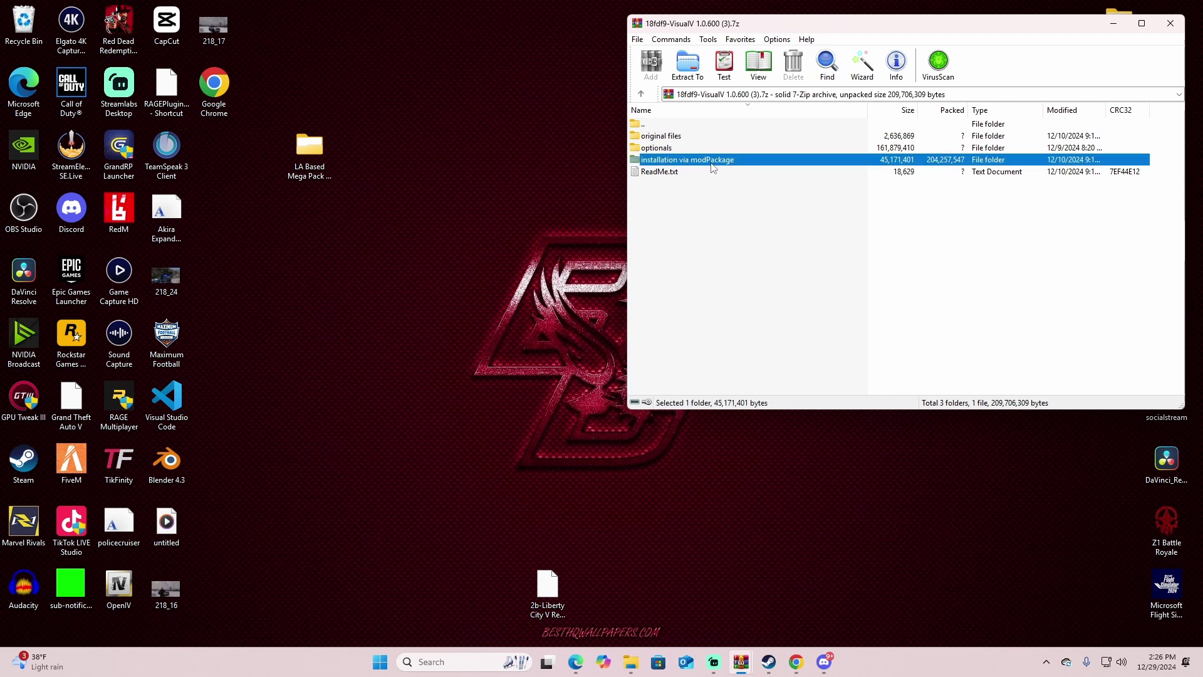
pyautogui.doubleClick(652, 137)
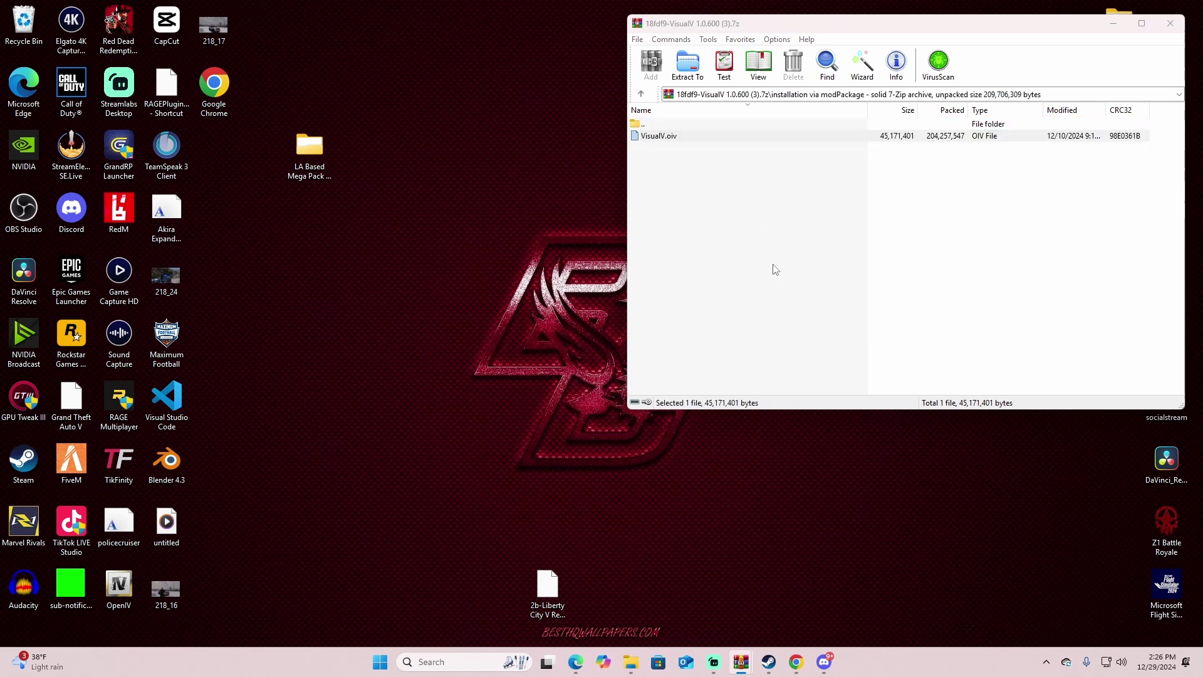
pyautogui.moveTo(673, 177); pyautogui.dragTo(761, 30)
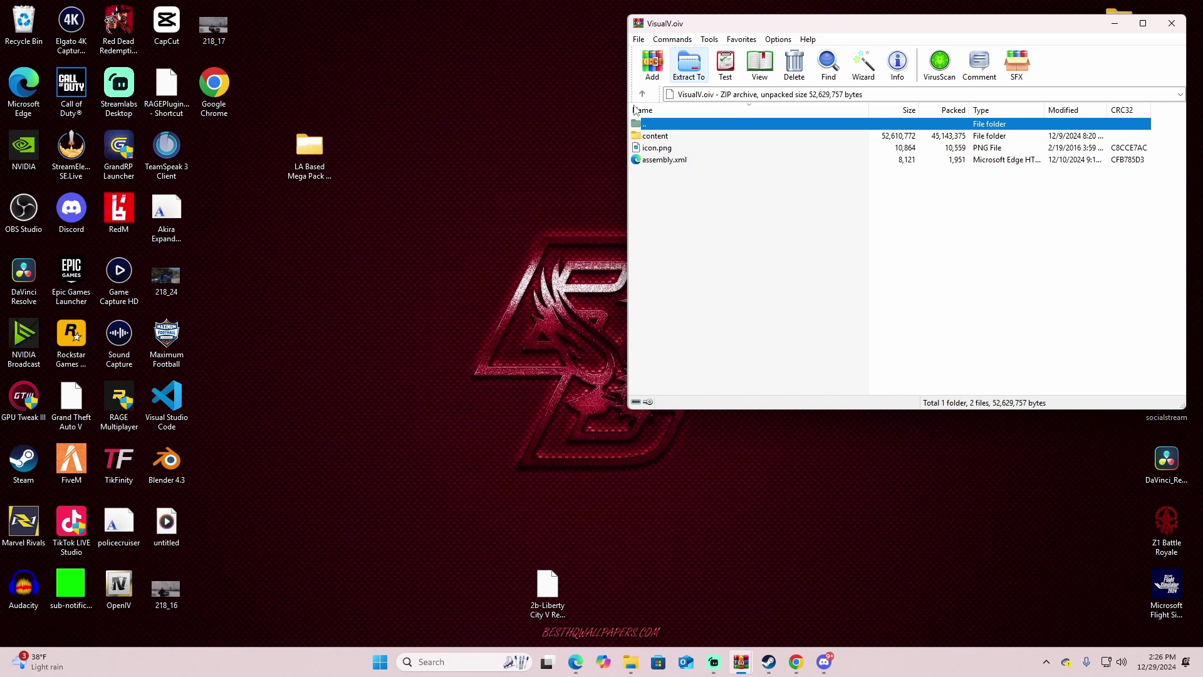
pyautogui.doubleClick(655, 139)
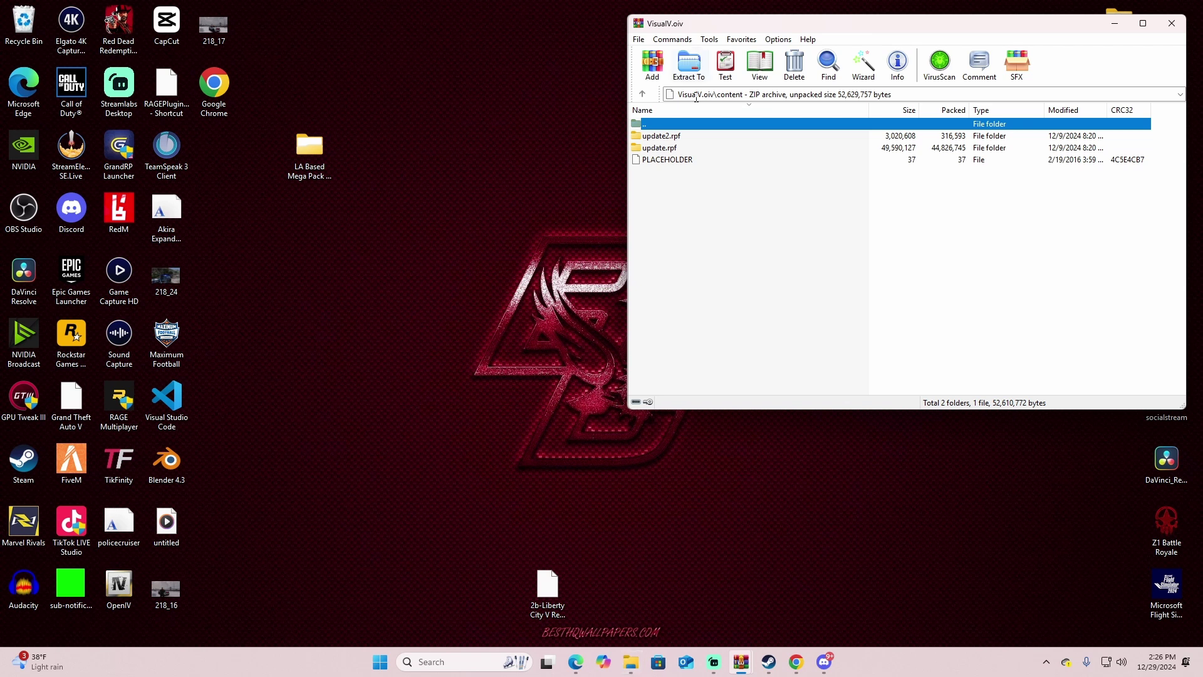
pyautogui.rightClick(626, 665)
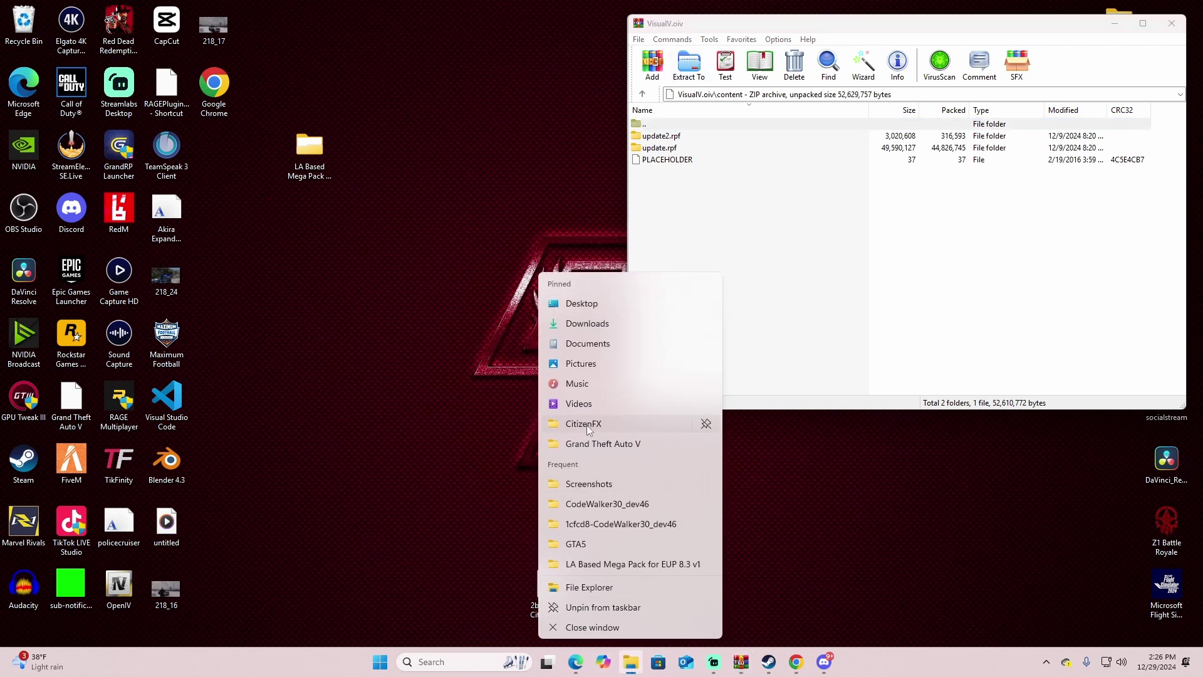
pyautogui.click(595, 441)
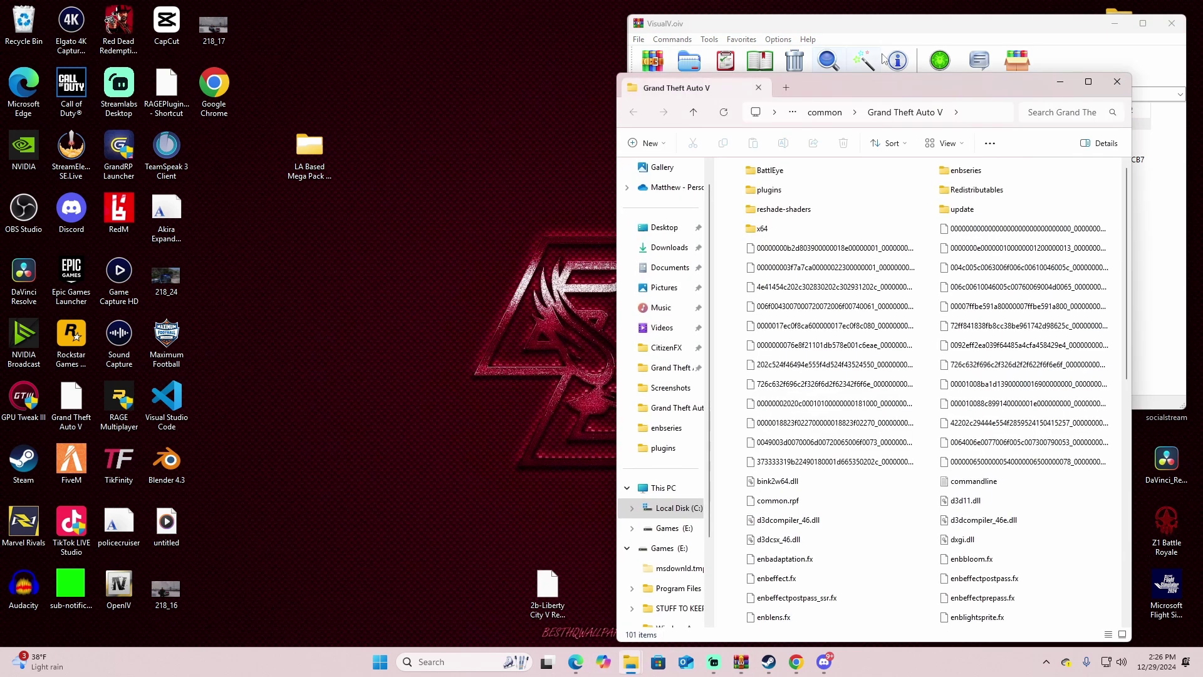
pyautogui.moveTo(911, 81); pyautogui.dragTo(370, 25)
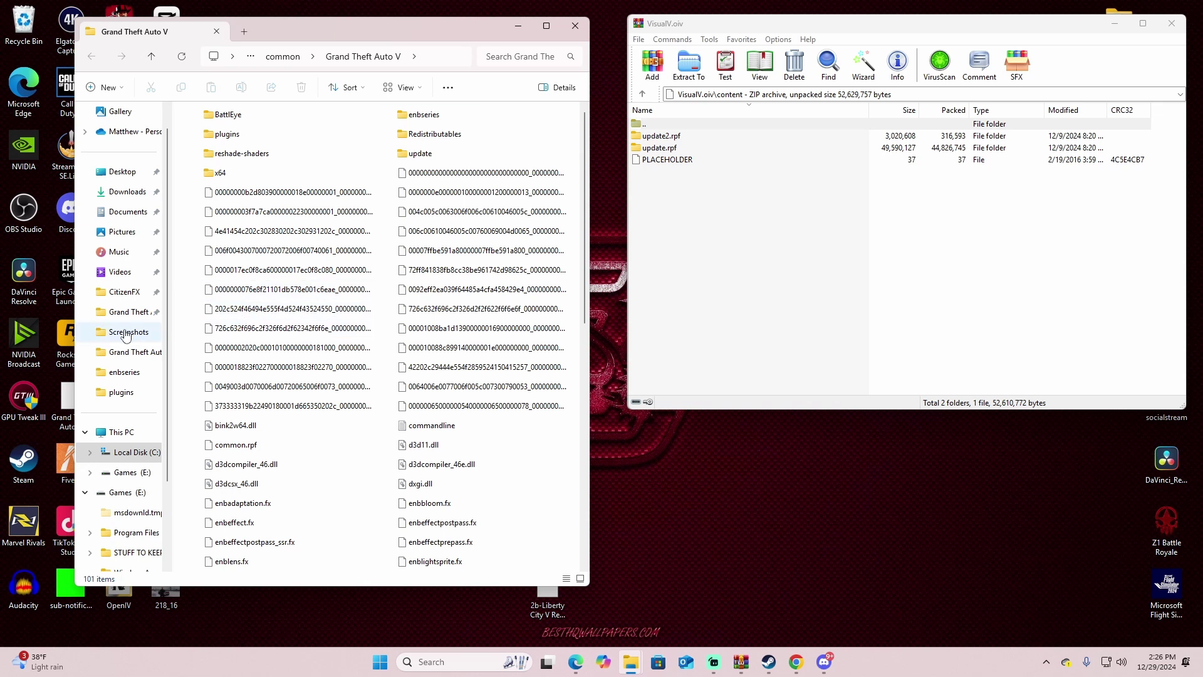
pyautogui.click(571, 30)
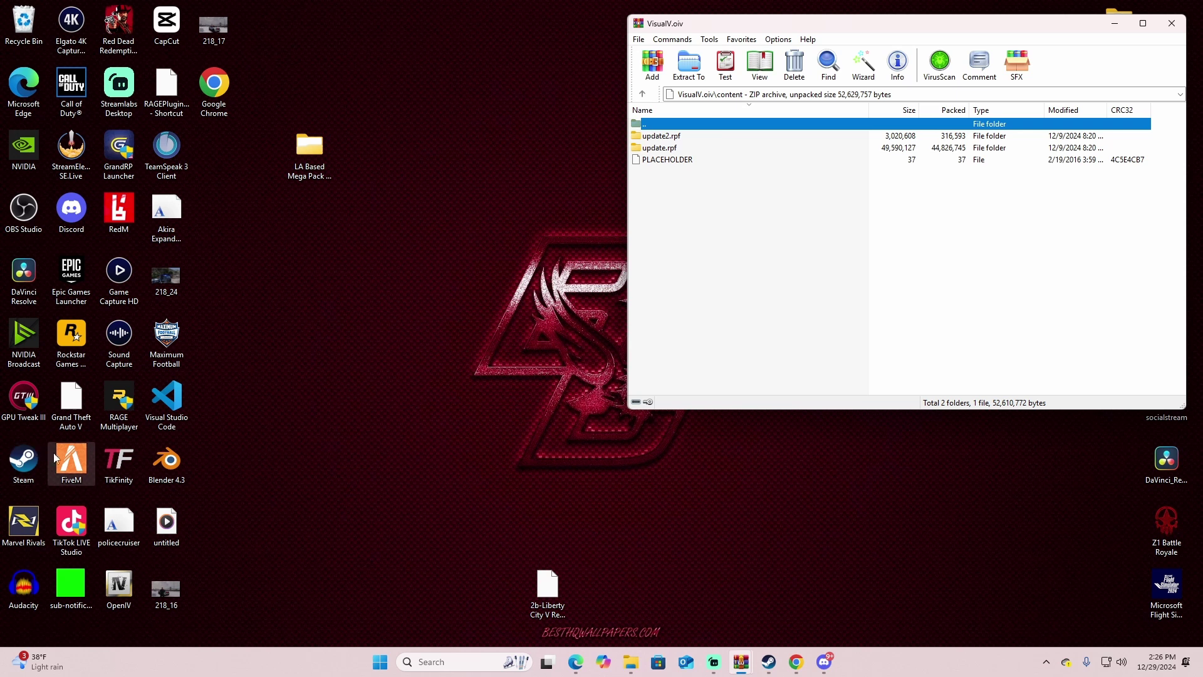
# Open the file location of the FiveM desktop shortcut in File Explorer and go up to the Local folder
pyautogui.rightClick(78, 467)
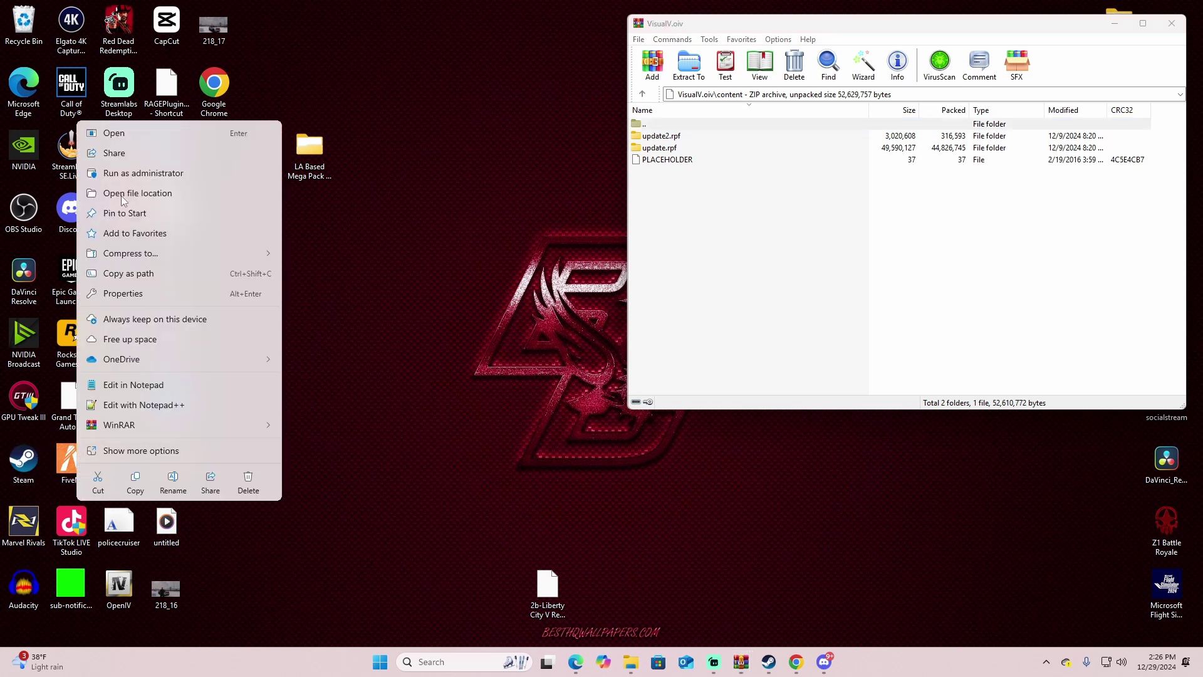
pyautogui.click(121, 194)
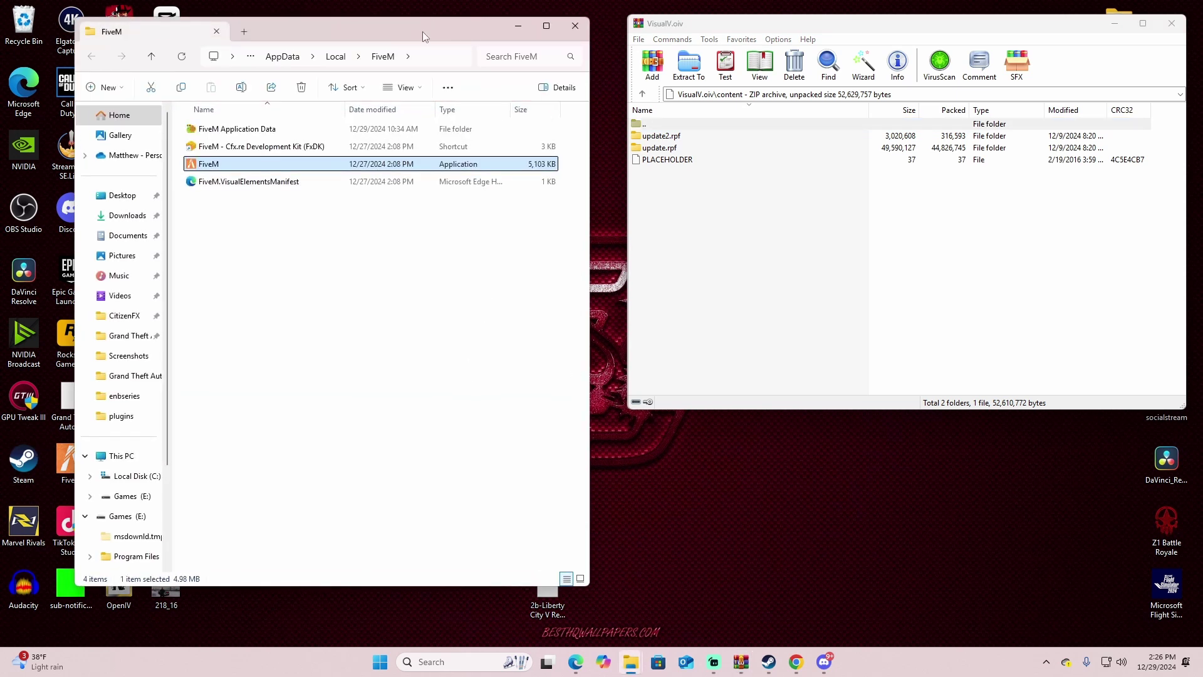
pyautogui.moveTo(423, 31); pyautogui.dragTo(428, 31)
pyautogui.rightClick(383, 58)
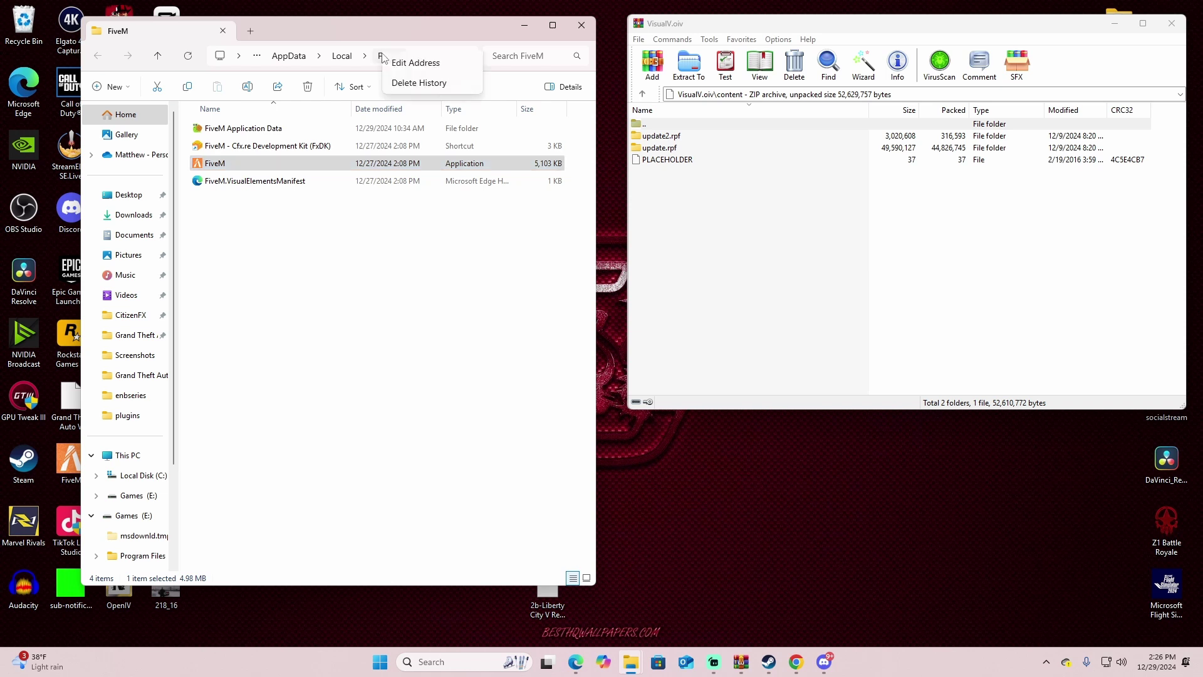
pyautogui.click(341, 56)
pyautogui.click(341, 56)
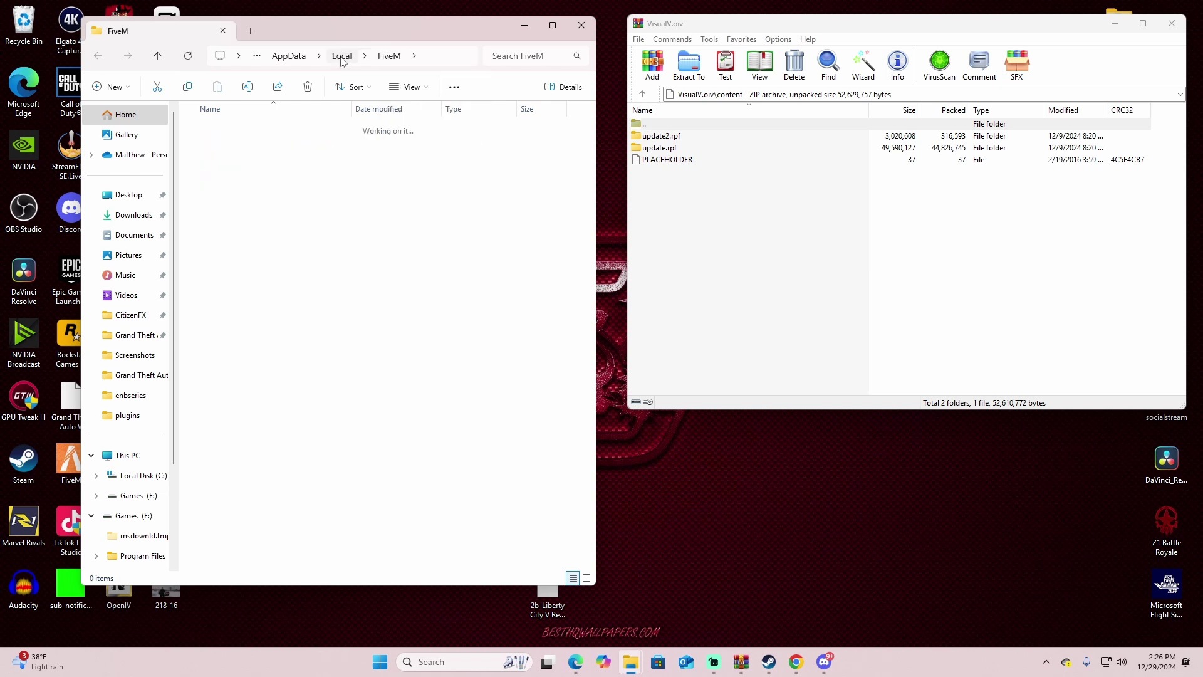
# Pin the FiveM folder to Quick access and open its FiveM Application Data folder beside the VisualV archive
pyautogui.rightClick(220, 515)
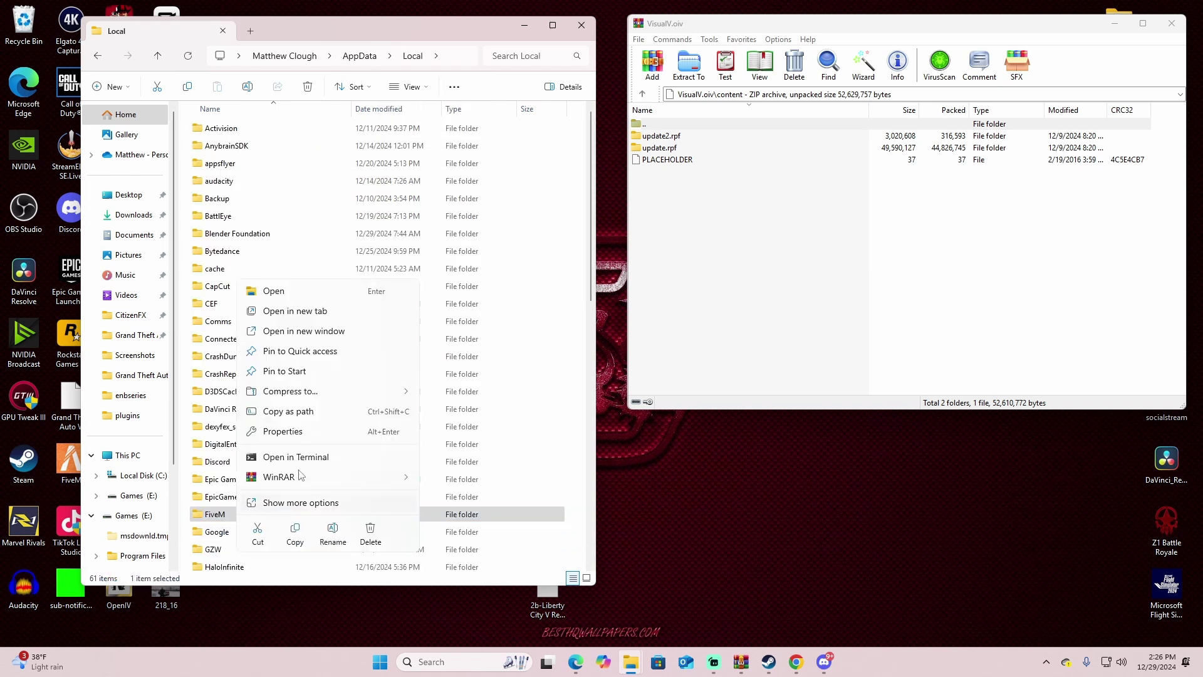
pyautogui.click(299, 351)
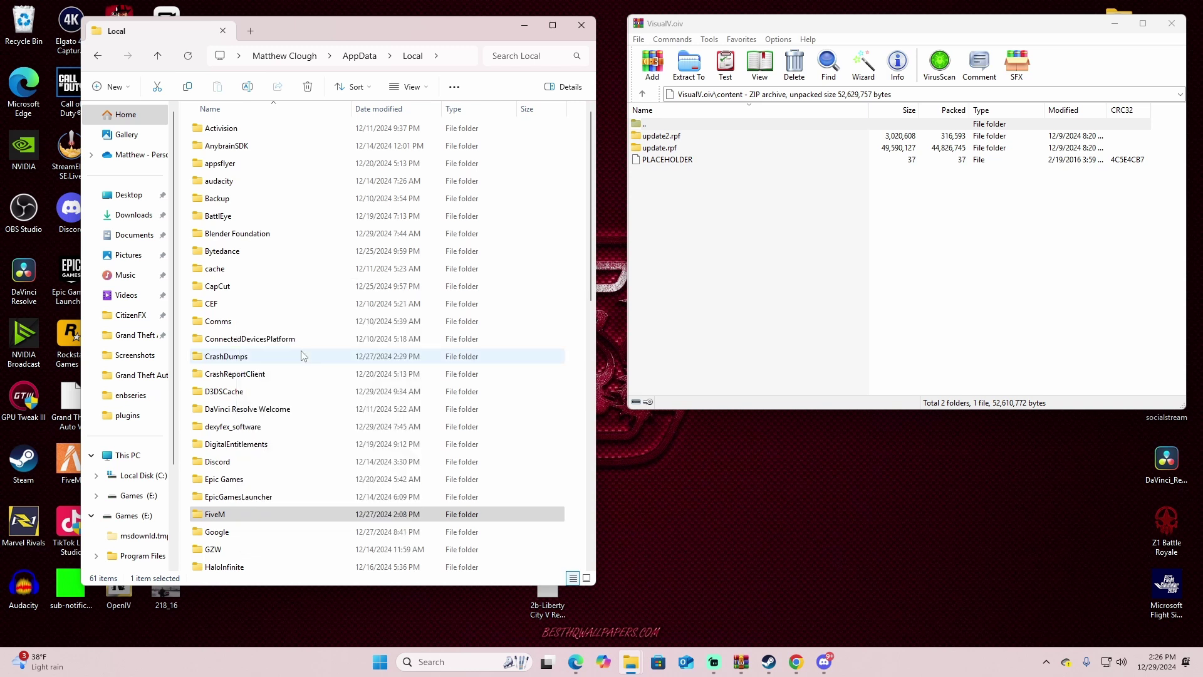
pyautogui.click(130, 357)
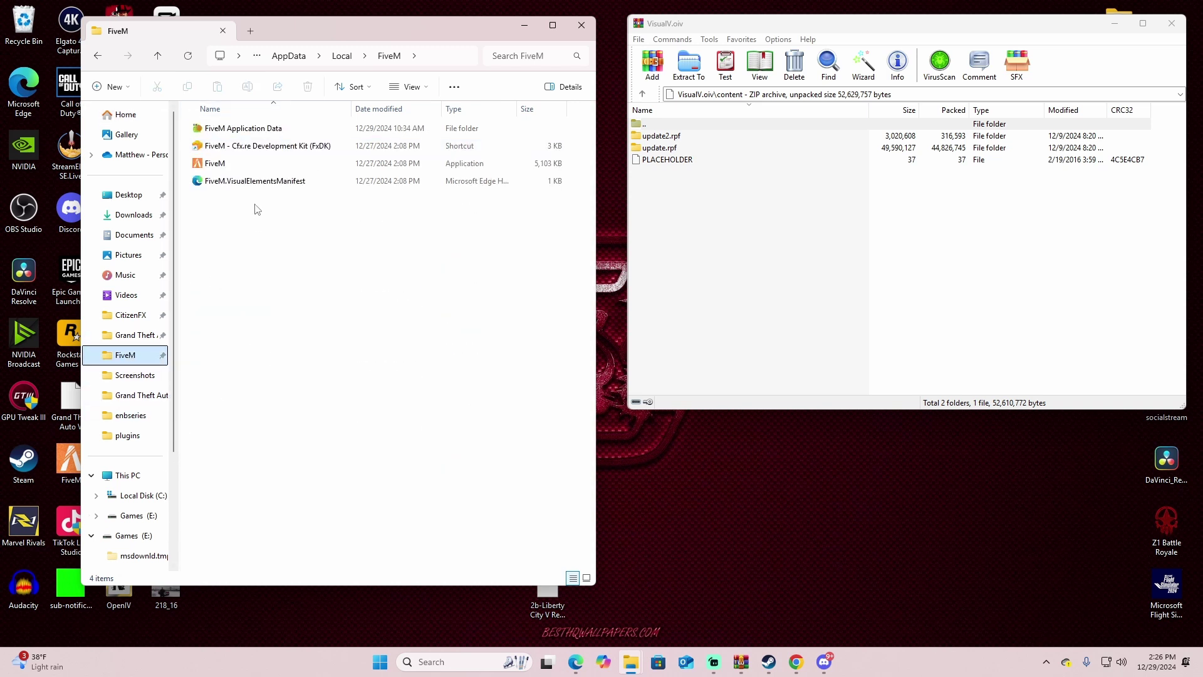
pyautogui.doubleClick(251, 128)
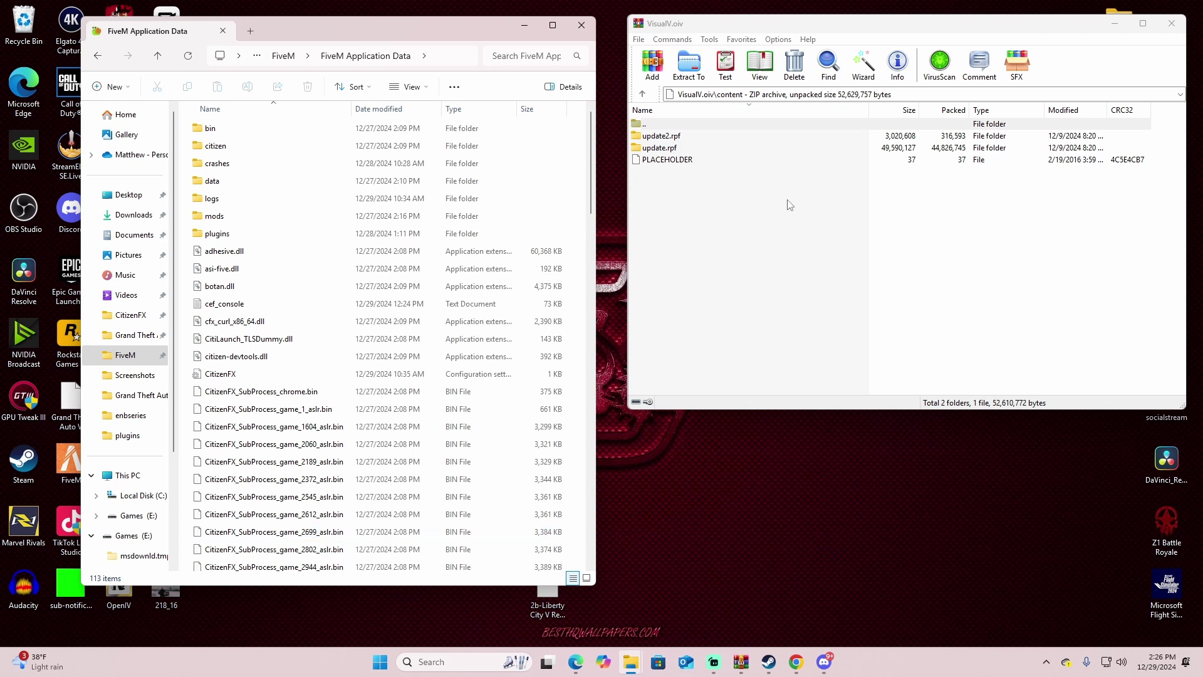
pyautogui.click(687, 222)
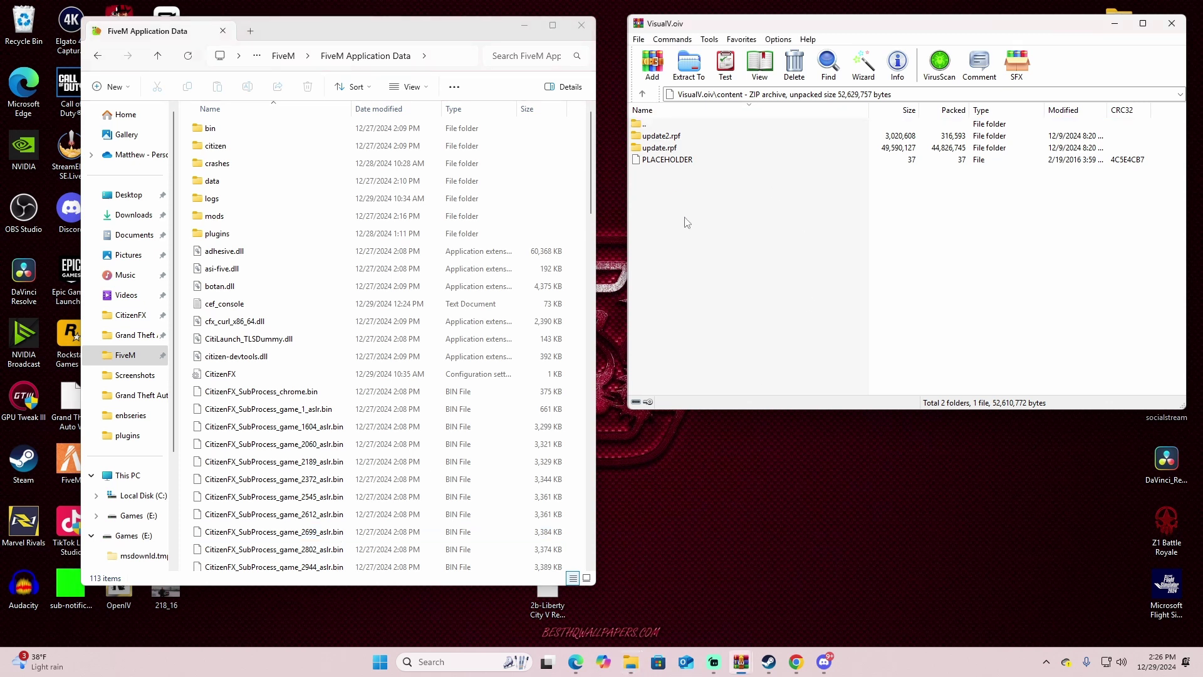
# Open update.rpf > common > data in the VisualV archive and the matching citizen > common > data folder in FiveM Application Data
pyautogui.doubleClick(662, 150)
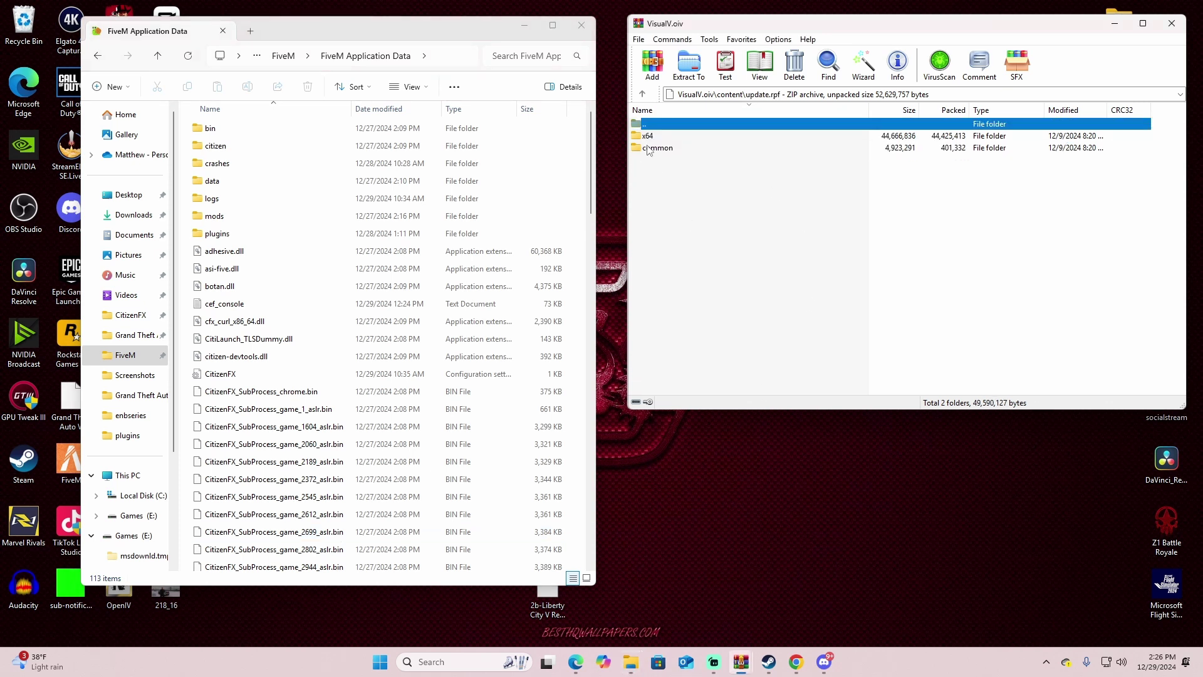
pyautogui.doubleClick(657, 148)
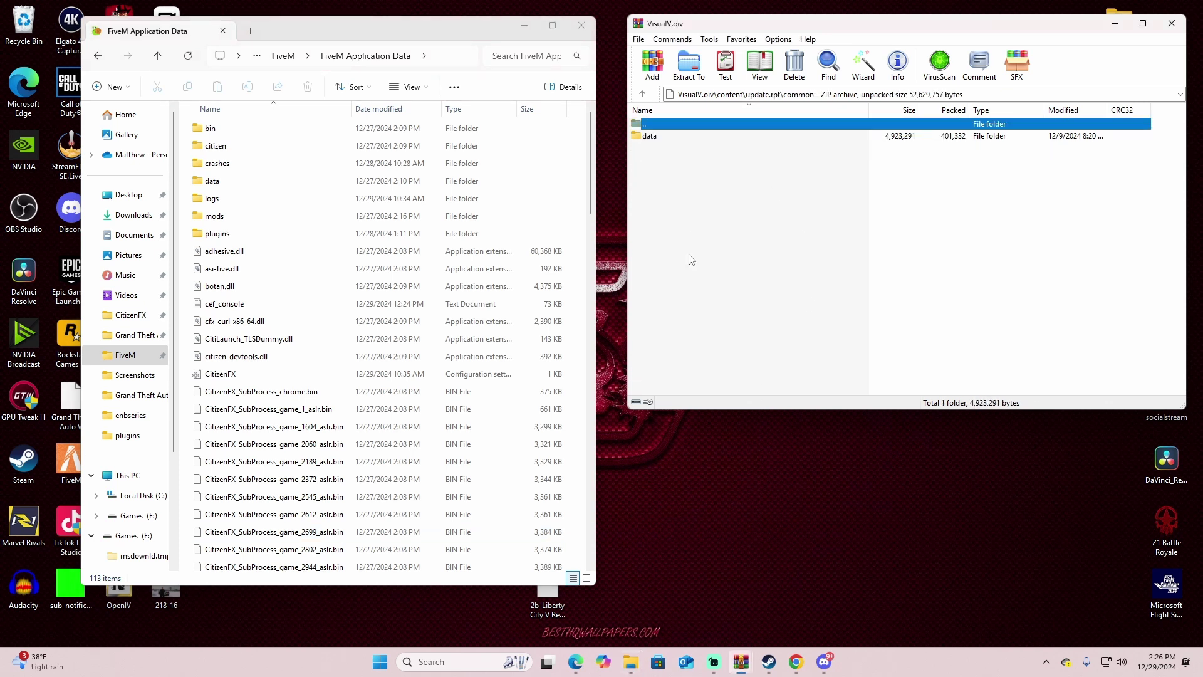
pyautogui.doubleClick(220, 146)
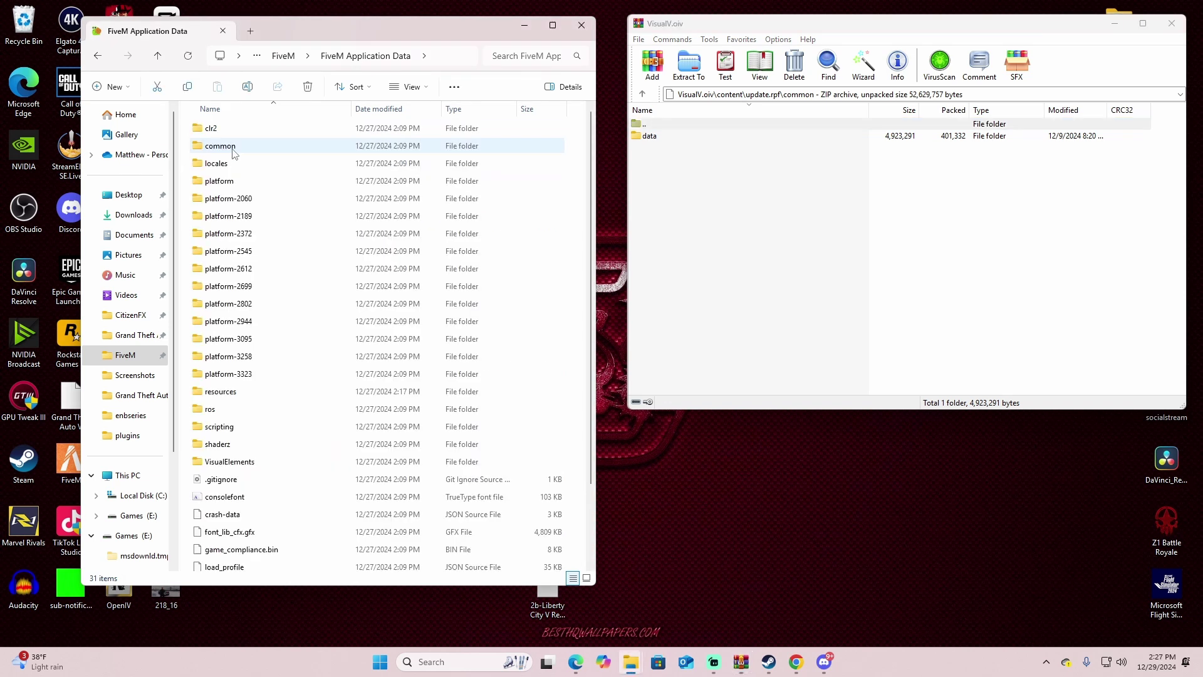
pyautogui.doubleClick(233, 147)
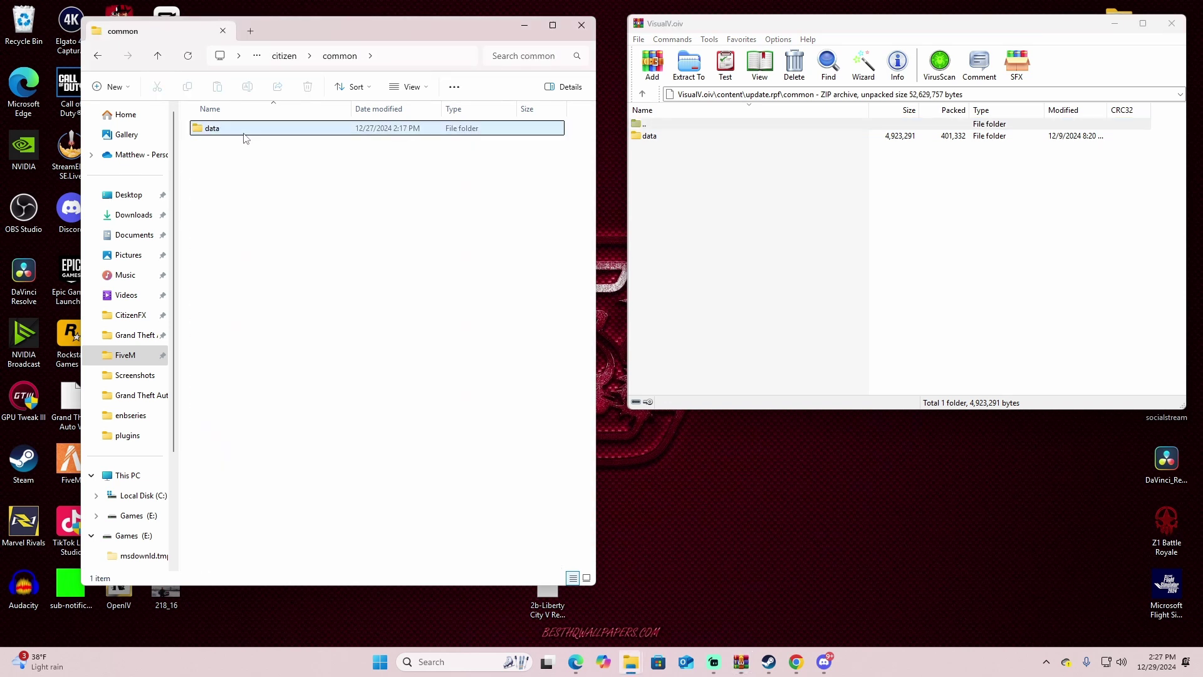
pyautogui.doubleClick(244, 133)
pyautogui.click(657, 136)
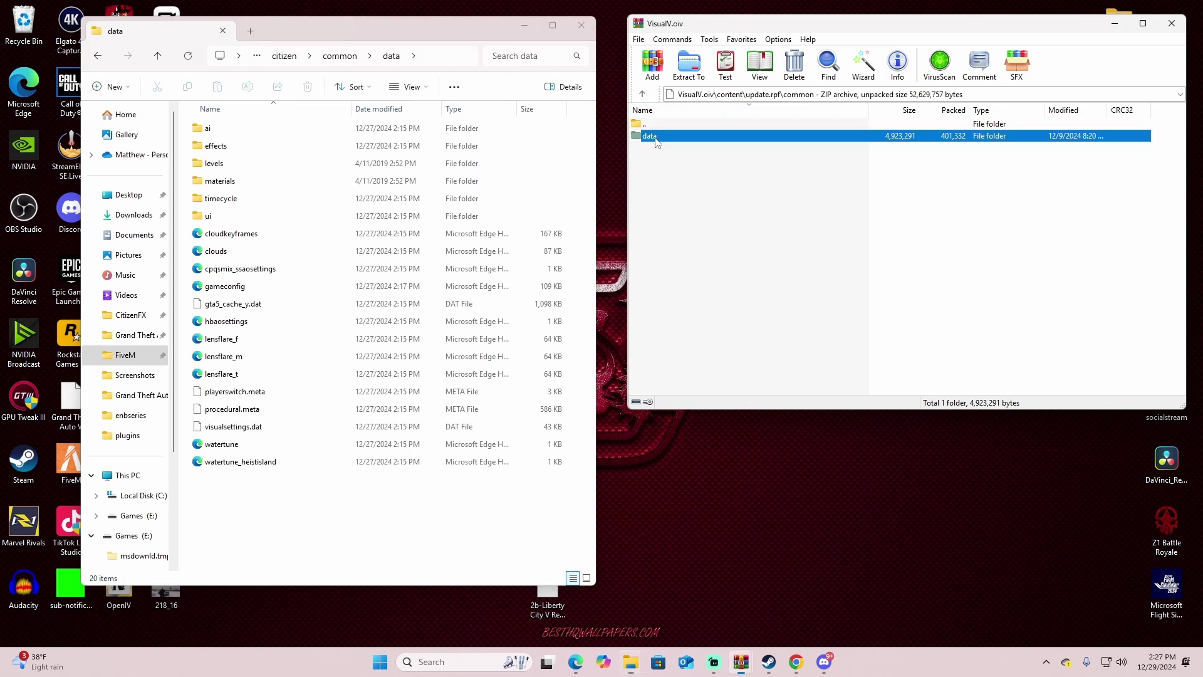
pyautogui.doubleClick(675, 139)
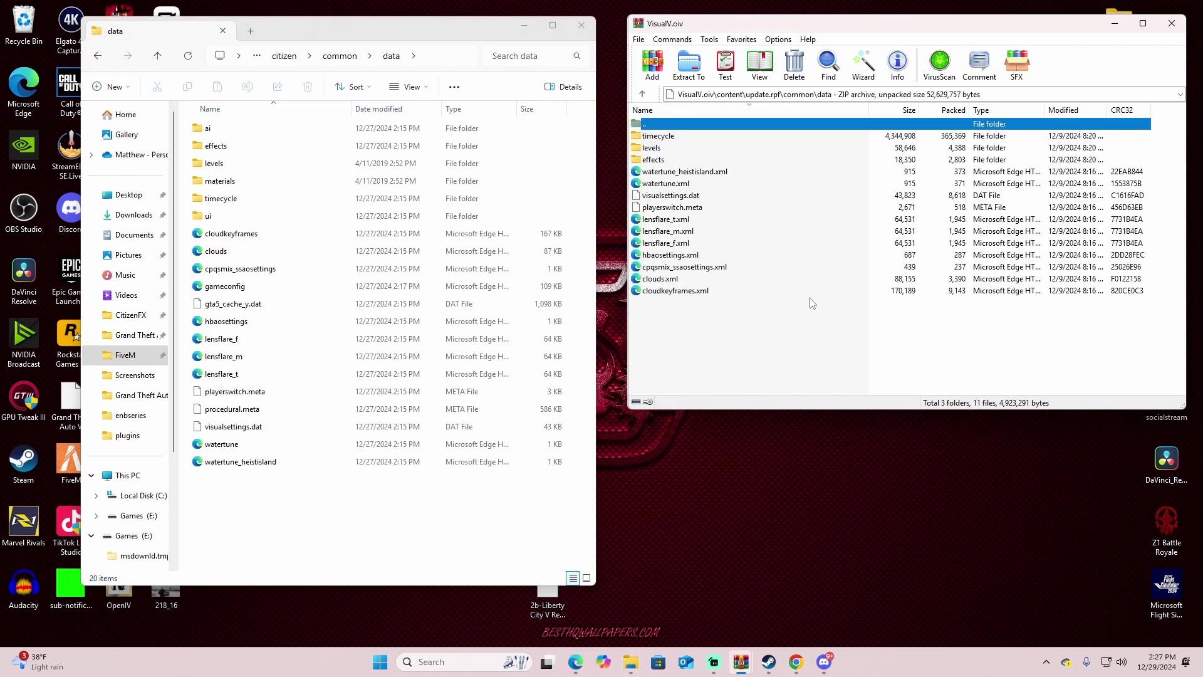
# Copy everything in the VisualV data folder into FiveM's data folder, replacing existing files, and close both archive windows
pyautogui.moveTo(688, 328); pyautogui.dragTo(808, 201)
pyautogui.moveTo(507, 537); pyautogui.dragTo(507, 537)
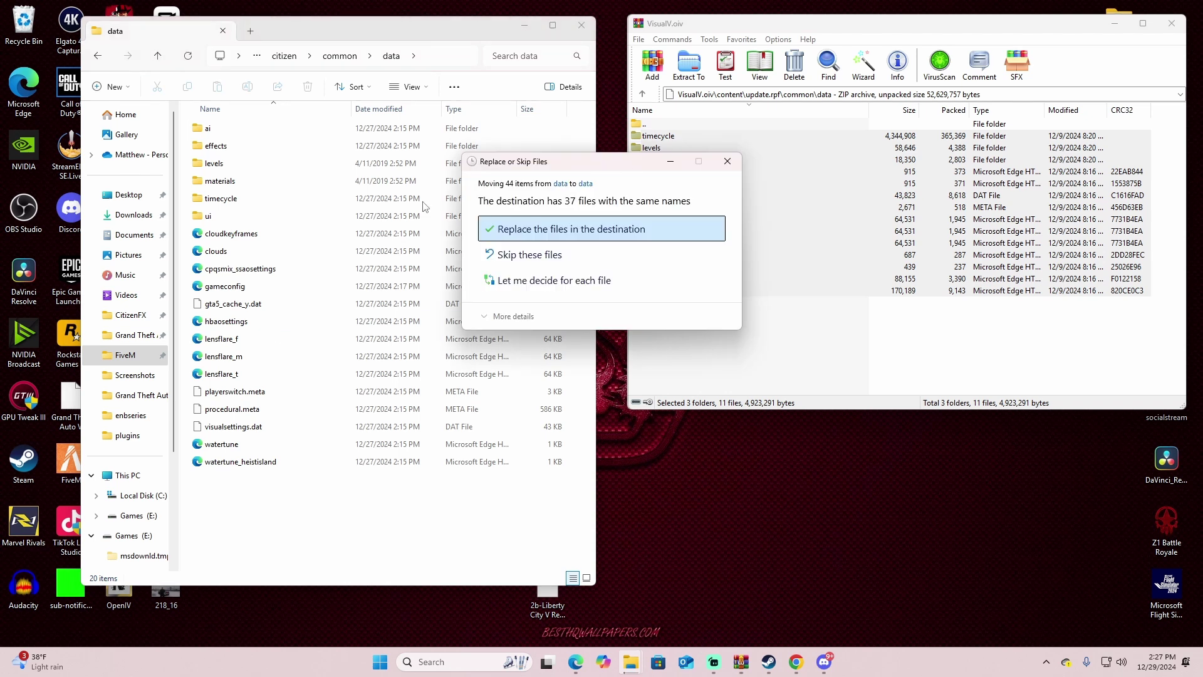
pyautogui.click(673, 226)
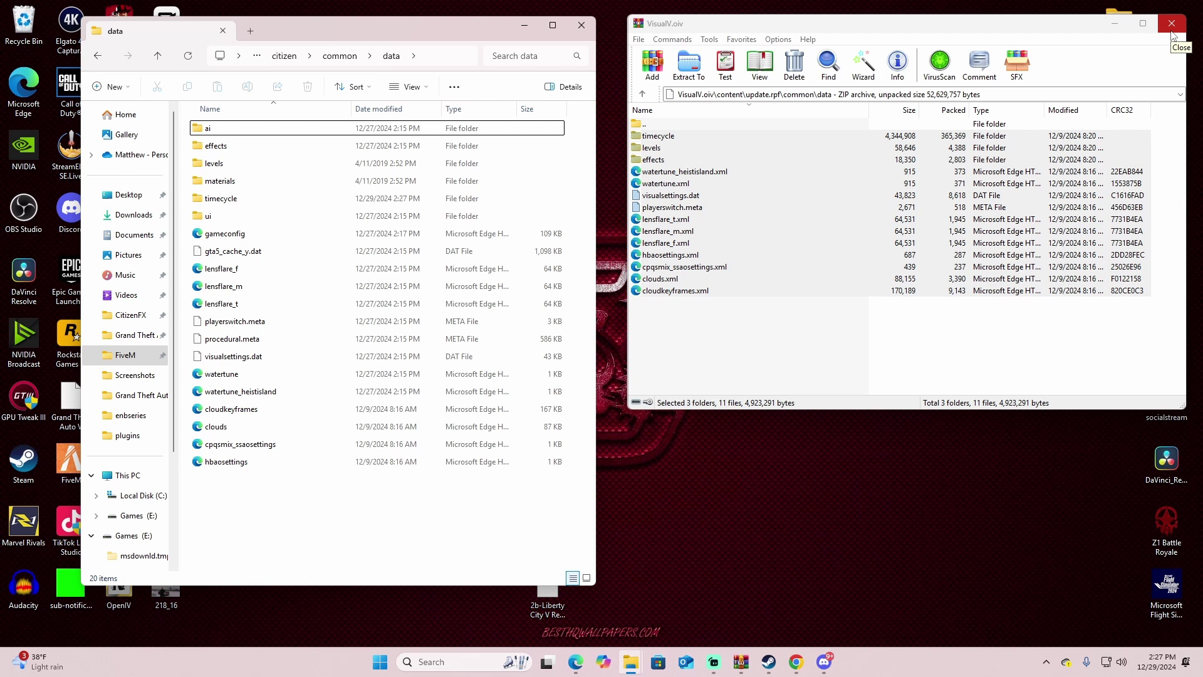
pyautogui.click(1172, 30)
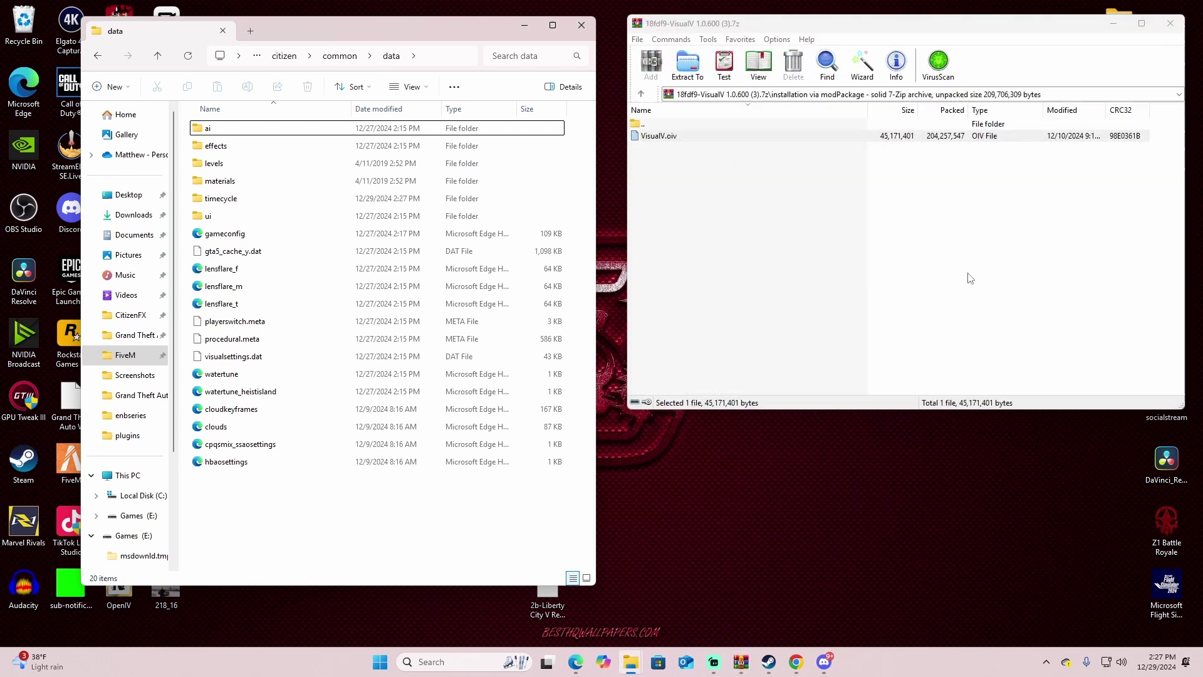
pyautogui.click(1170, 23)
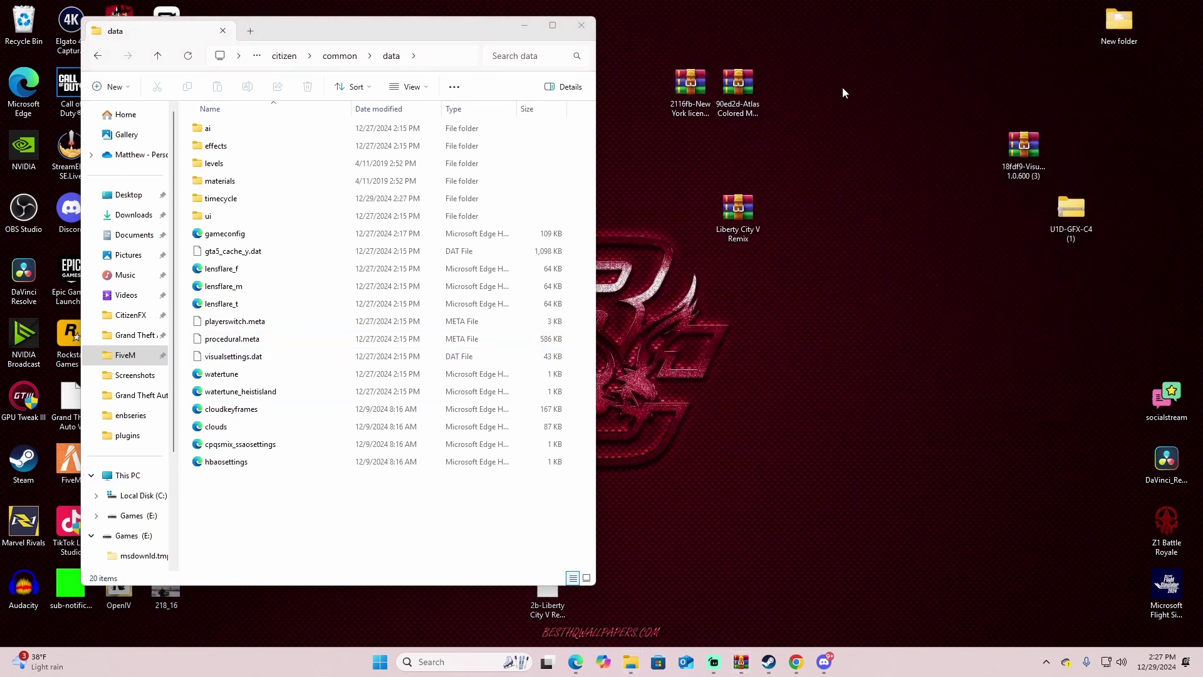
# Move the U1D-GFX-C4 (1) archive to a free spot on the desktop, open it and place its window beside the FiveM folder
pyautogui.moveTo(935, 201); pyautogui.dragTo(805, 127)
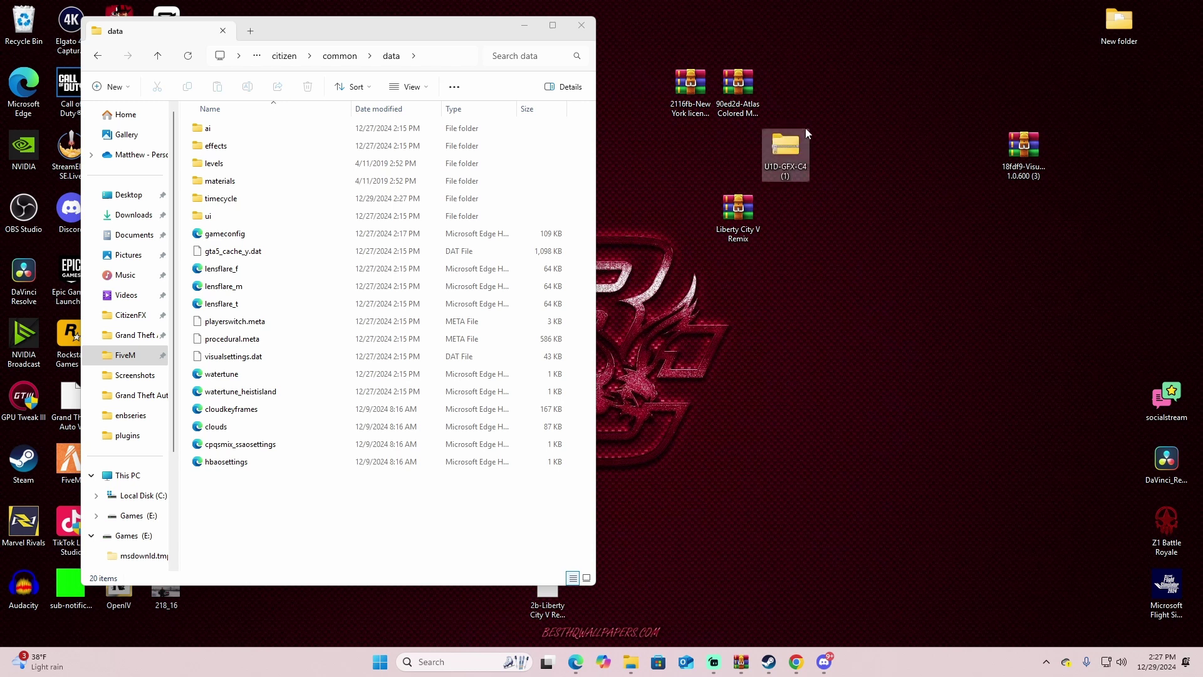
pyautogui.doubleClick(784, 147)
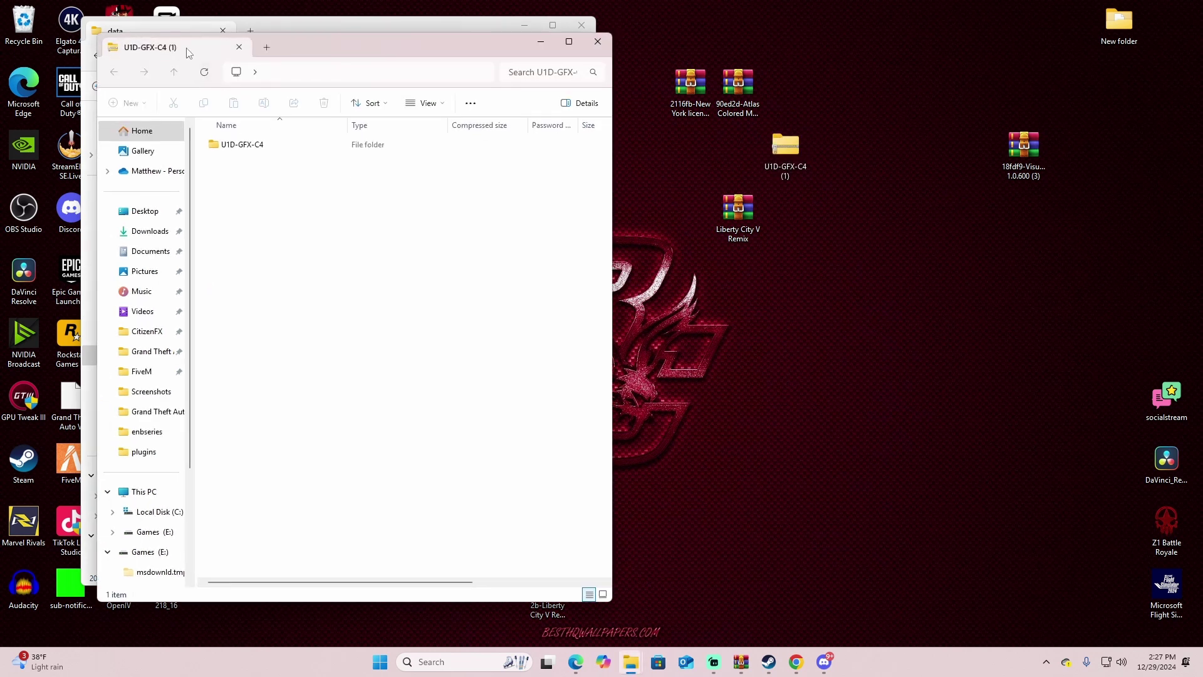
pyautogui.moveTo(189, 53); pyautogui.dragTo(738, 135)
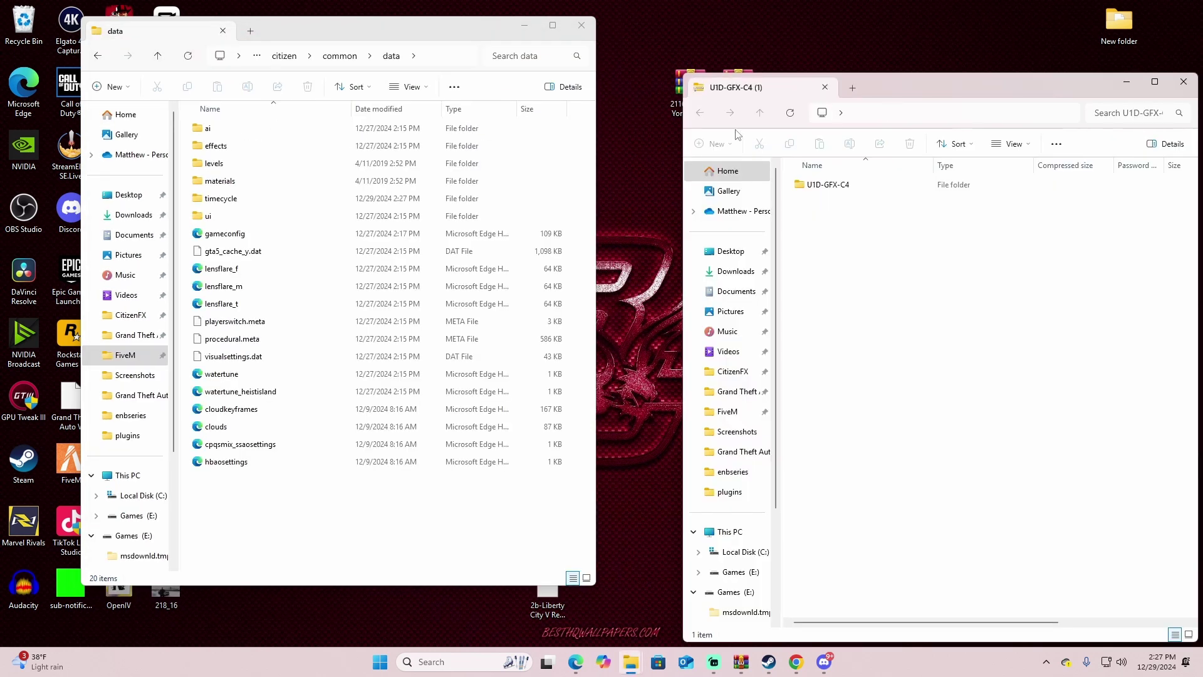
pyautogui.moveTo(984, 77); pyautogui.dragTo(930, 44)
# Open the Part 1 folder inside the install folder of the U1D-GFX-C4 archive
pyautogui.click(743, 155)
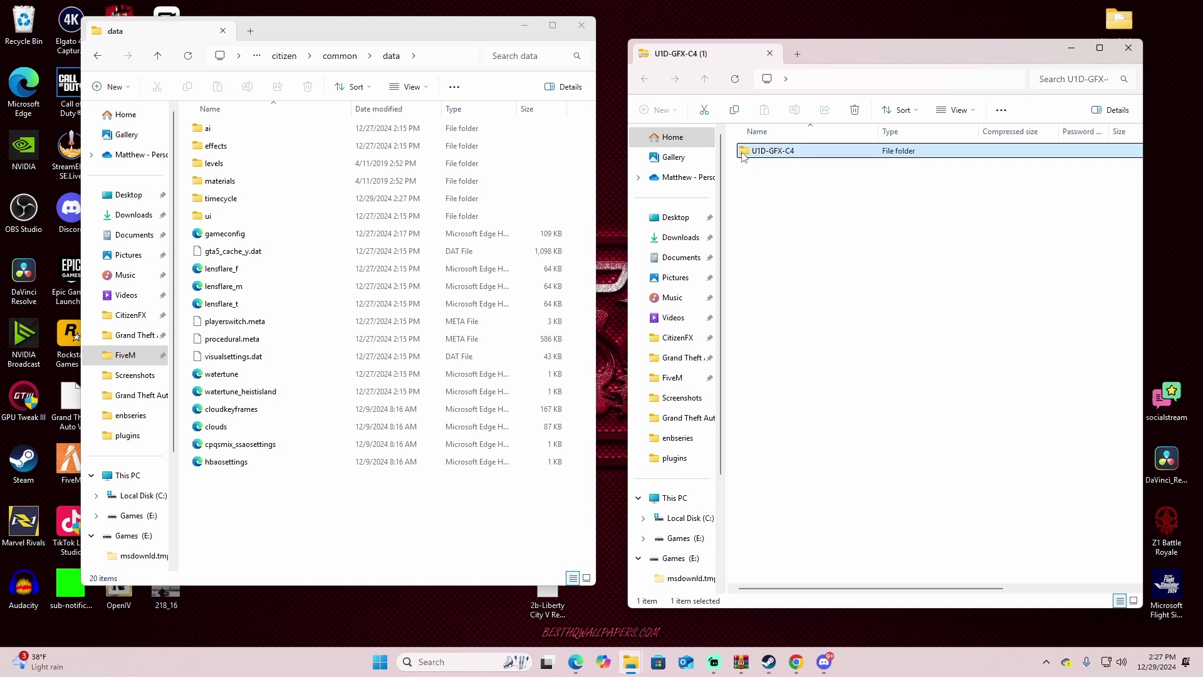
pyautogui.doubleClick(788, 154)
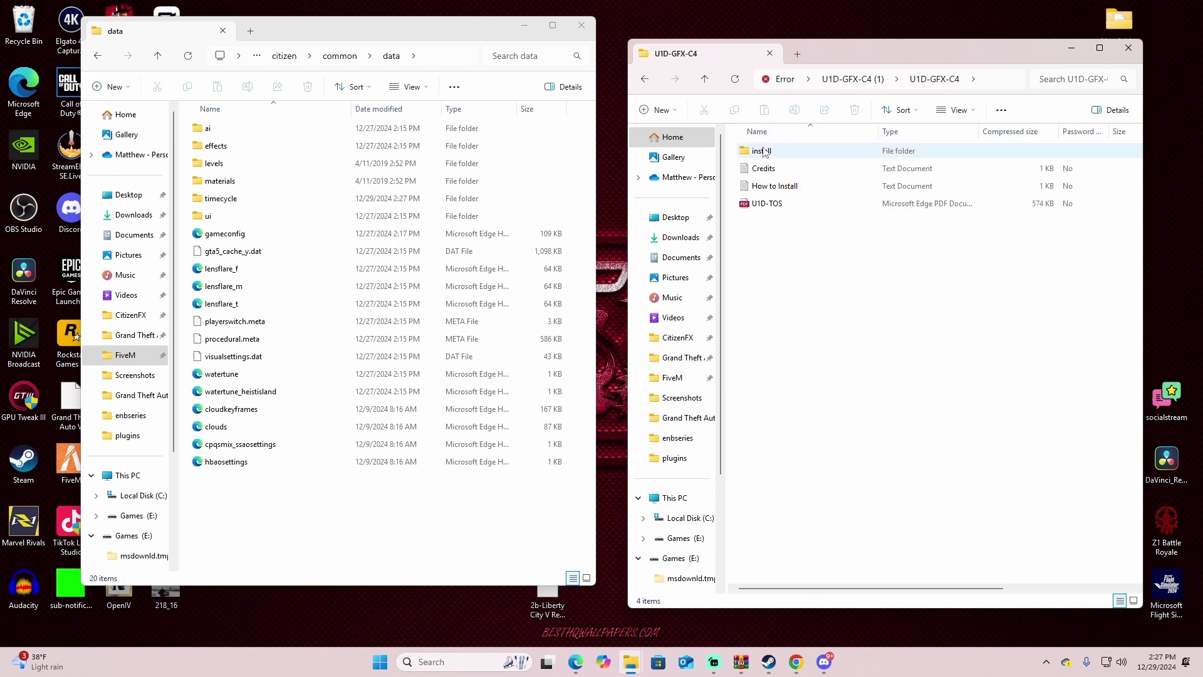
pyautogui.doubleClick(772, 150)
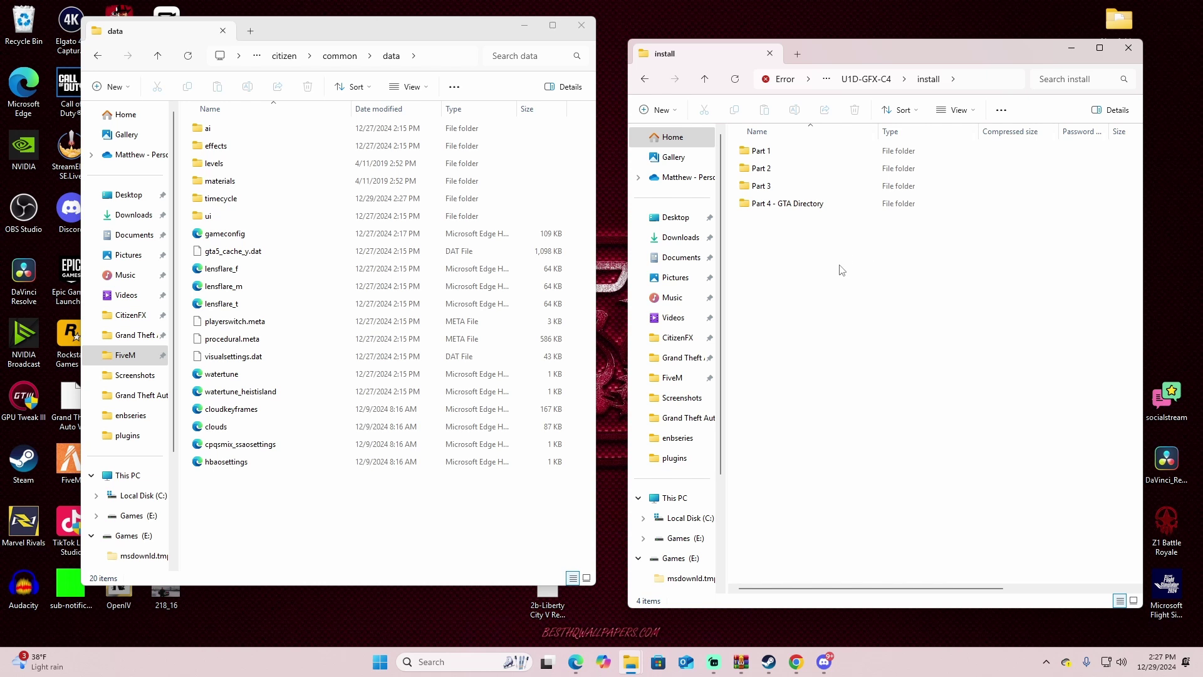
pyautogui.doubleClick(761, 151)
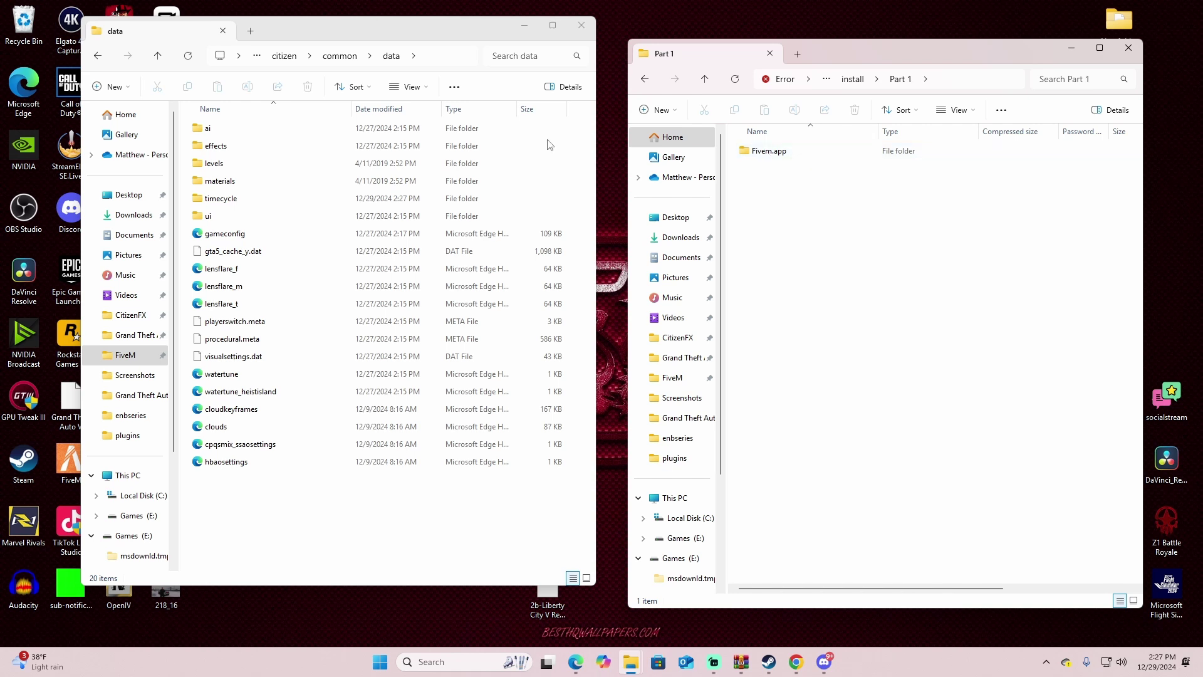
# Go back up from FiveM's data folder to the FiveM Application Data folder
pyautogui.click(284, 56)
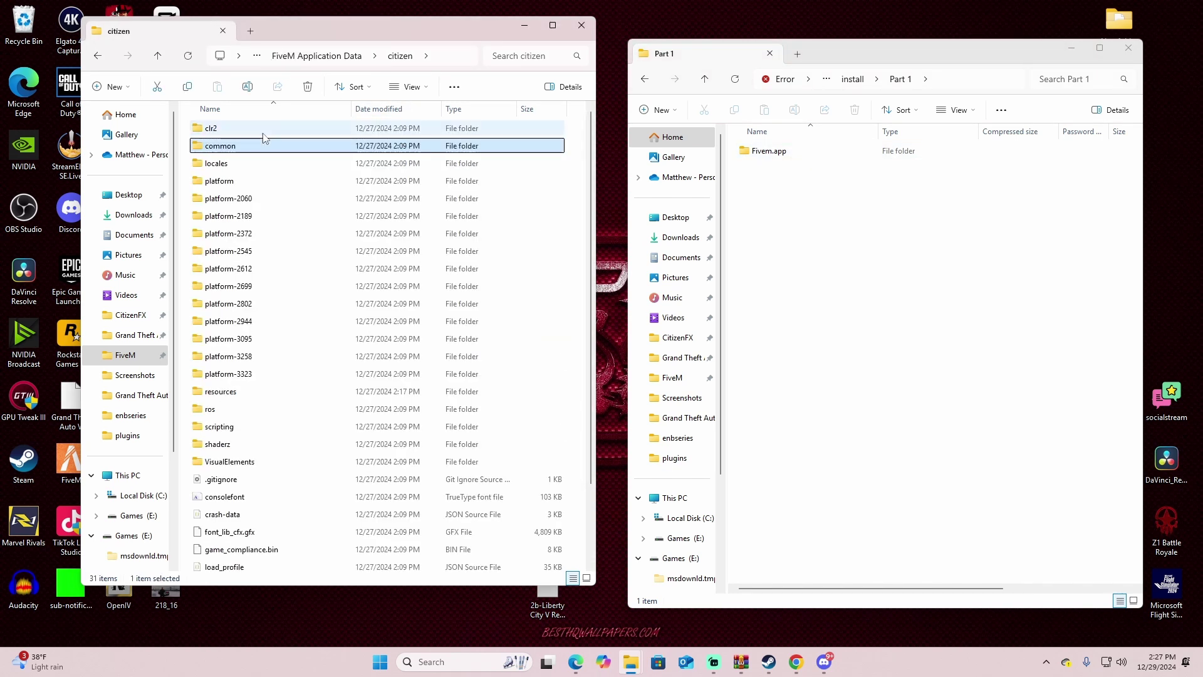
pyautogui.moveTo(316, 65); pyautogui.dragTo(319, 62)
pyautogui.press('Escape')
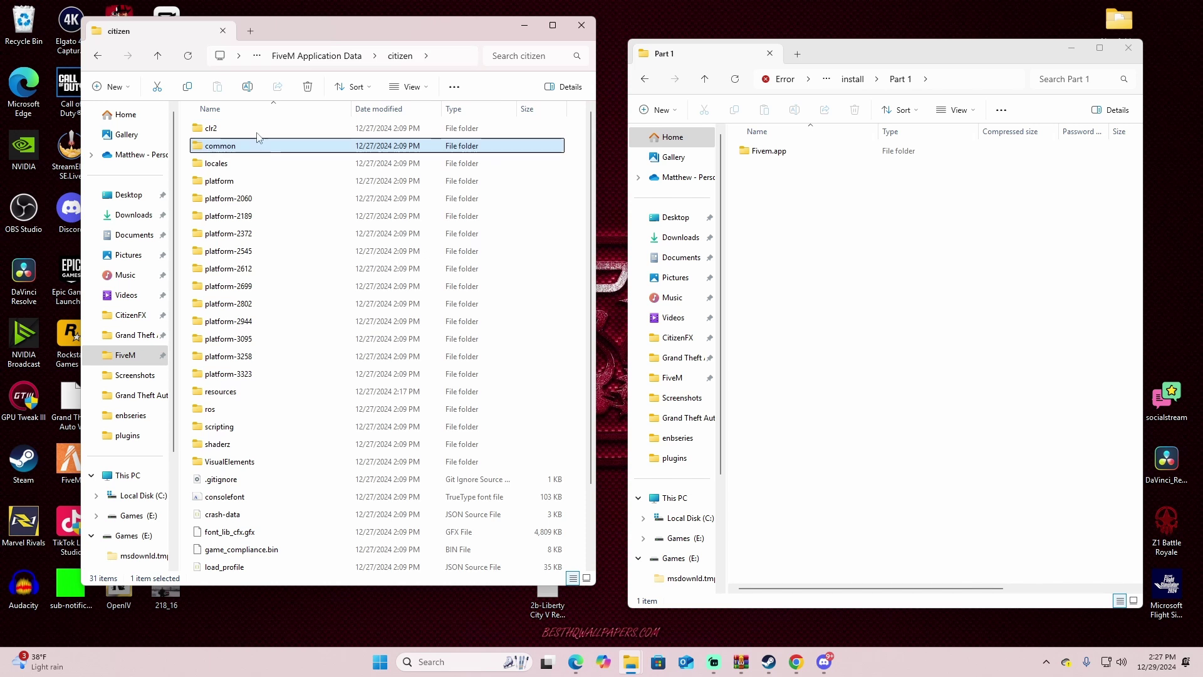
pyautogui.click(326, 58)
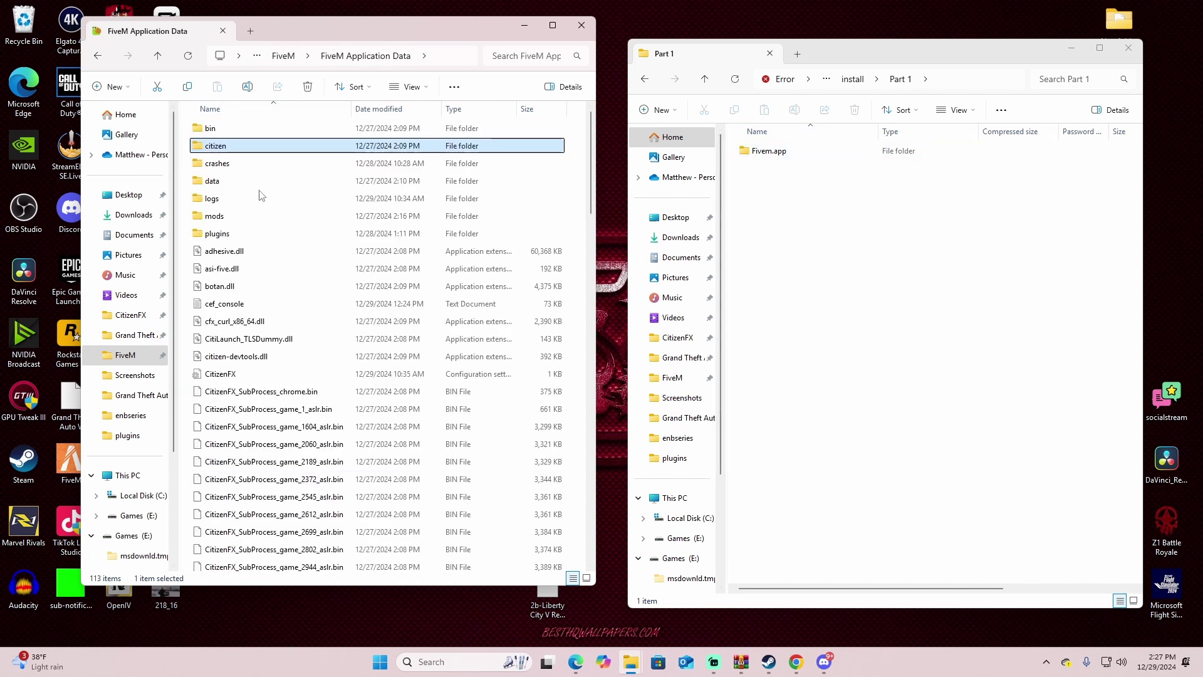
# Open citizen > common > data both in Part 1's Fivem.app folder and in FiveM Application Data
pyautogui.click(761, 153)
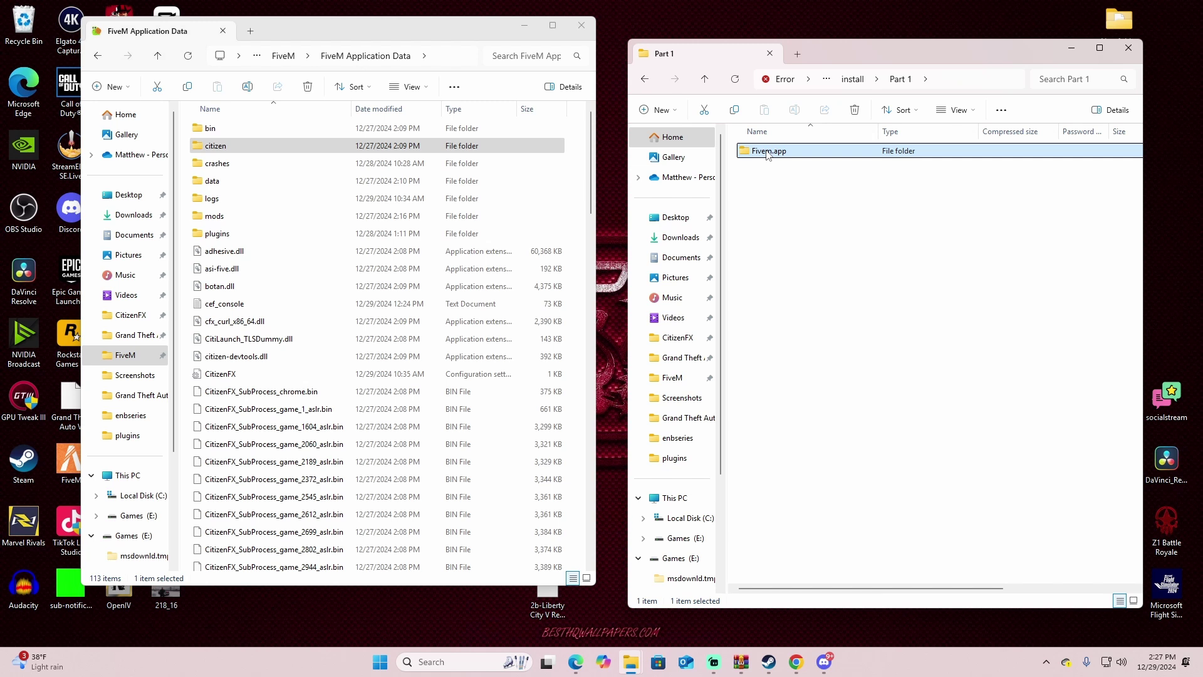
pyautogui.doubleClick(767, 154)
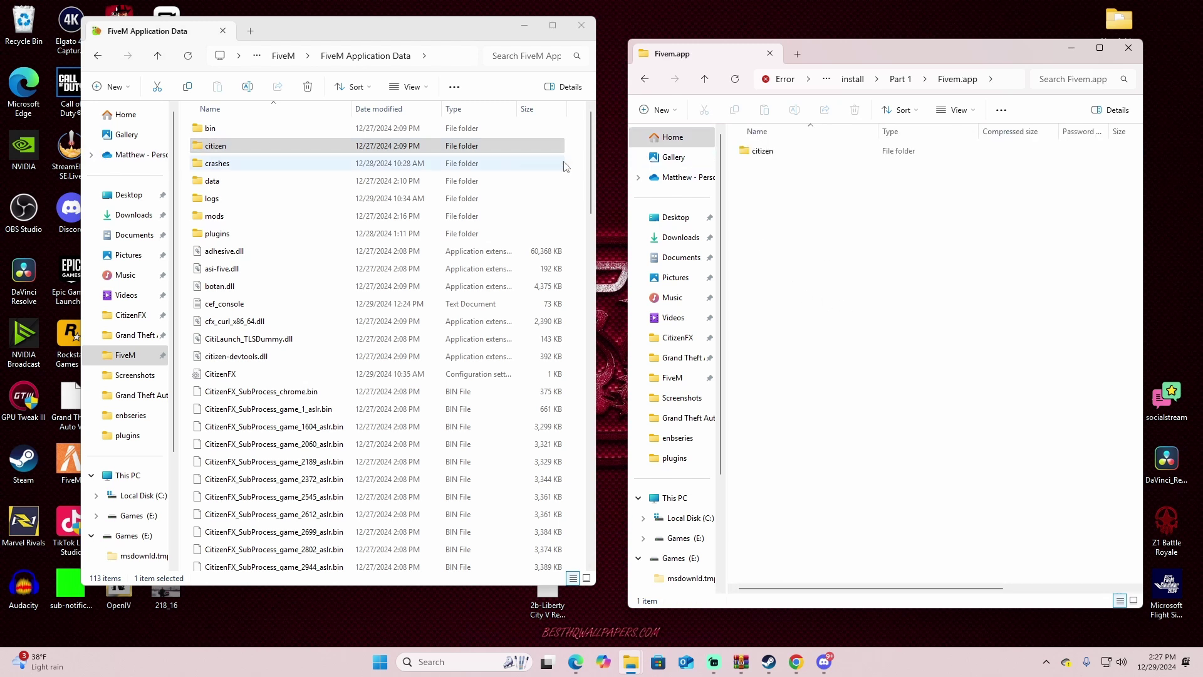
pyautogui.doubleClick(777, 153)
pyautogui.click(235, 149)
pyautogui.doubleClick(235, 147)
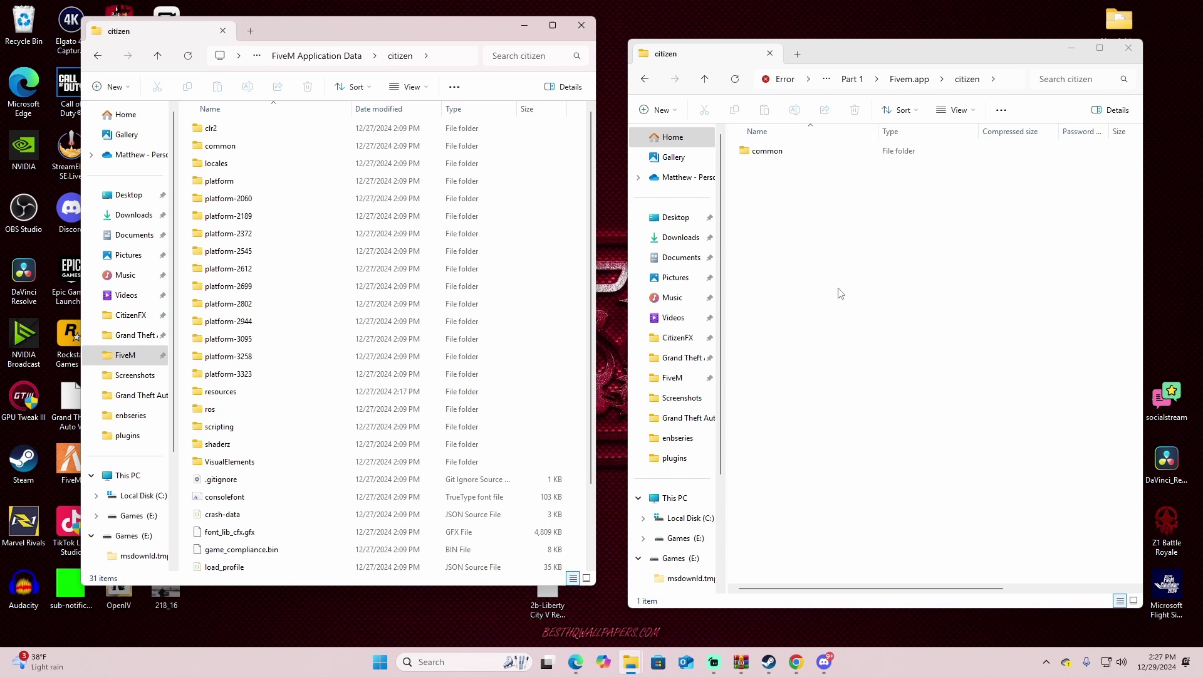
pyautogui.doubleClick(768, 152)
pyautogui.doubleClick(216, 145)
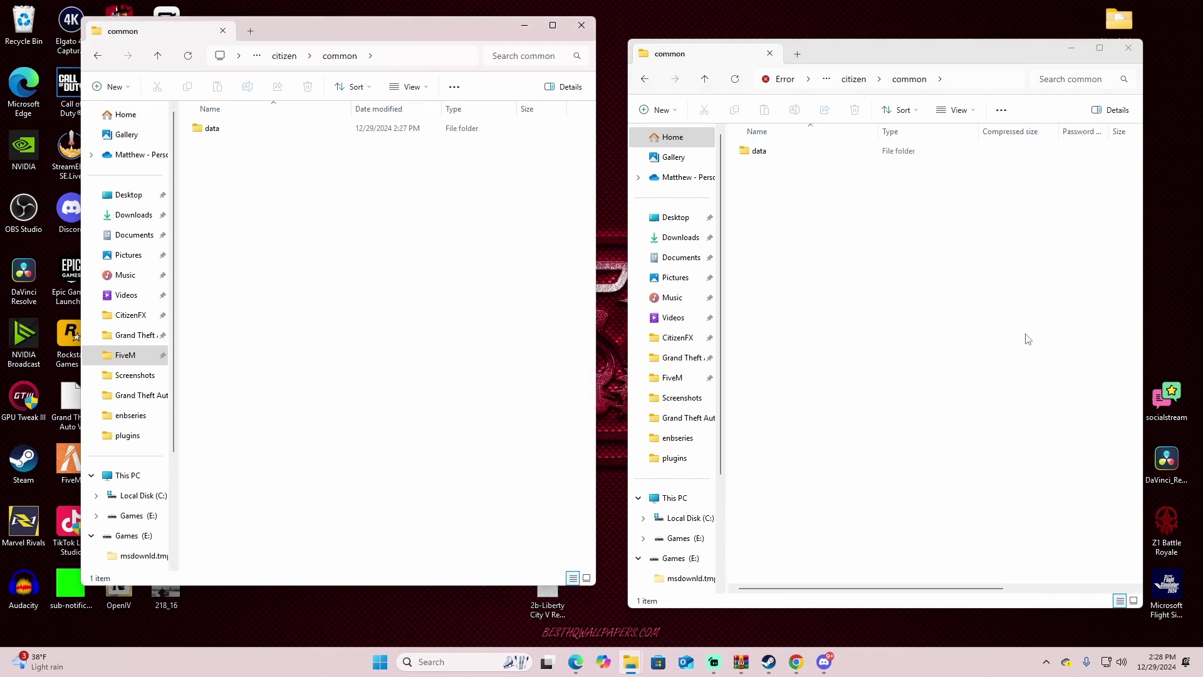
pyautogui.doubleClick(758, 154)
pyautogui.doubleClick(217, 130)
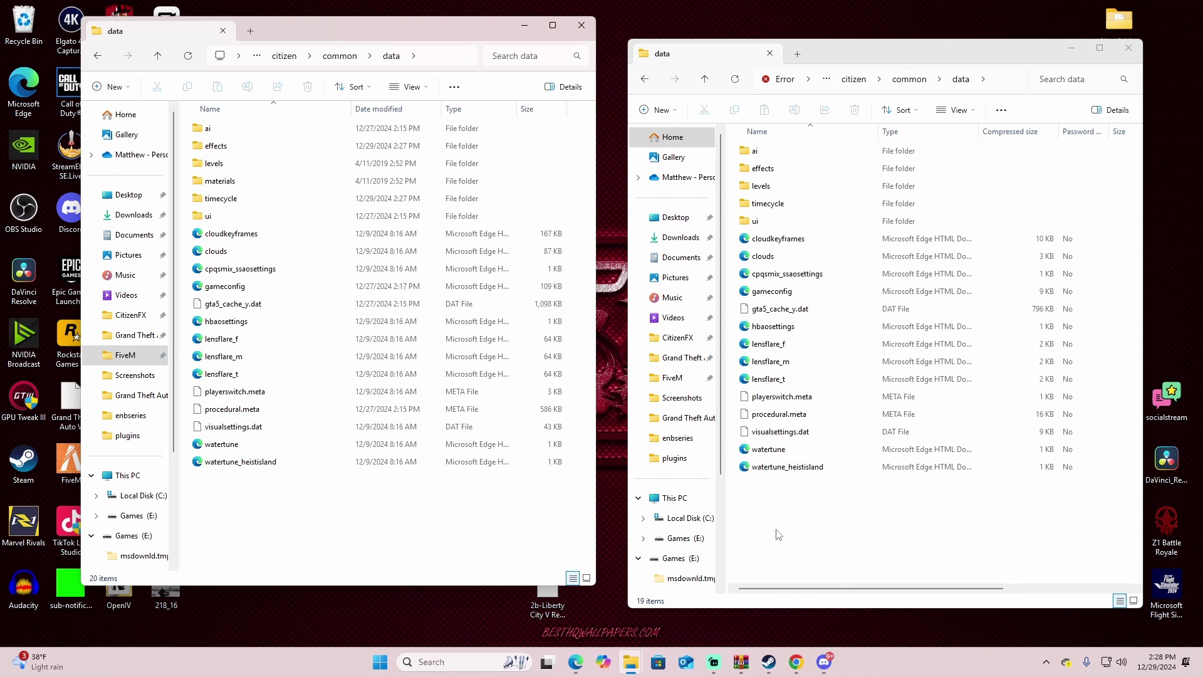
# Copy all files and folders from Part 1's data folder into FiveM's data folder, replacing the existing files
pyautogui.moveTo(775, 526); pyautogui.dragTo(793, 136)
pyautogui.moveTo(865, 204); pyautogui.dragTo(457, 550)
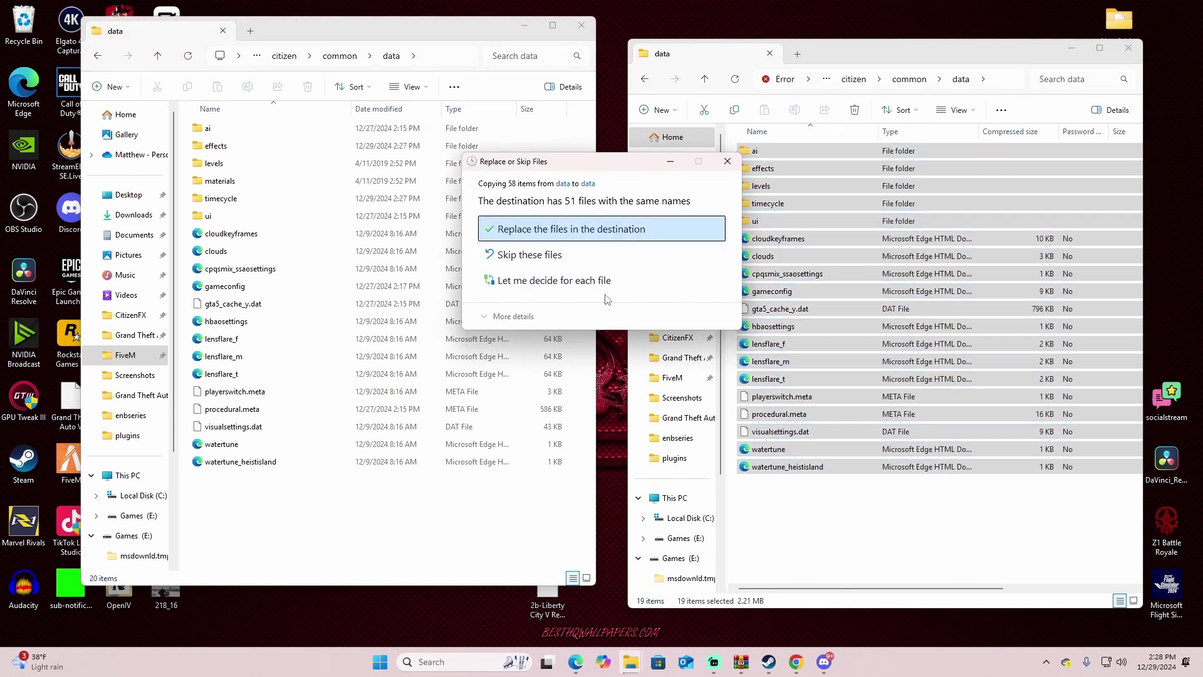
pyautogui.click(587, 232)
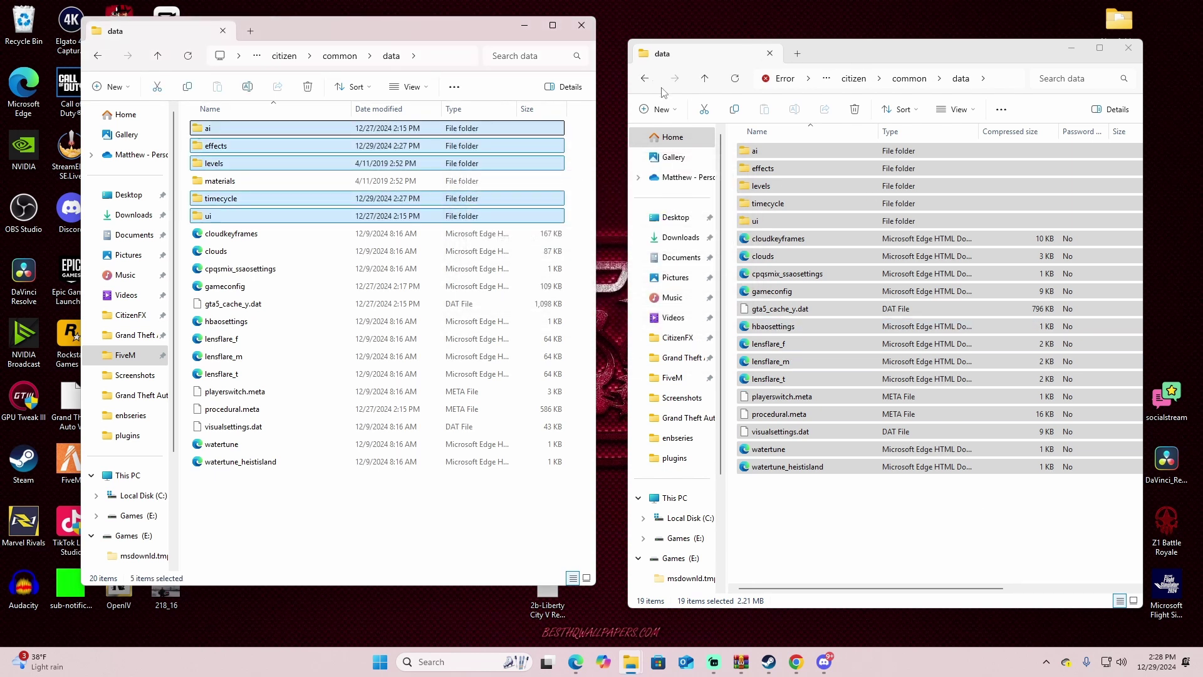
# Return to the install folder of the U1D-GFX-C4 archive and open Part 2
pyautogui.click(847, 78)
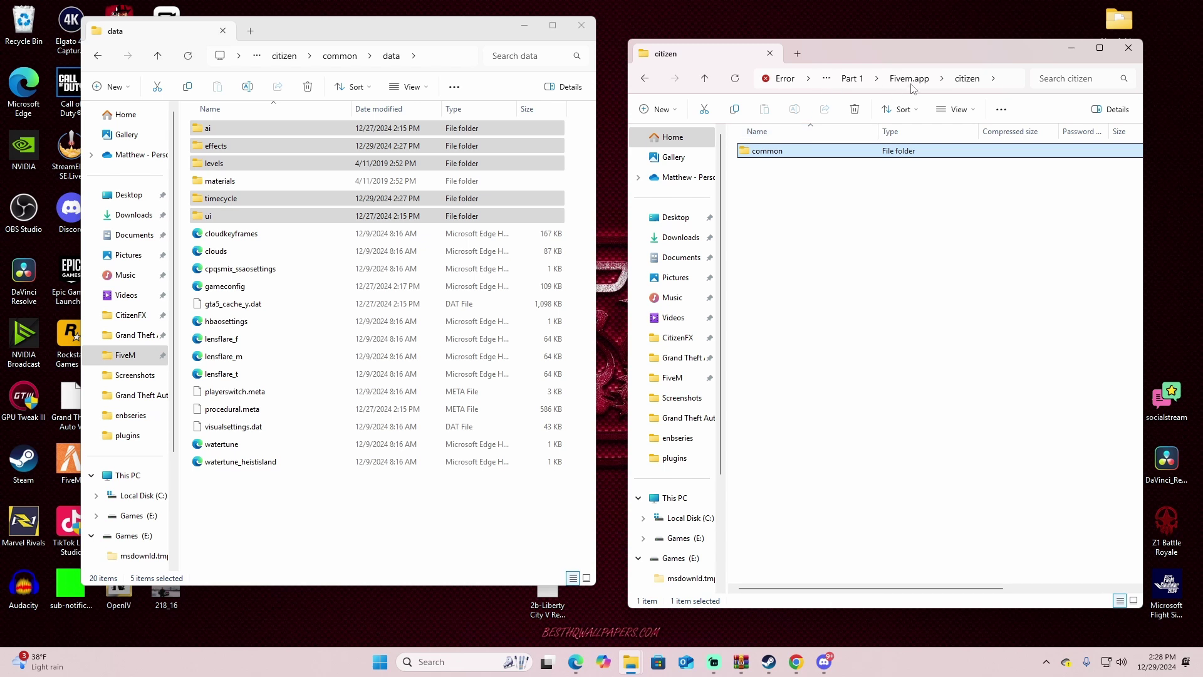
pyautogui.click(909, 82)
pyautogui.click(906, 82)
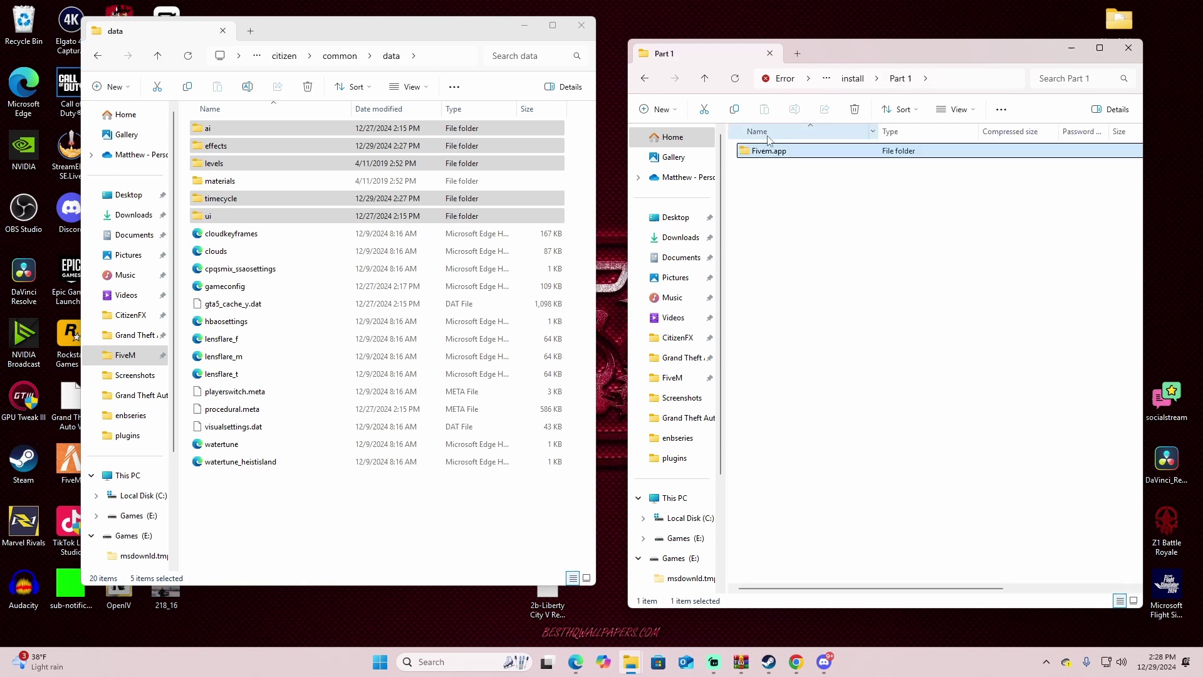
pyautogui.click(852, 80)
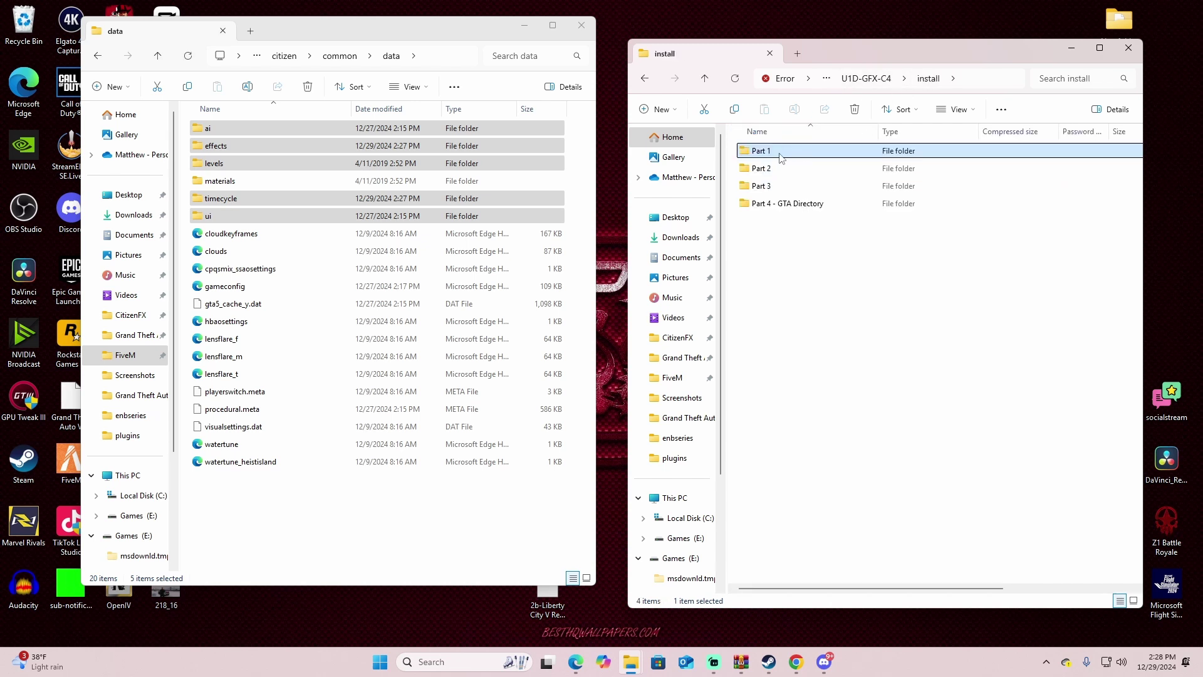
pyautogui.click(829, 280)
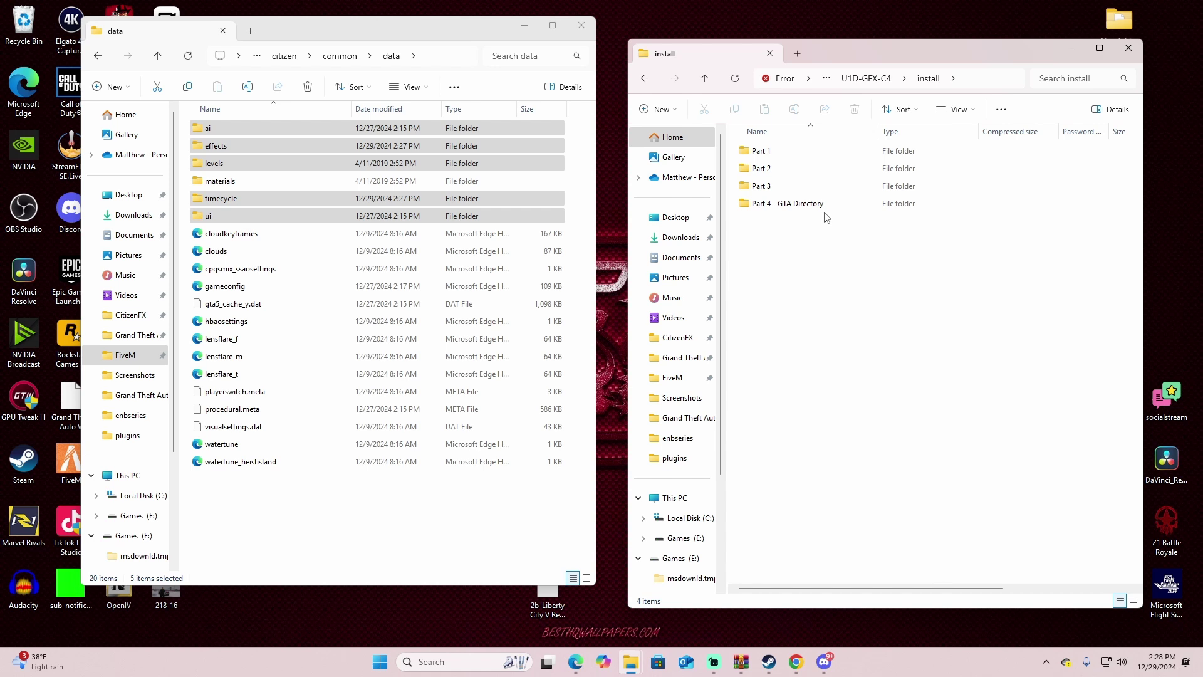
pyautogui.doubleClick(787, 173)
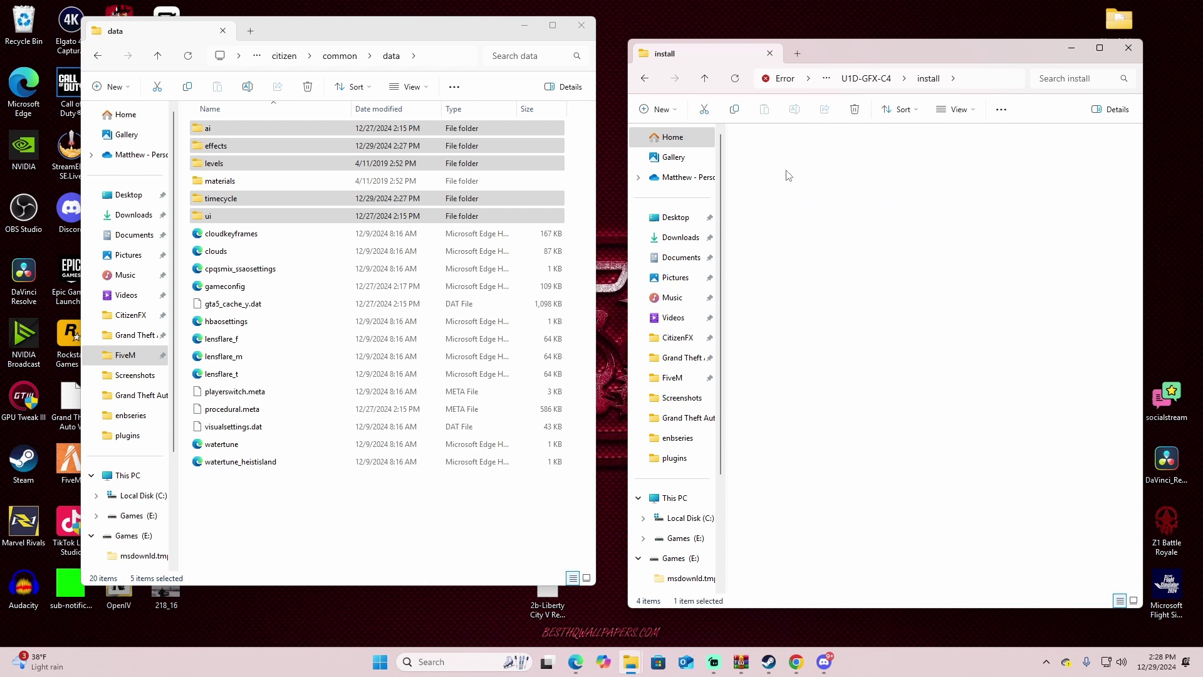
# Reopen FiveM Application Data from the pinned FiveM folder and open the Fivem.app folder inside Part 2
pyautogui.click(284, 55)
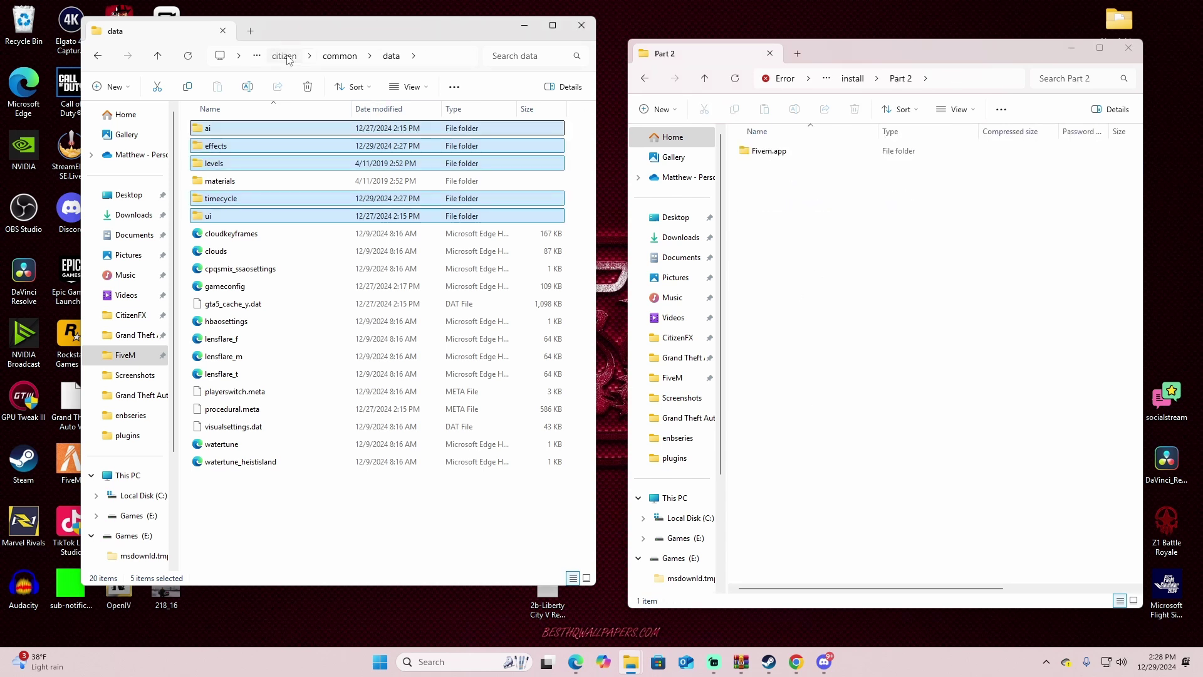
pyautogui.click(125, 355)
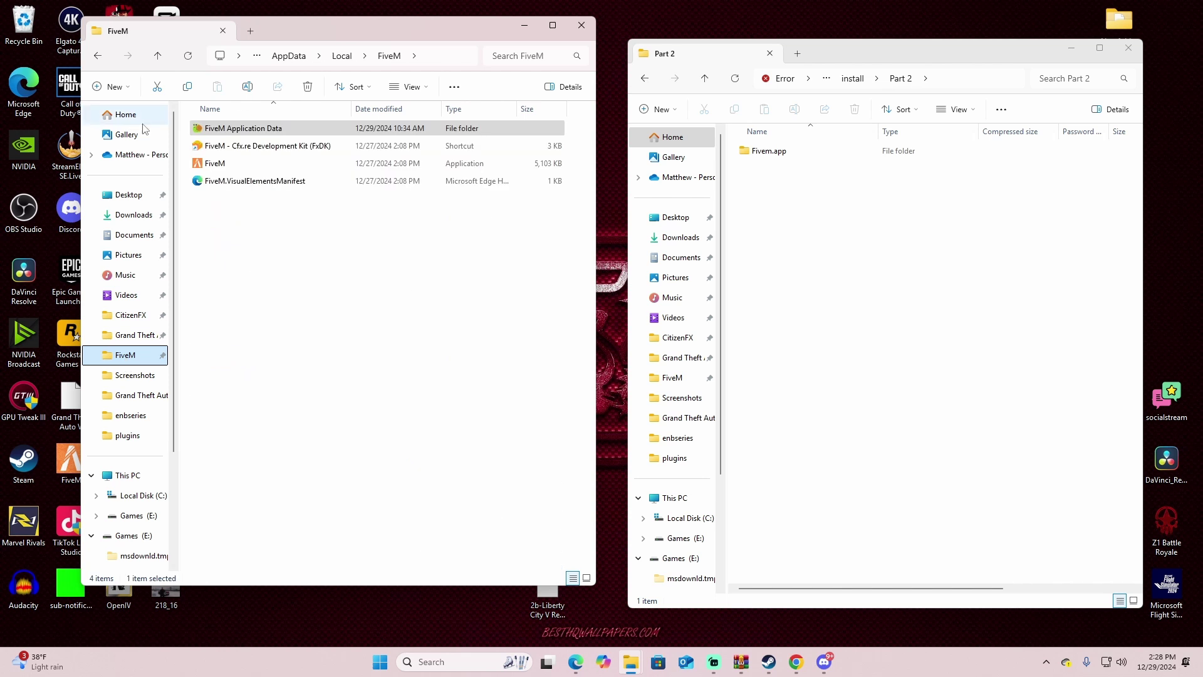
pyautogui.doubleClick(235, 129)
pyautogui.click(777, 153)
pyautogui.doubleClick(777, 153)
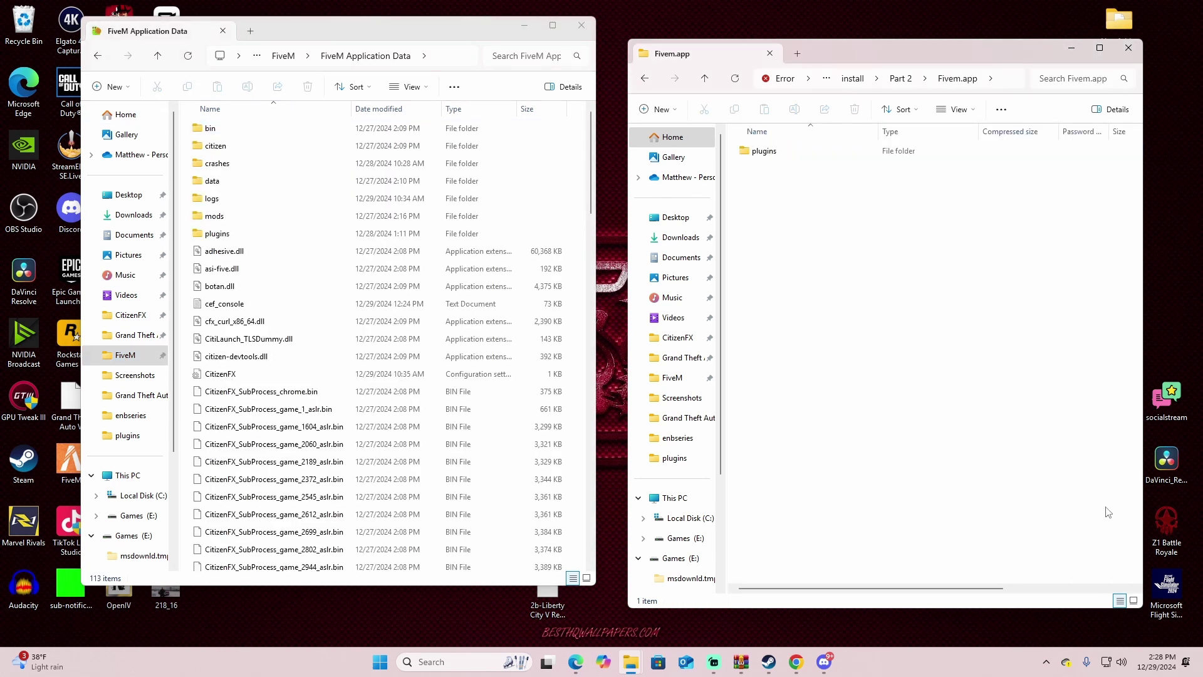
# Copy everything from Part 2's plugins folder into the plugins folder of FiveM Application Data, replacing the existing files
pyautogui.doubleClick(217, 233)
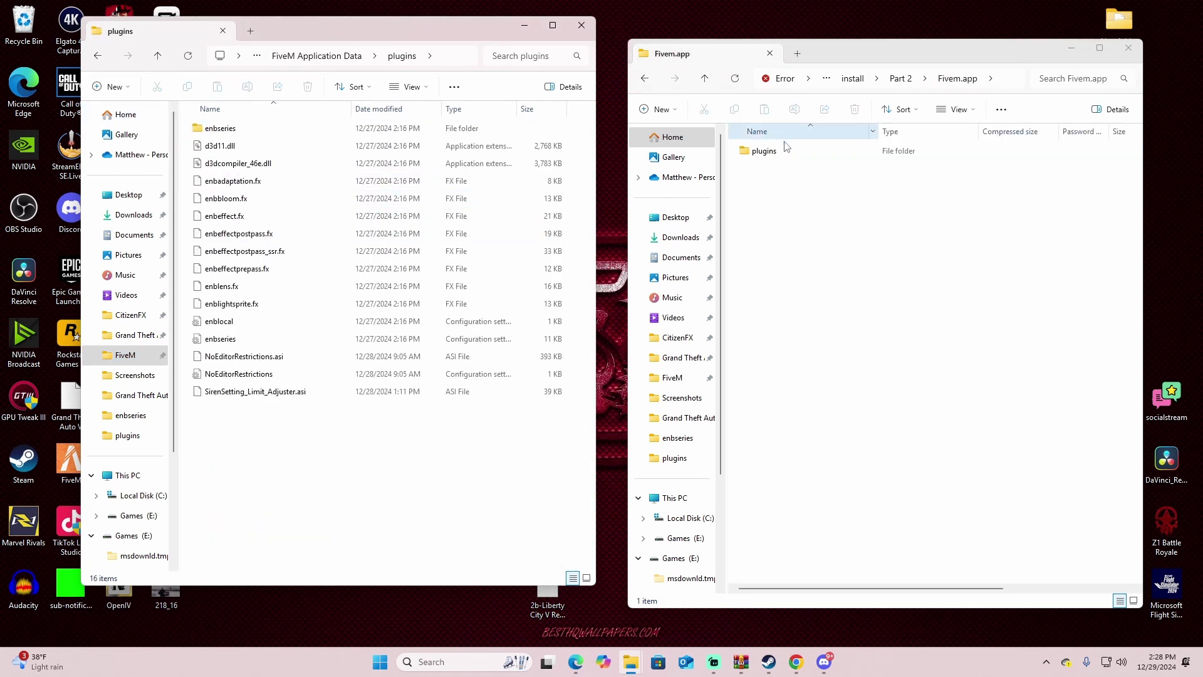
pyautogui.moveTo(789, 151); pyautogui.dragTo(816, 178)
pyautogui.moveTo(803, 426); pyautogui.dragTo(794, 151)
pyautogui.moveTo(775, 178); pyautogui.dragTo(341, 488)
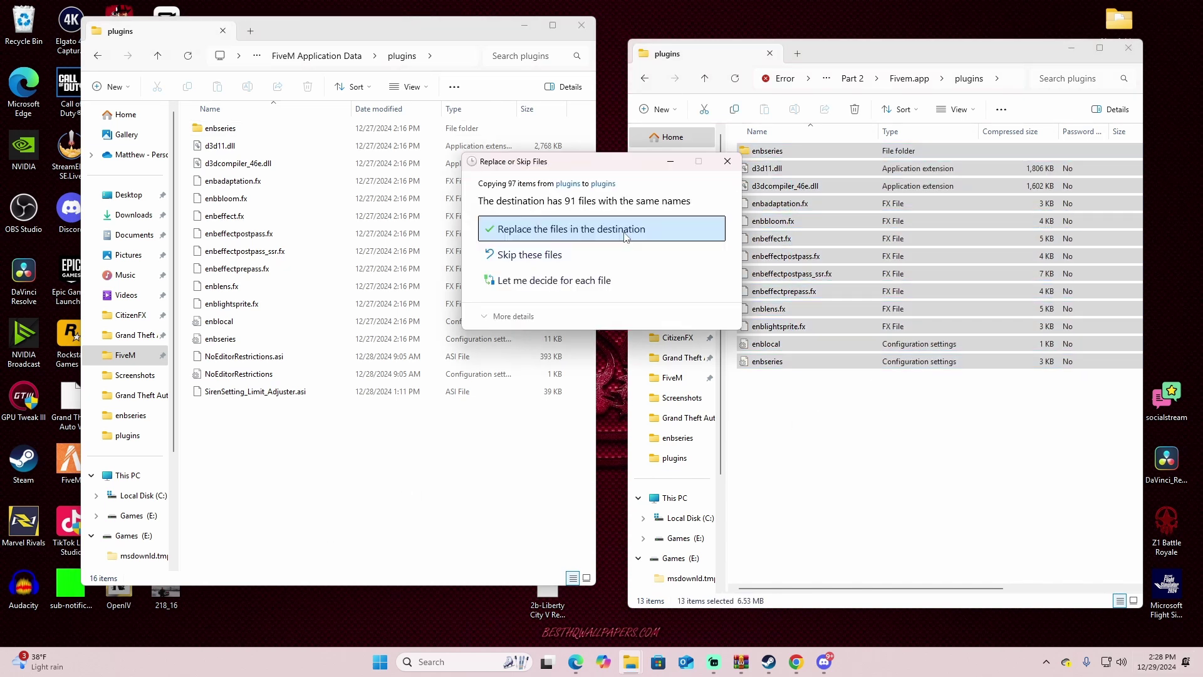
pyautogui.click(626, 227)
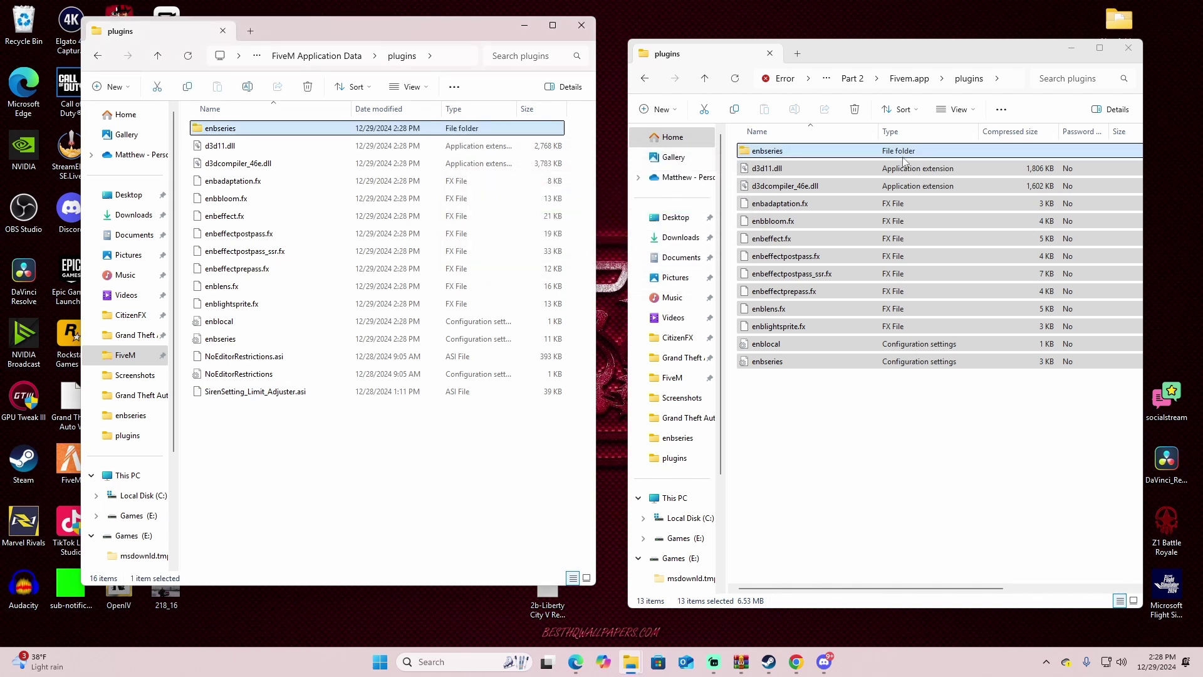
# Return to the top of FiveM Application Data and to the install folder of the U1D-GFX-C4 archive
pyautogui.click(649, 87)
pyautogui.click(650, 86)
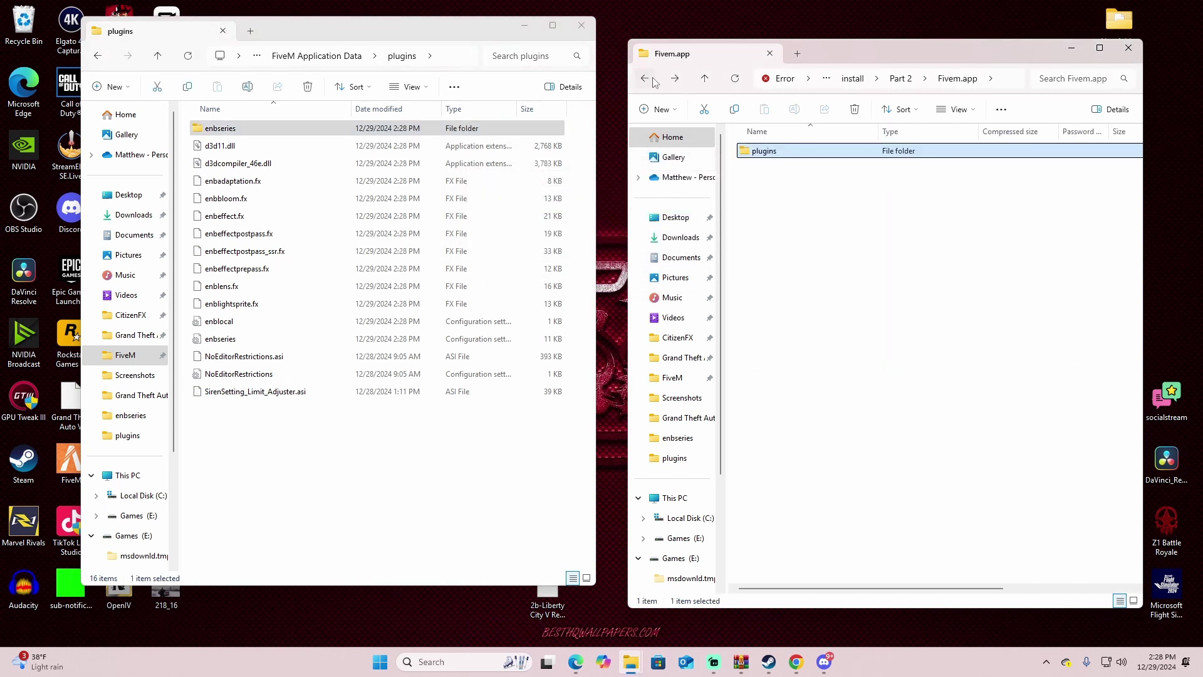
pyautogui.click(97, 56)
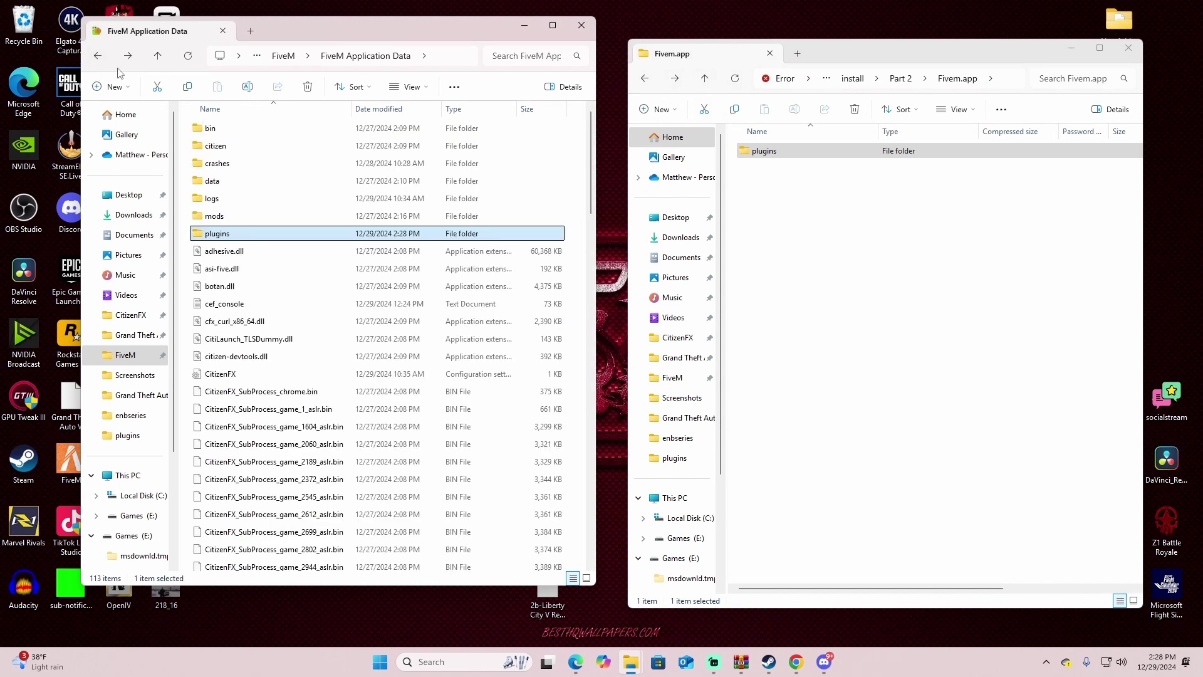
pyautogui.click(644, 77)
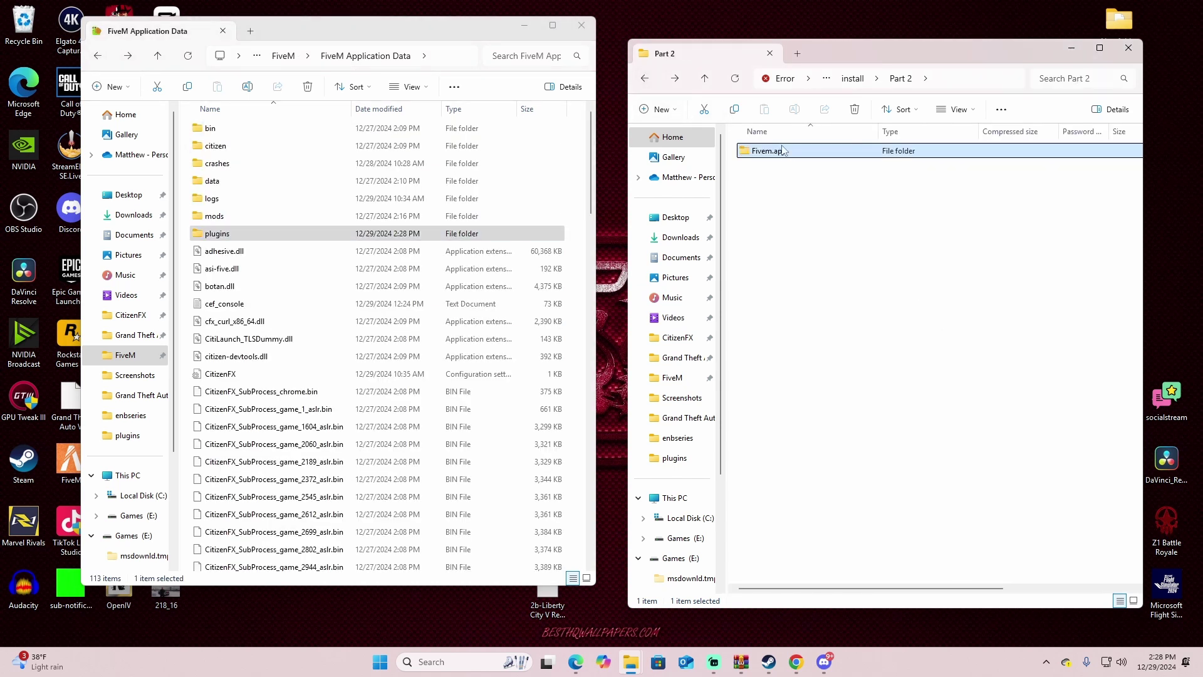
pyautogui.click(643, 79)
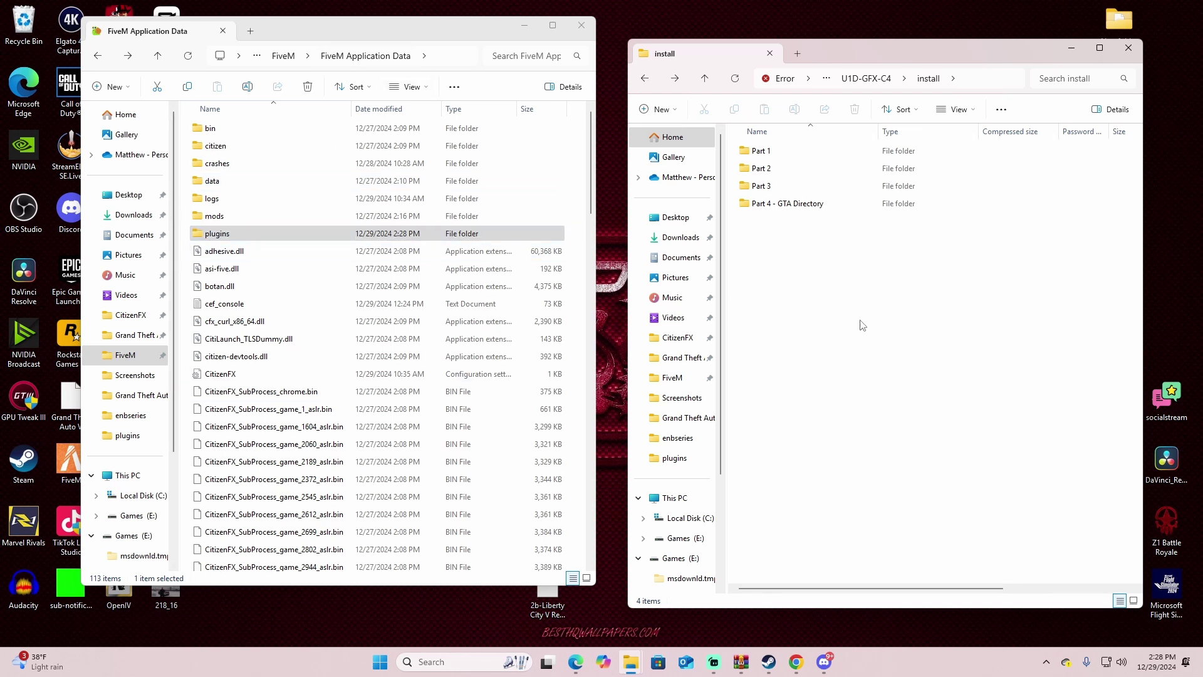
# Open the mods folder both in Part 3's Fivem.app folder and in FiveM Application Data
pyautogui.doubleClick(780, 187)
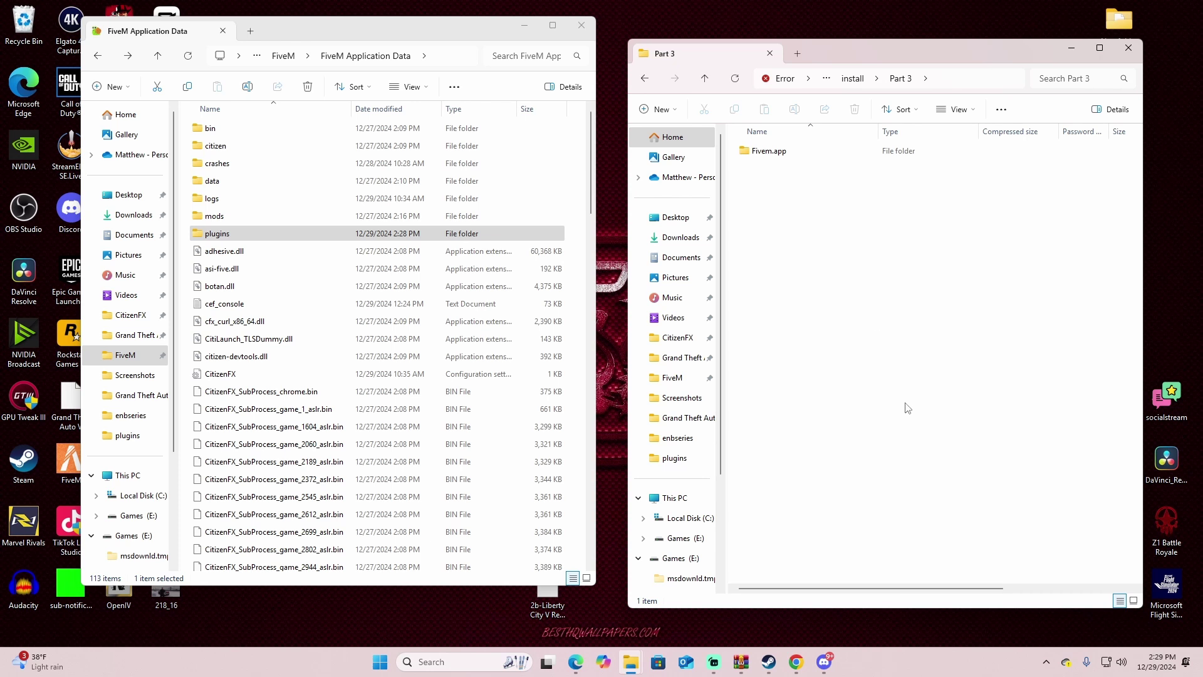
pyautogui.doubleClick(758, 154)
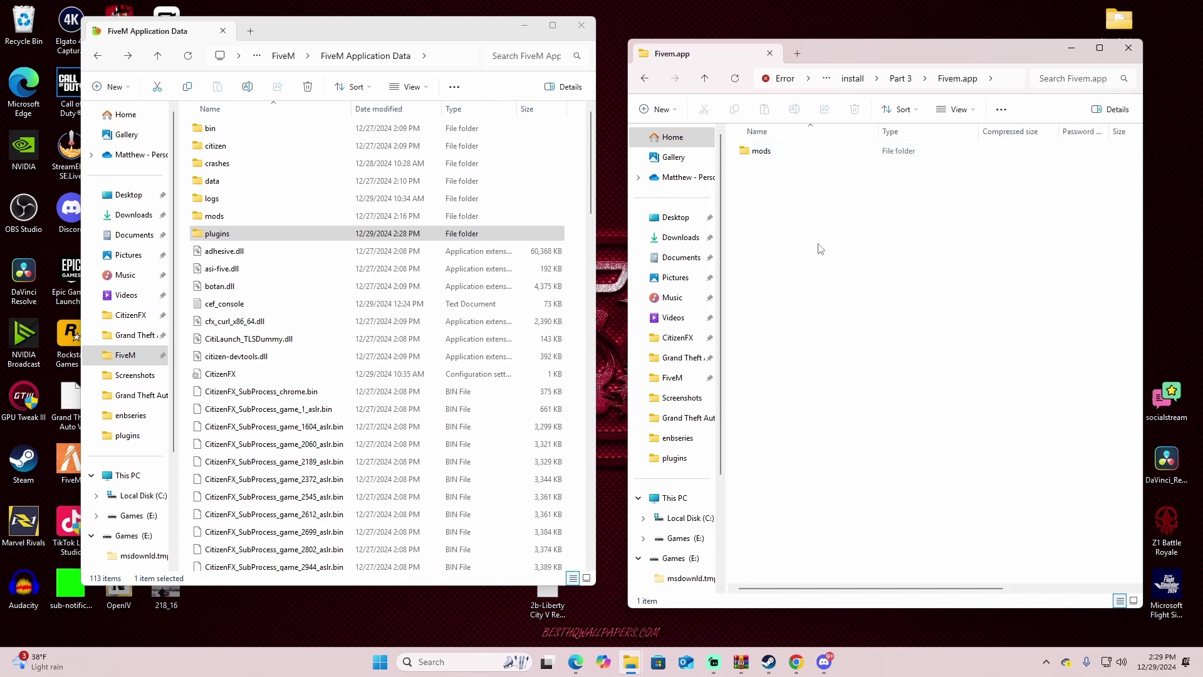
pyautogui.doubleClick(219, 218)
pyautogui.click(895, 355)
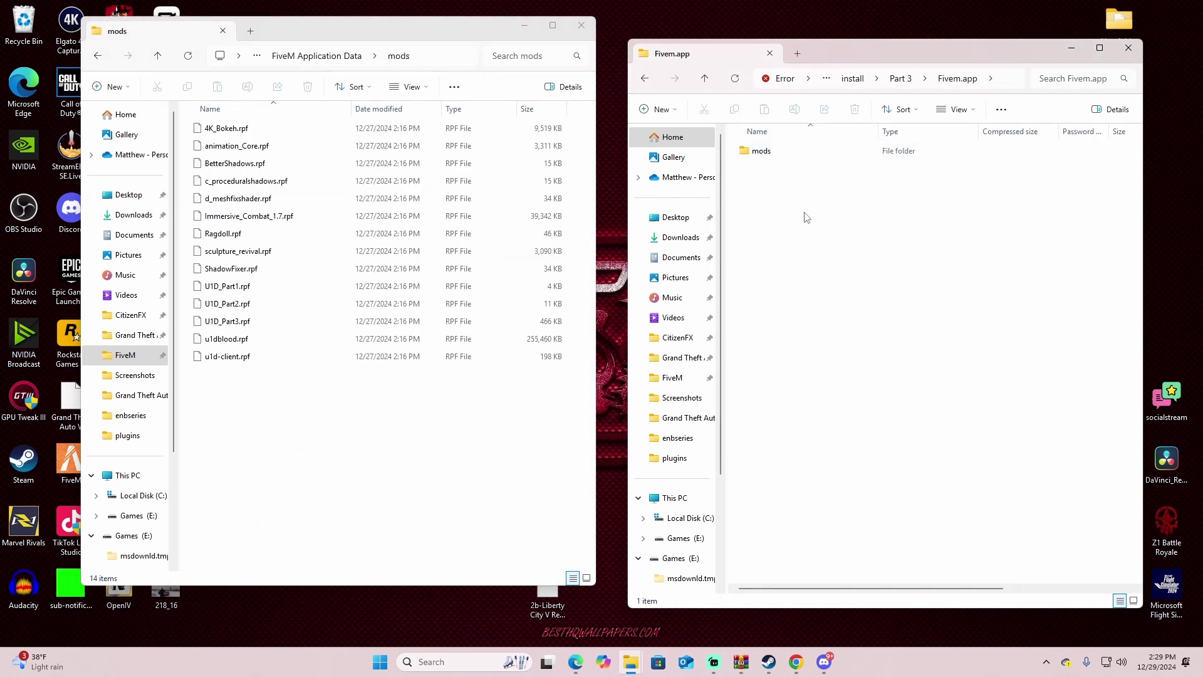
pyautogui.click(766, 158)
pyautogui.doubleClick(764, 152)
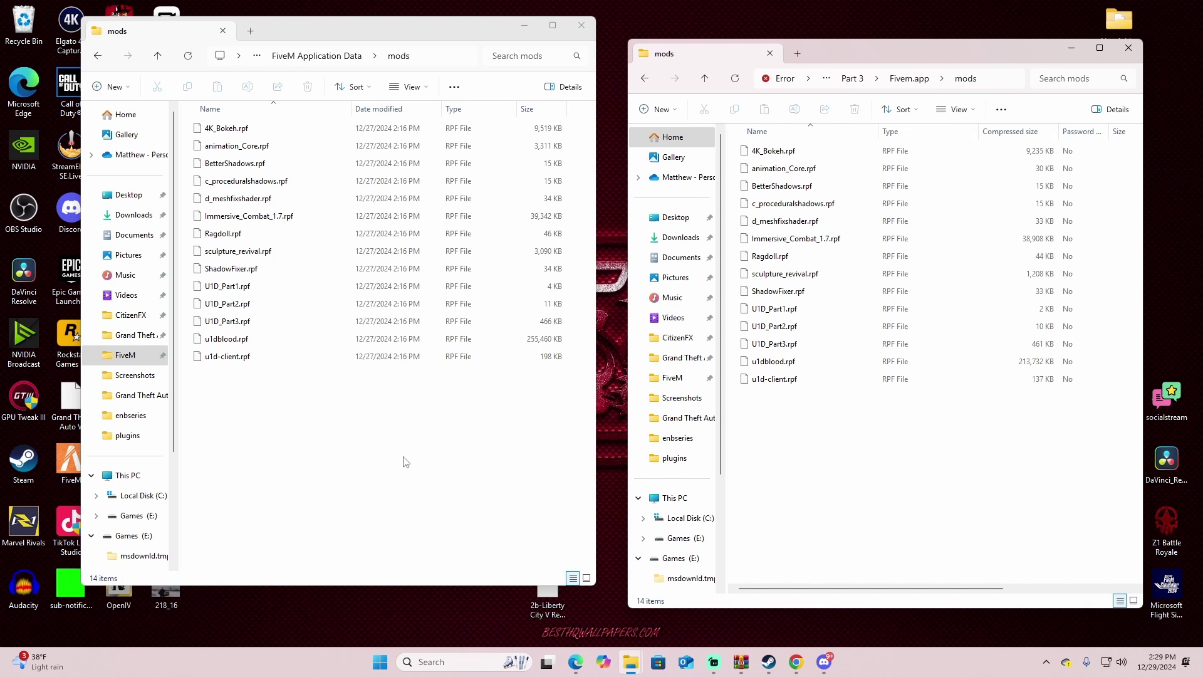
# Copy all RPF files from Part 3's mods folder into FiveM's mods folder, replacing the existing files
pyautogui.moveTo(816, 446); pyautogui.dragTo(749, 146)
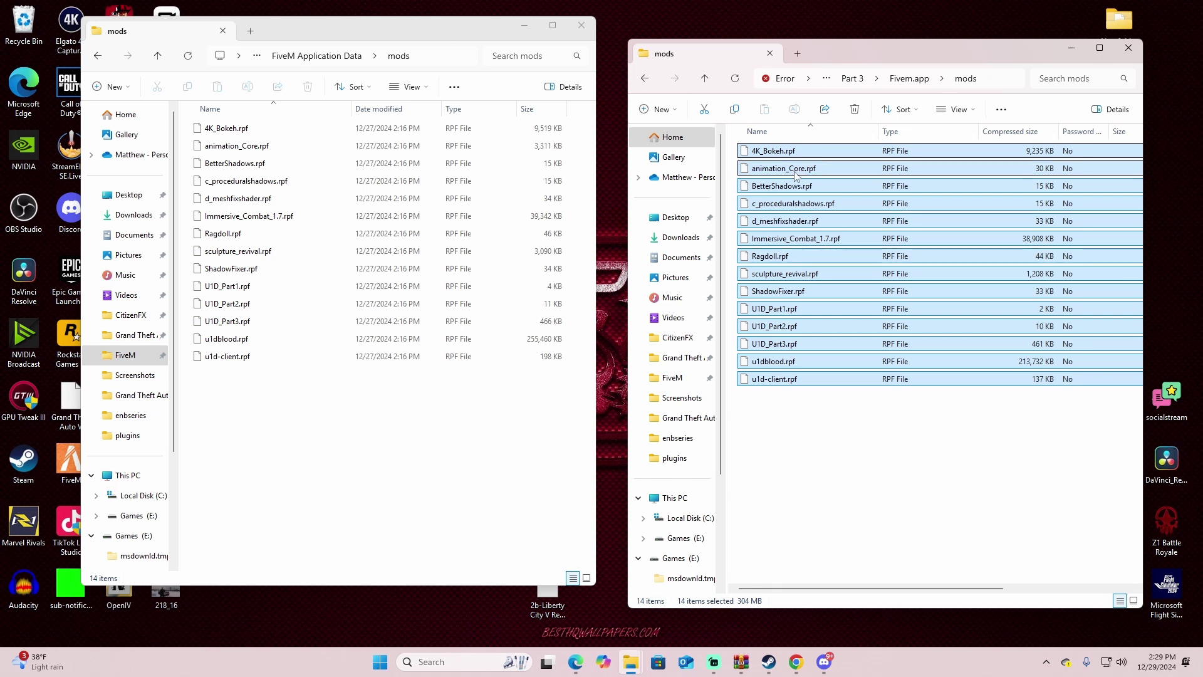
pyautogui.moveTo(827, 172); pyautogui.dragTo(394, 438)
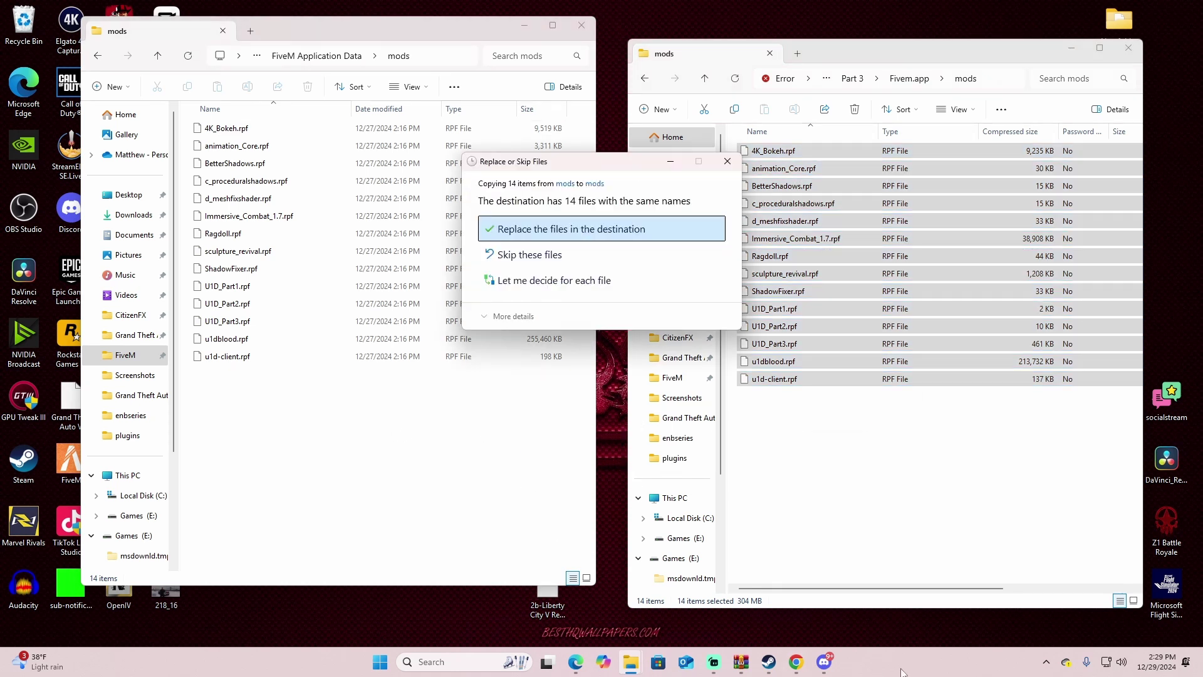
pyautogui.click(654, 235)
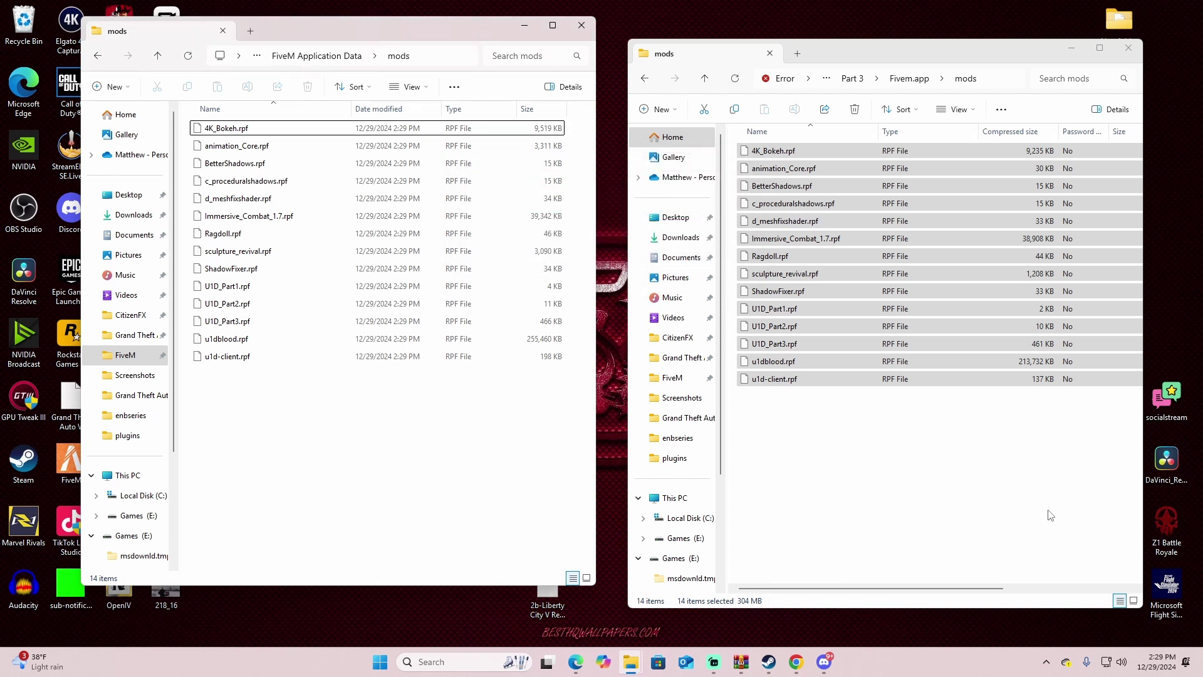
# Return to the archive's install folder and open Part 4 - GTA Directory
pyautogui.click(644, 78)
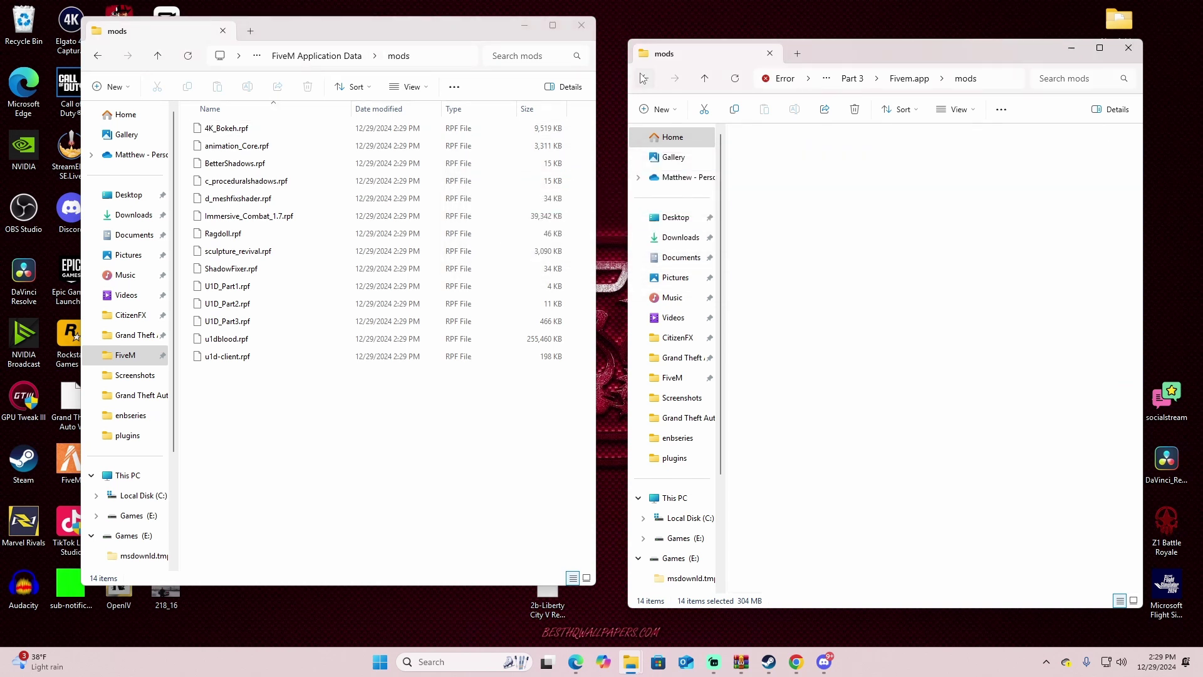
pyautogui.click(646, 79)
pyautogui.click(647, 79)
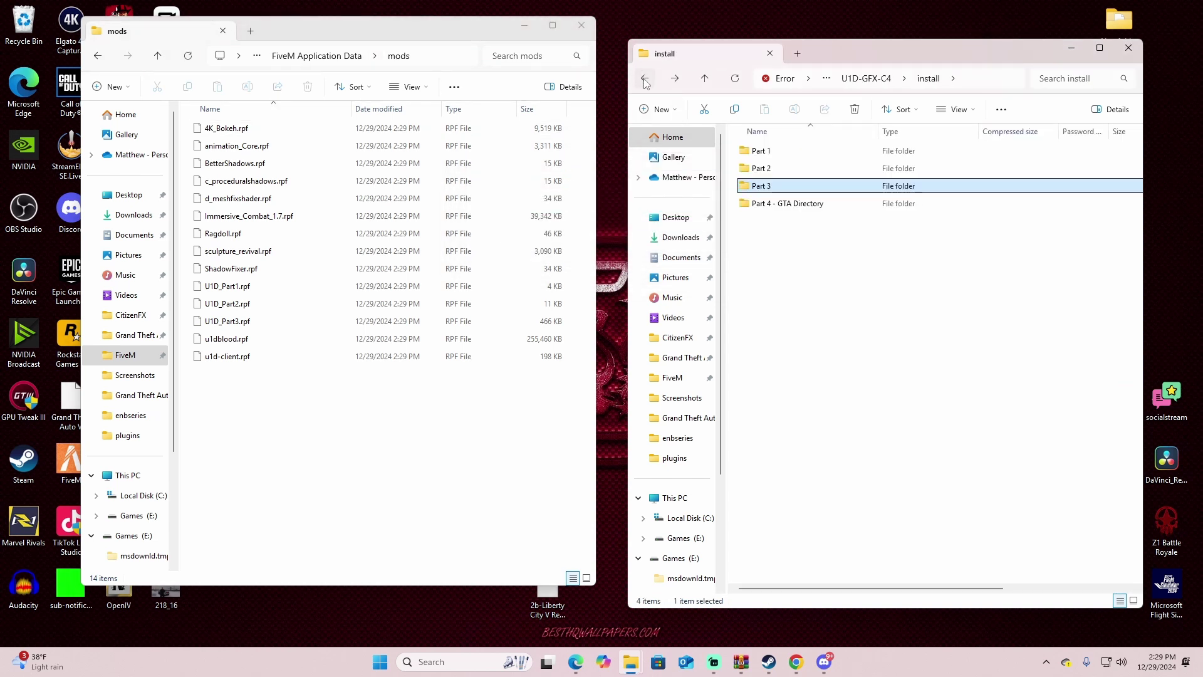
pyautogui.click(793, 205)
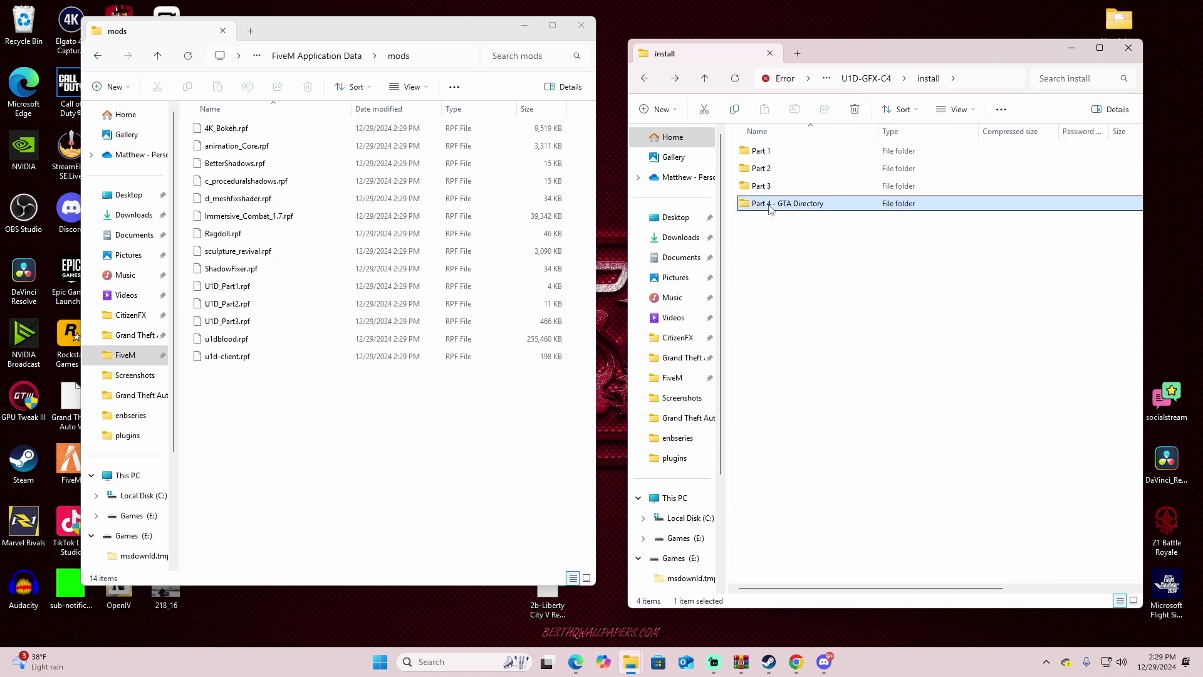
pyautogui.doubleClick(770, 204)
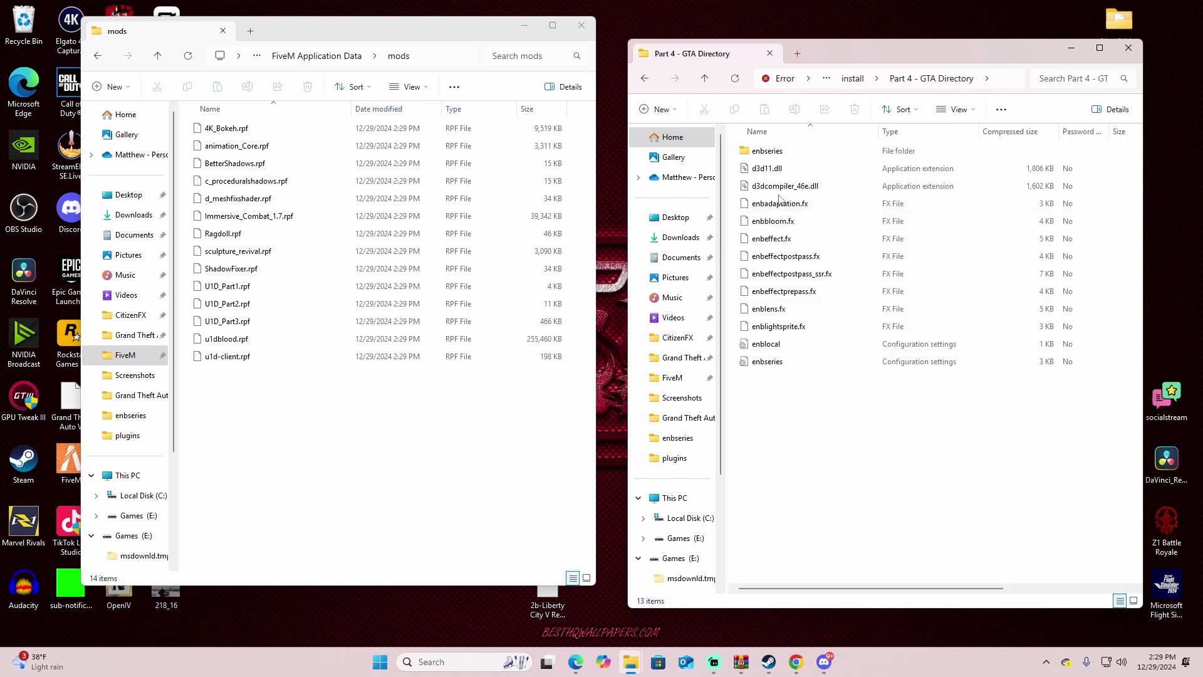
# In the FiveM mods window, browse to Local Disk (C:) > Program Files (x86) > Steam > steamapps > common > Grand Theft Auto V
pyautogui.click(307, 491)
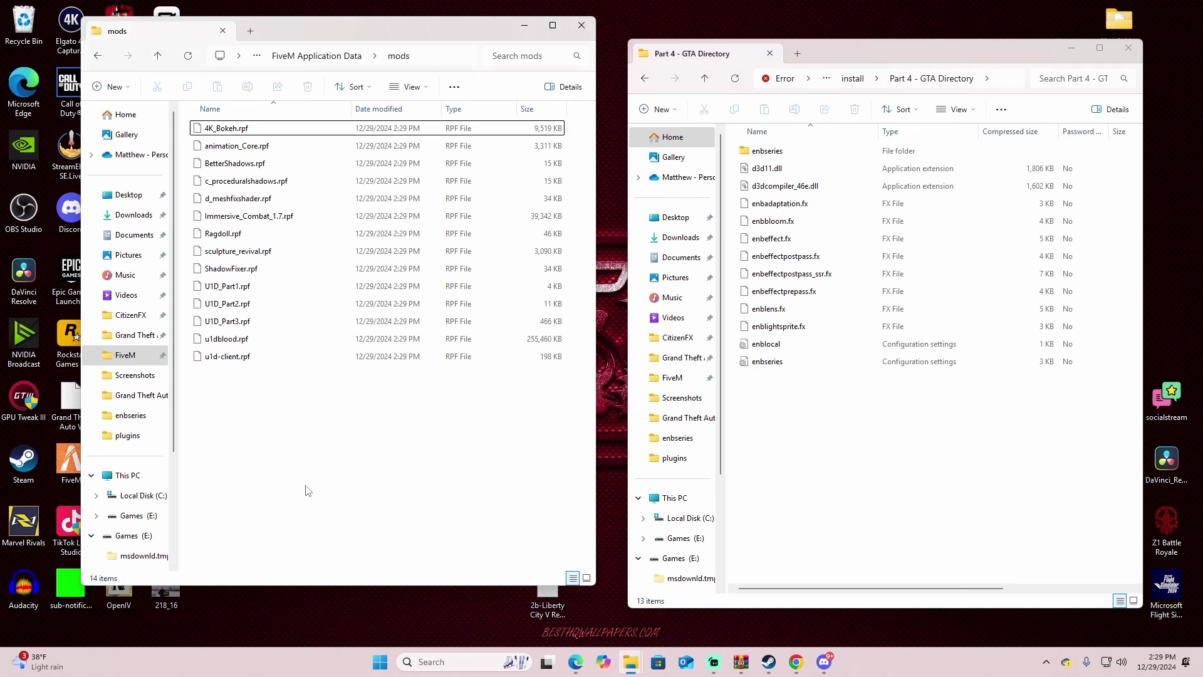
pyautogui.click(137, 494)
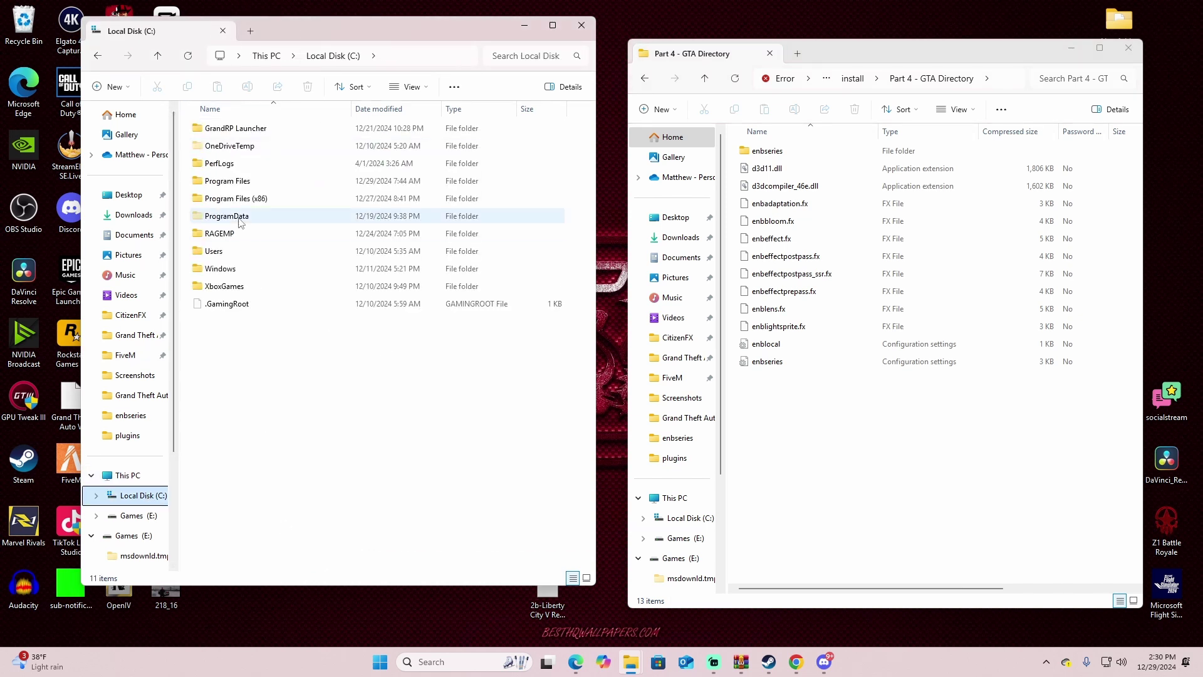
pyautogui.doubleClick(250, 198)
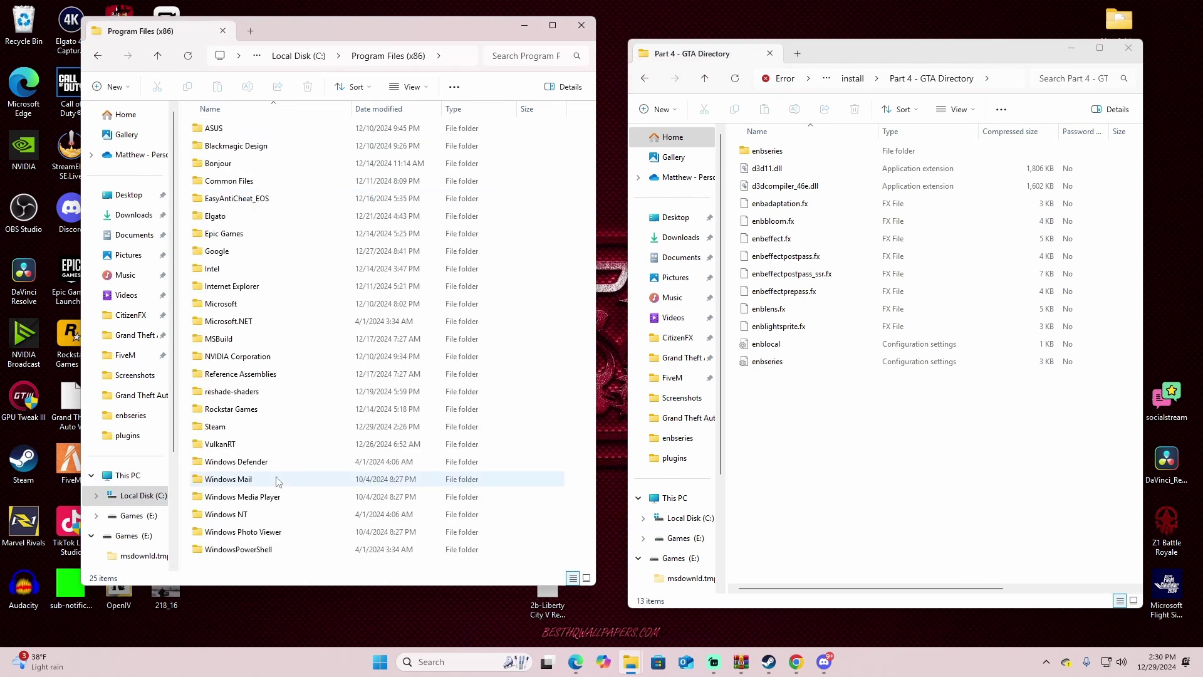
pyautogui.doubleClick(241, 428)
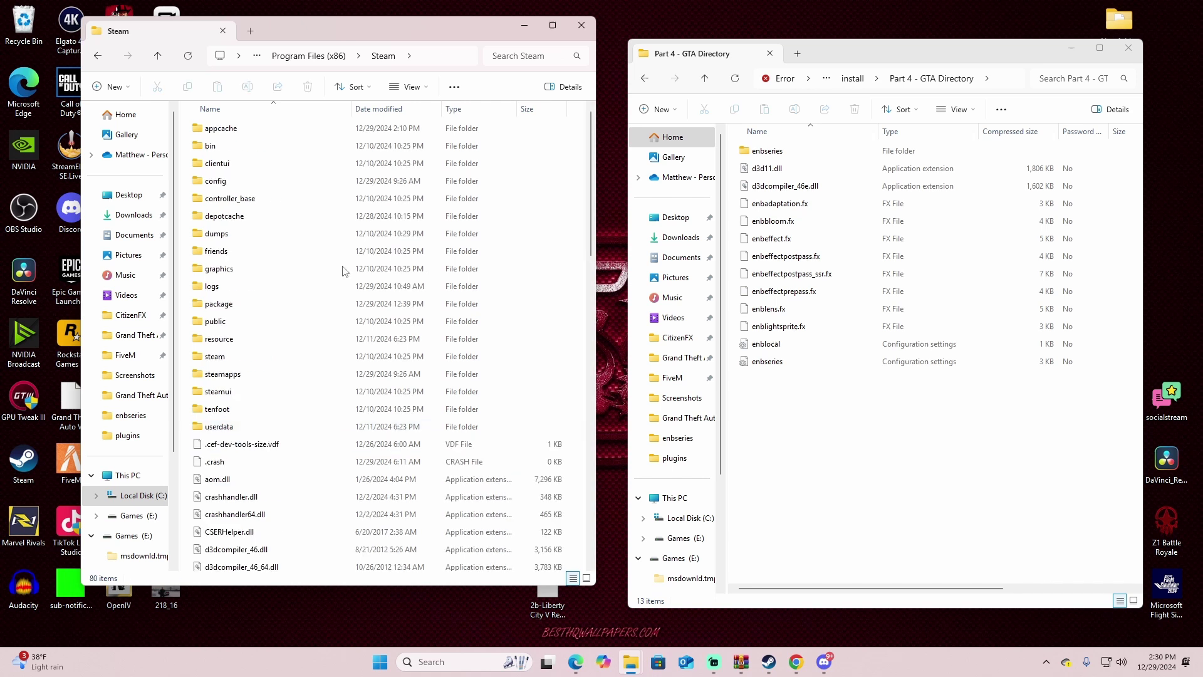
pyautogui.doubleClick(224, 374)
pyautogui.doubleClick(227, 128)
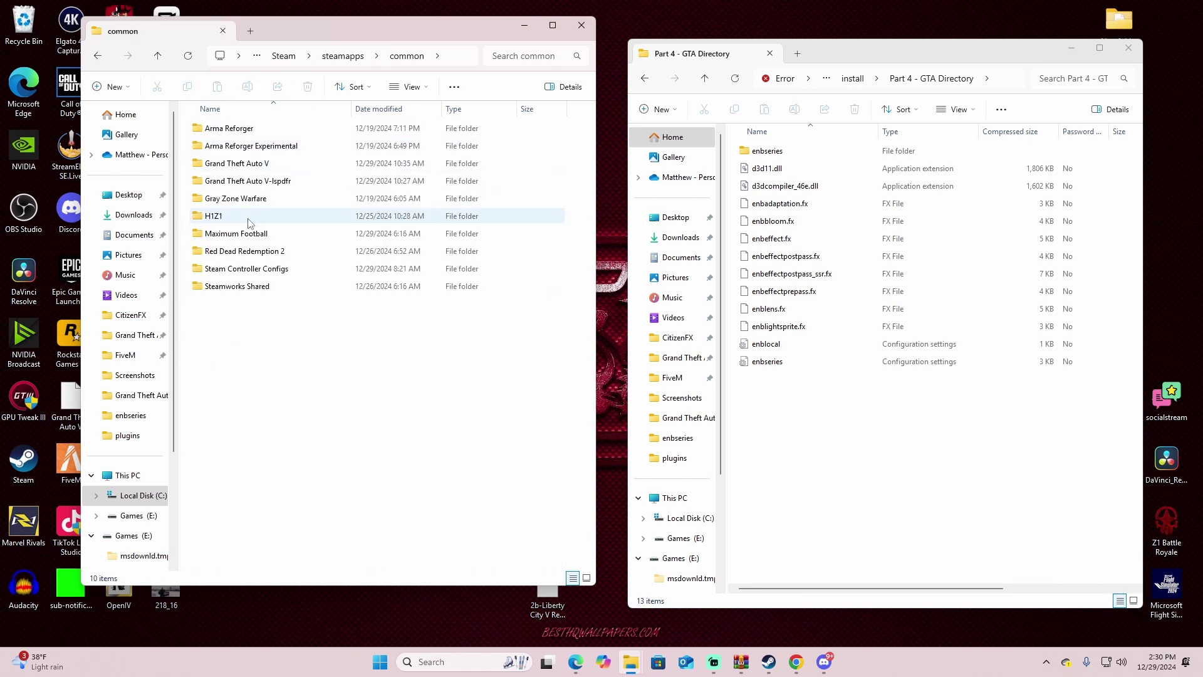
pyautogui.doubleClick(268, 164)
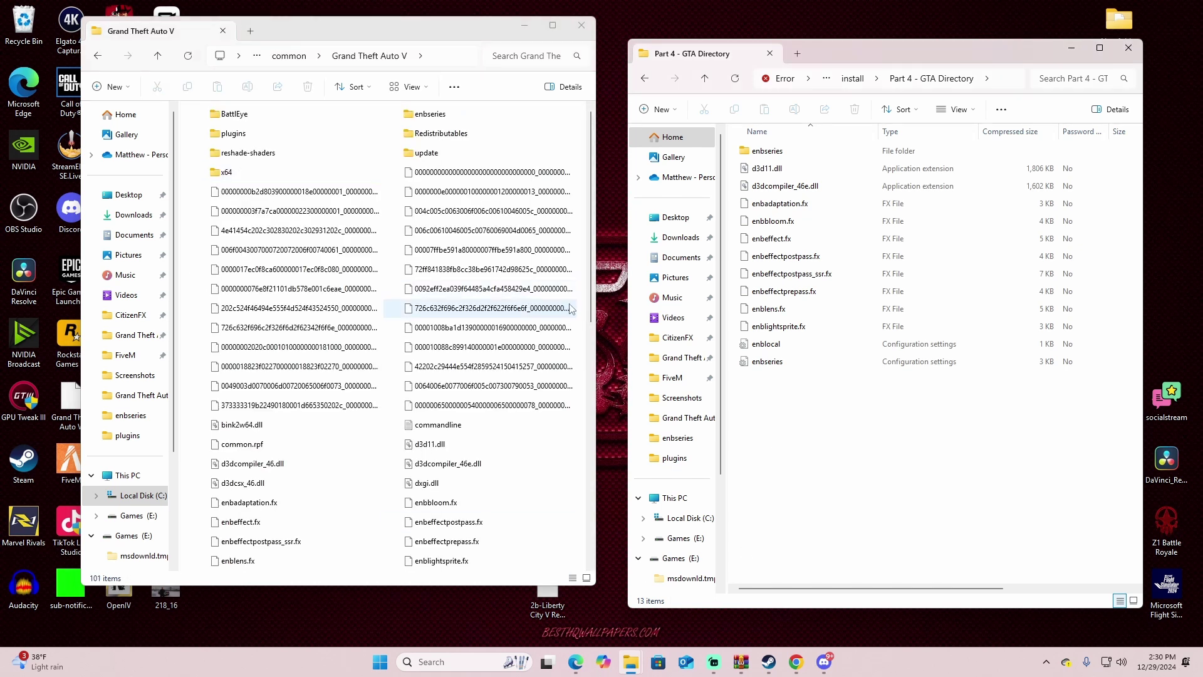
# Resize and reposition the Grand Theft Auto V folder window so it sits beside the Part 4 archive window
pyautogui.moveTo(595, 332); pyautogui.dragTo(801, 365)
pyautogui.moveTo(526, 47); pyautogui.dragTo(562, 67)
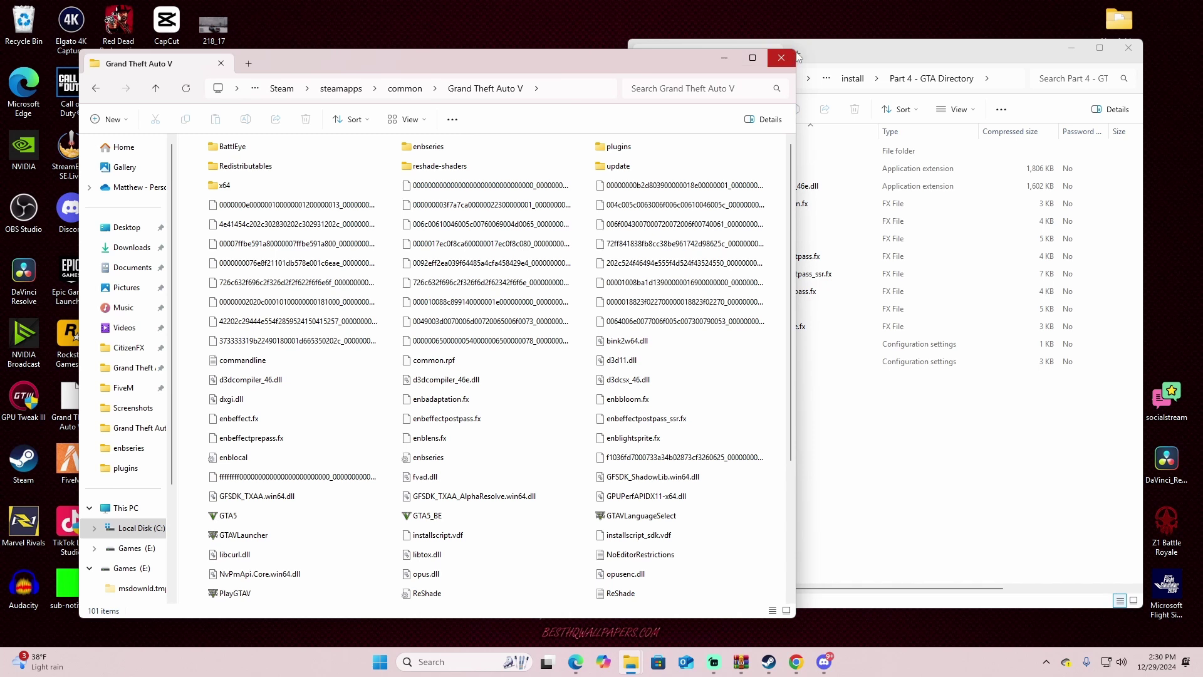
pyautogui.moveTo(794, 50); pyautogui.dragTo(623, 176)
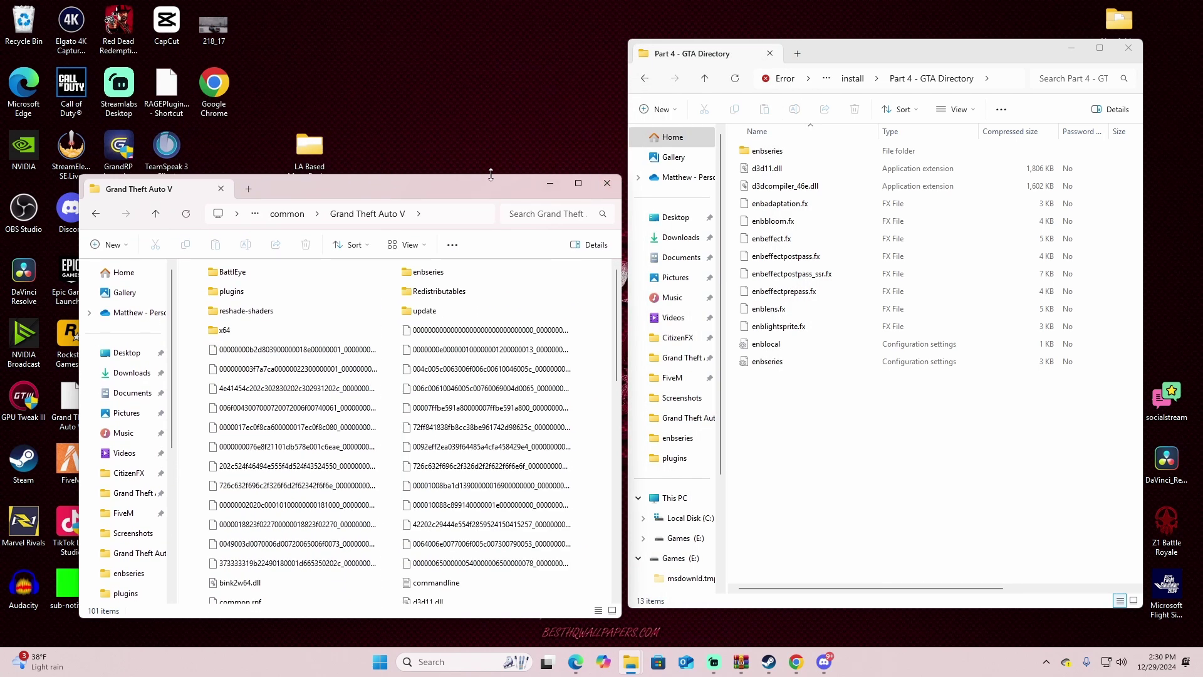
pyautogui.moveTo(485, 187); pyautogui.dragTo(434, 94)
# Copy all items from Part 4 - GTA Directory into the Grand Theft Auto V folder, replacing the existing files
pyautogui.scroll(-3, 461, 360)
pyautogui.scroll(-10, 460, 362)
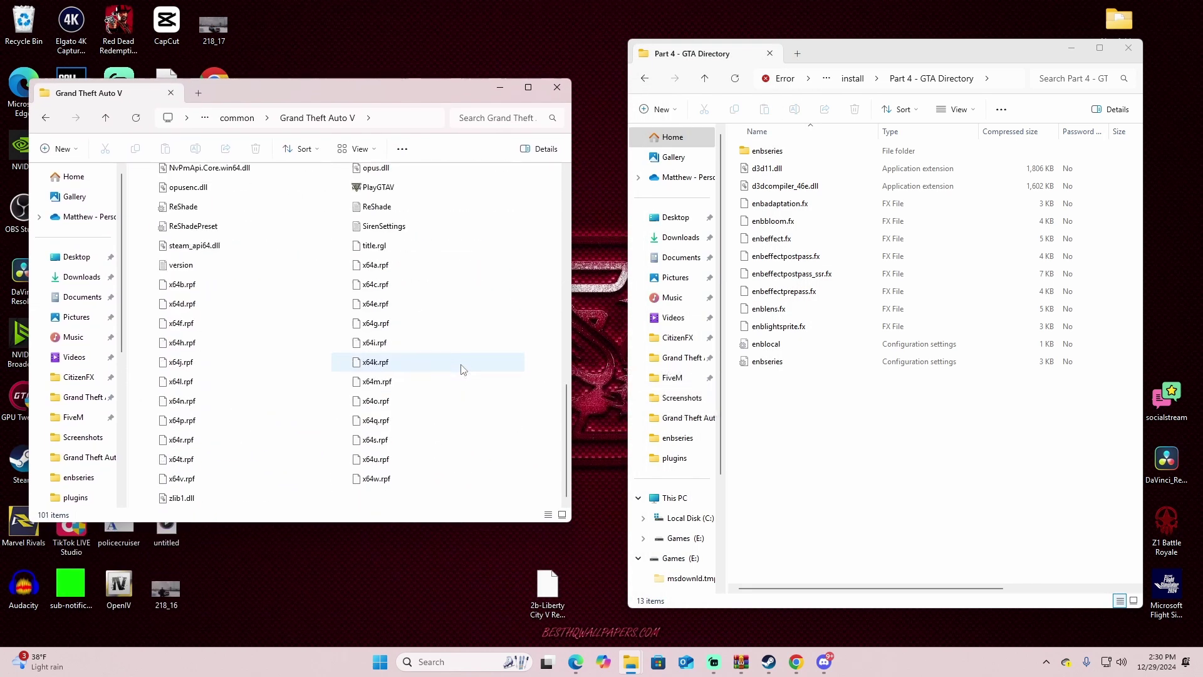
pyautogui.click(782, 418)
pyautogui.moveTo(760, 160); pyautogui.dragTo(780, 421)
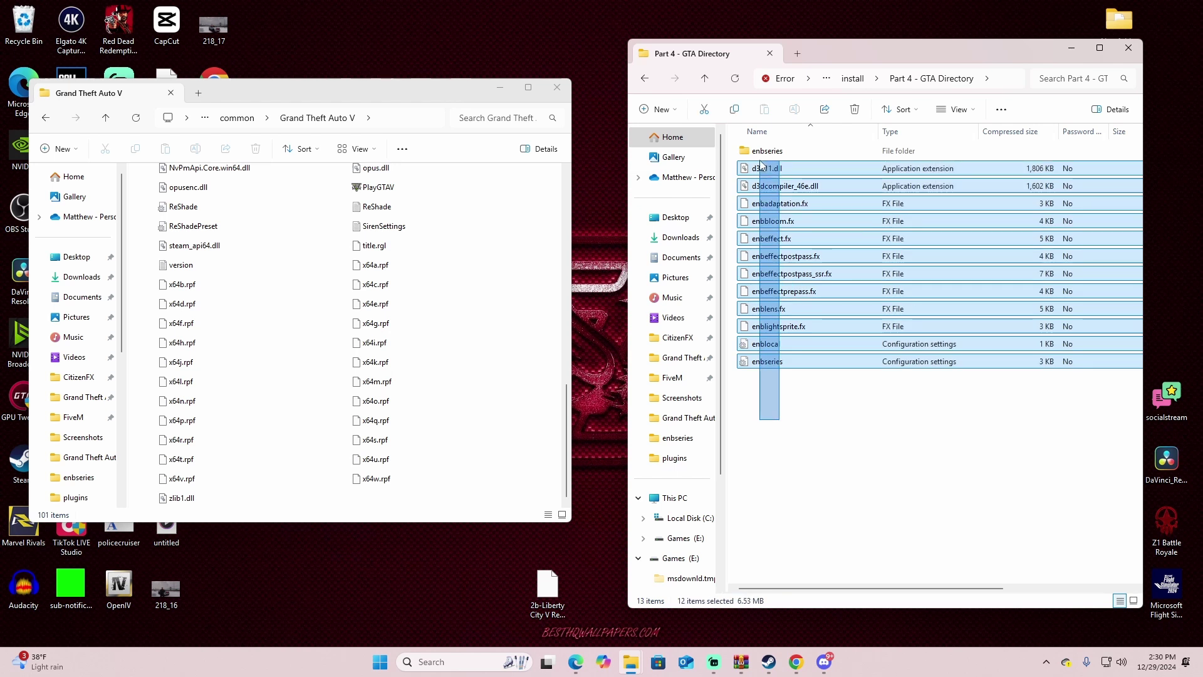
pyautogui.moveTo(760, 160); pyautogui.dragTo(922, 307)
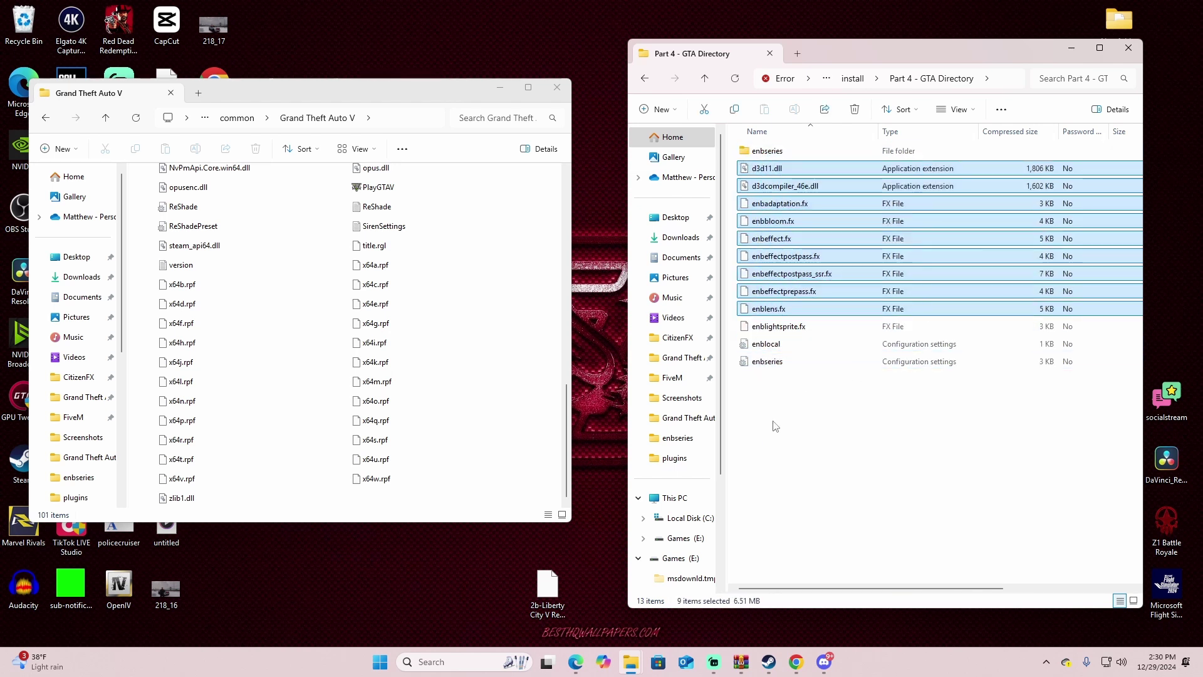
pyautogui.moveTo(774, 423); pyautogui.dragTo(505, 488)
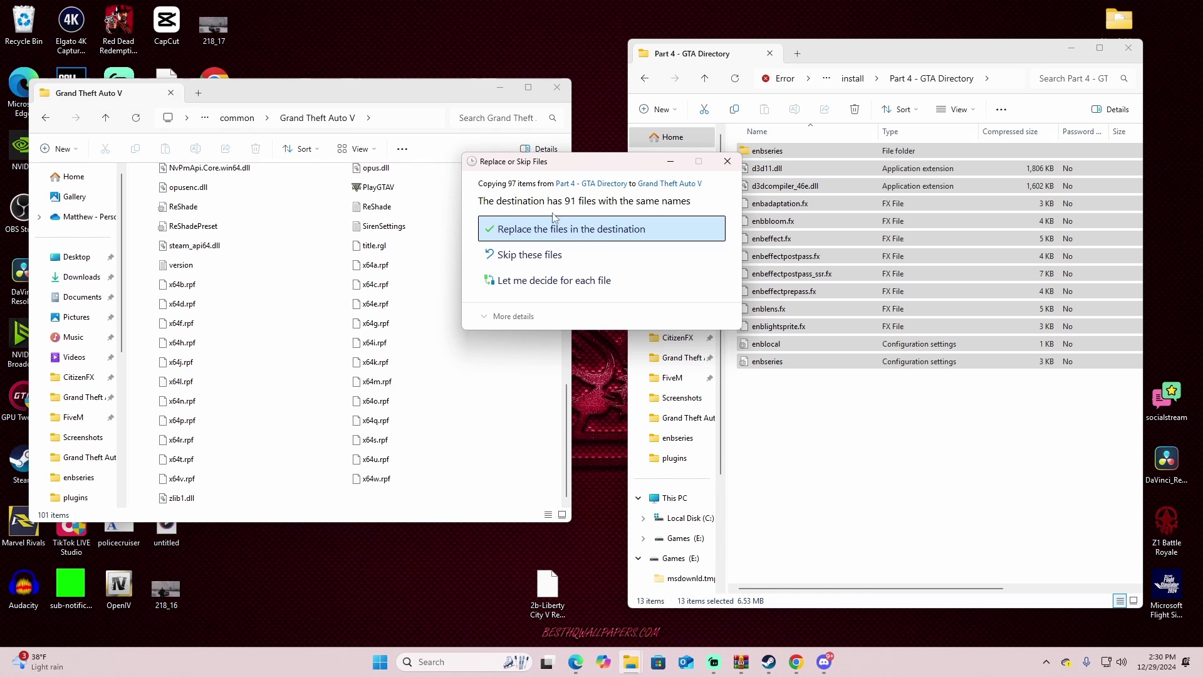
pyautogui.click(578, 229)
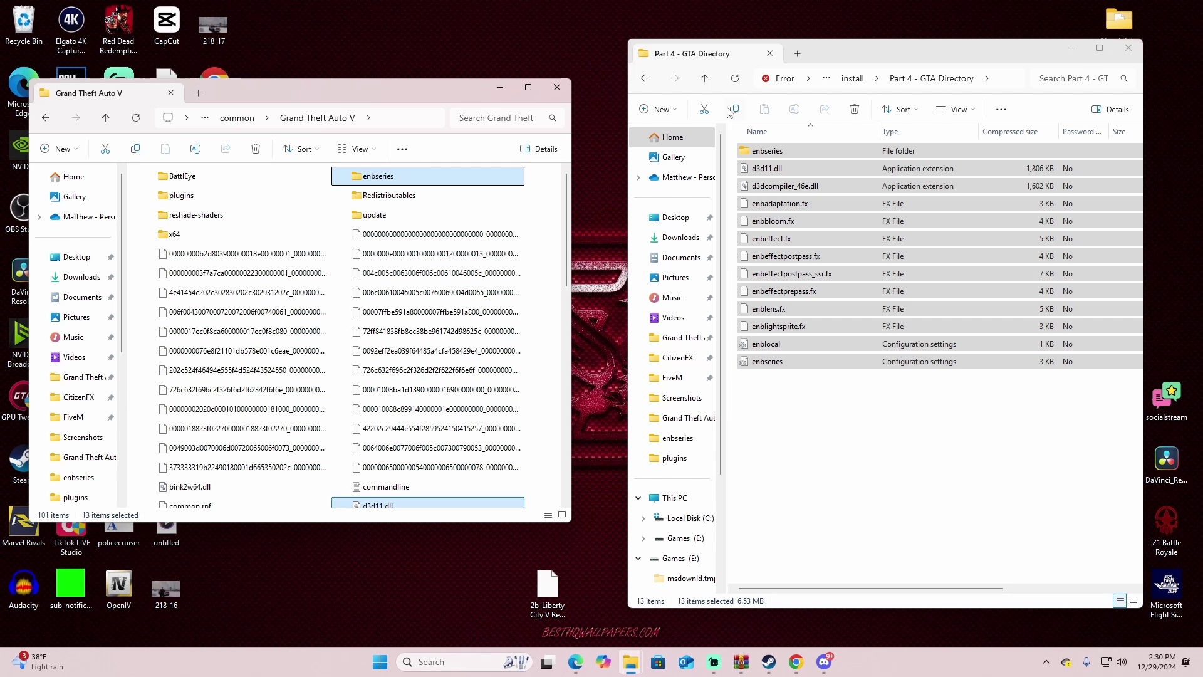
# Close the U1D-GFX-C4 archive window and move the Grand Theft Auto V window clear of the desktop shortcuts
pyautogui.hotkey('alt', 'Left')
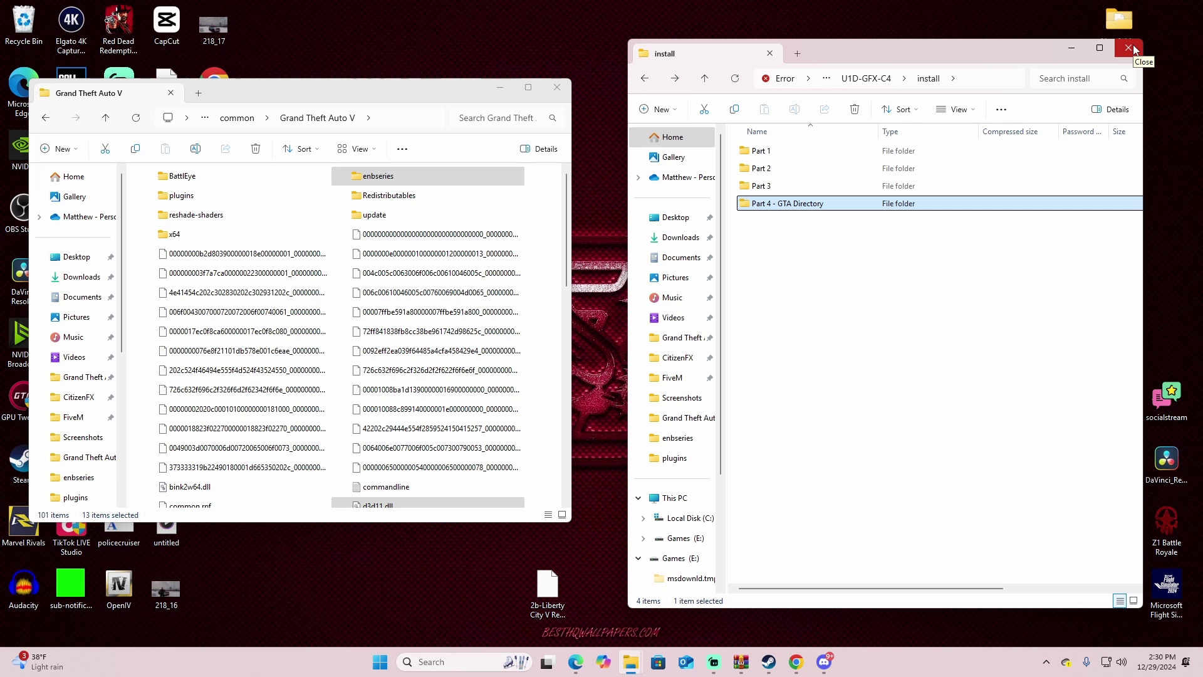
pyautogui.click(1128, 48)
pyautogui.moveTo(314, 93); pyautogui.dragTo(802, 66)
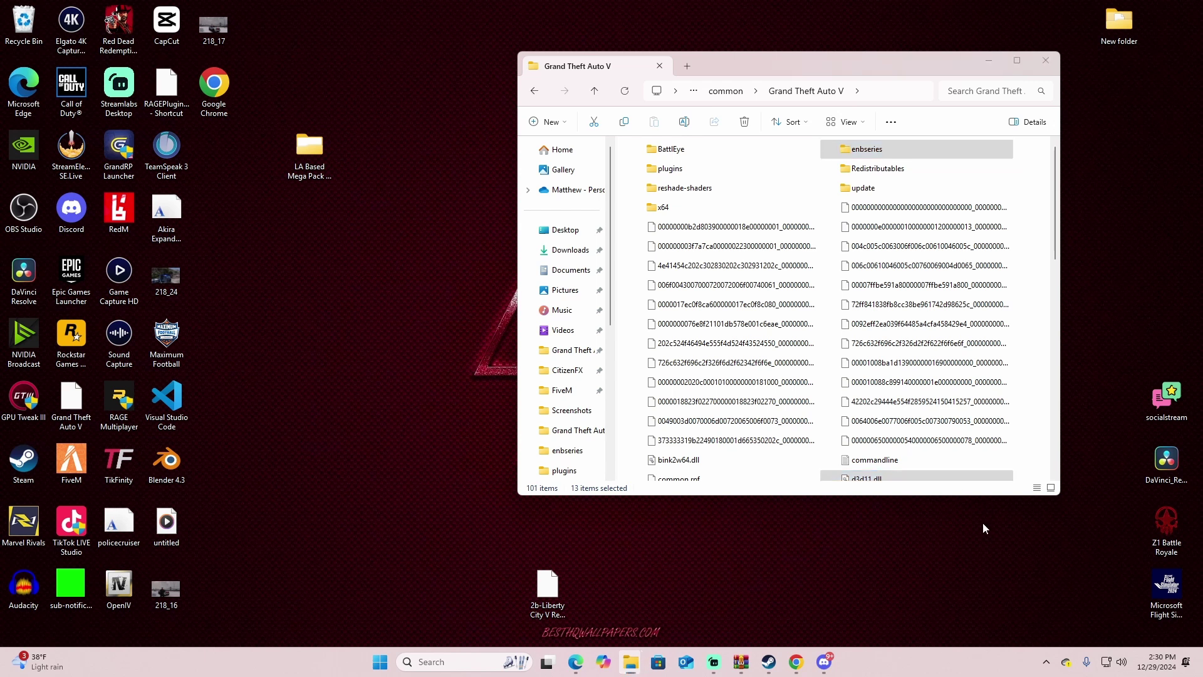
# Launch FiveM from its desktop shortcut
pyautogui.click(955, 530)
pyautogui.doubleClick(72, 460)
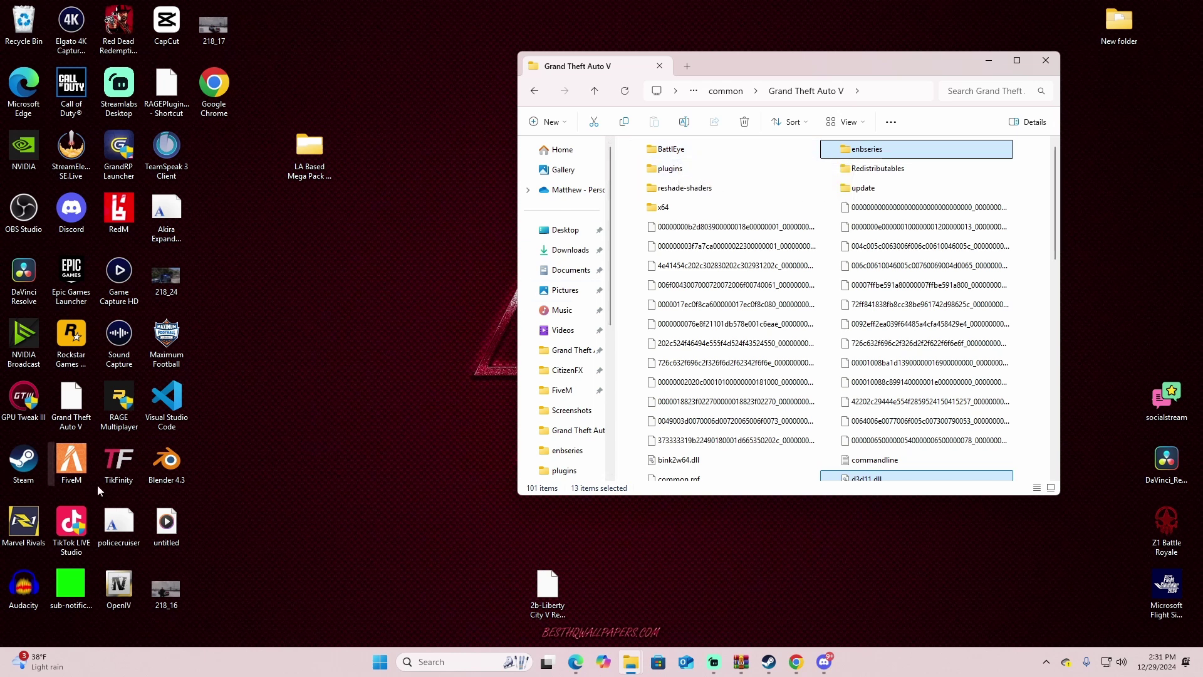
pyautogui.doubleClick(86, 470)
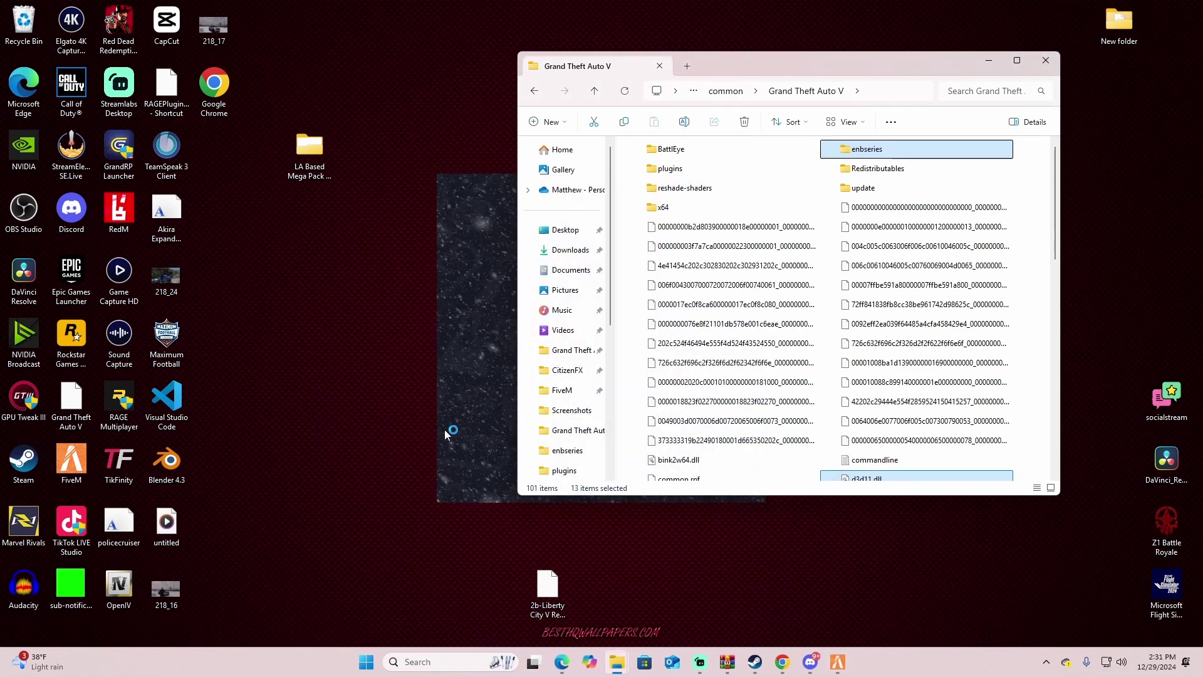
# Minimize the Grand Theft Auto V folder window and join the Night Shift Roleplay server through FiveM
pyautogui.click(988, 61)
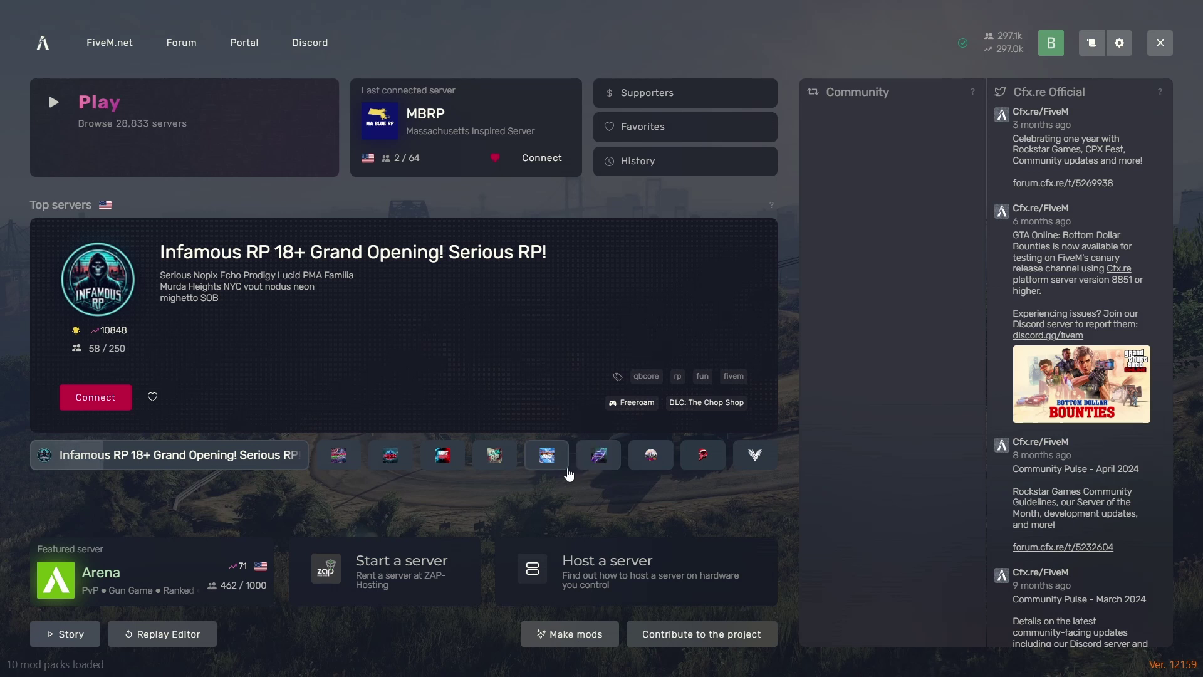
pyautogui.click(567, 471)
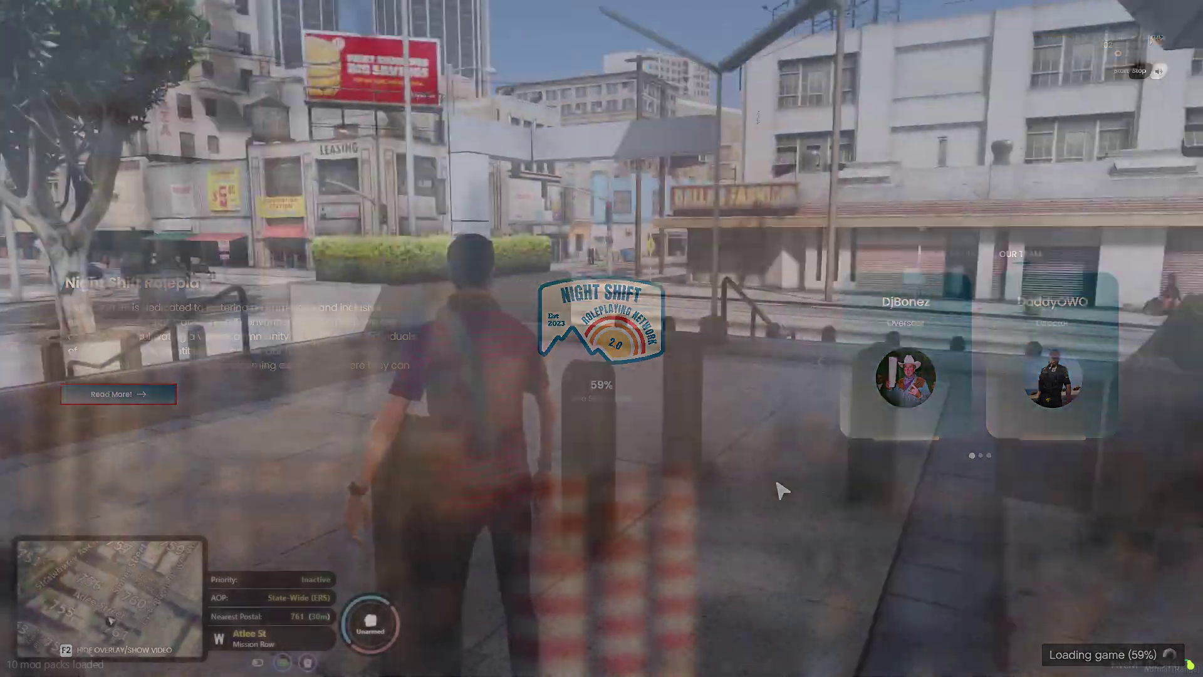
# Drive the police car along Vespucci Blvd through Pillbox Hill to examine the modded buildings, roads and lighting
pyautogui.press('w')
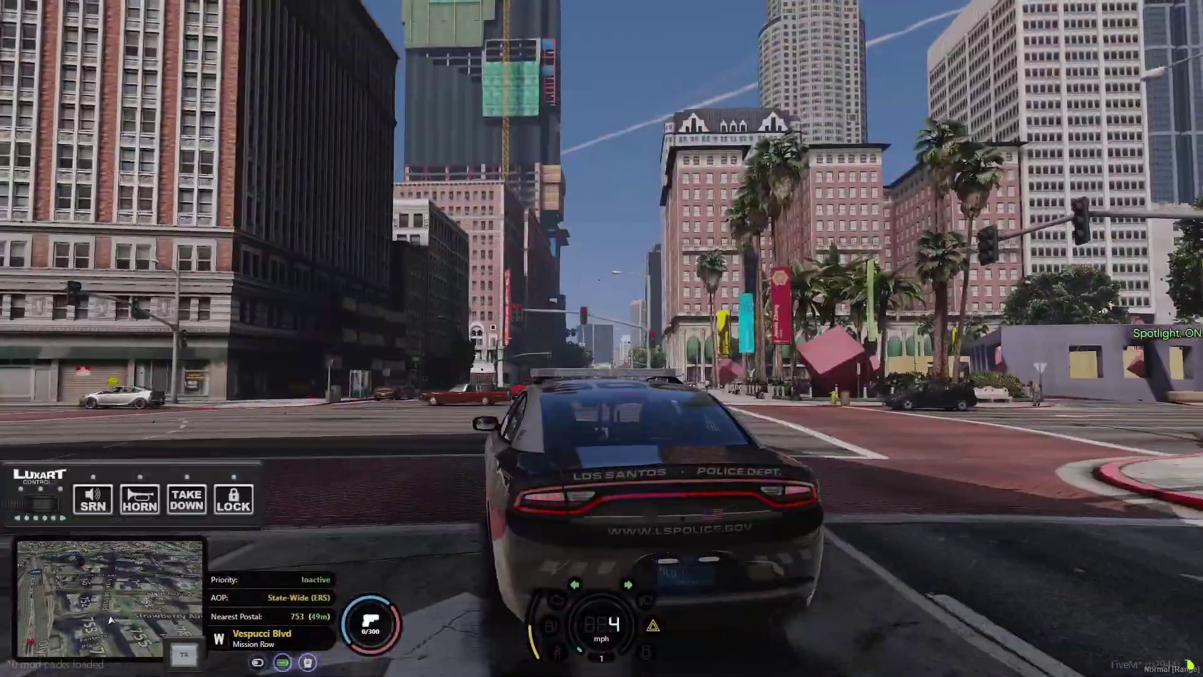
pyautogui.press('w')
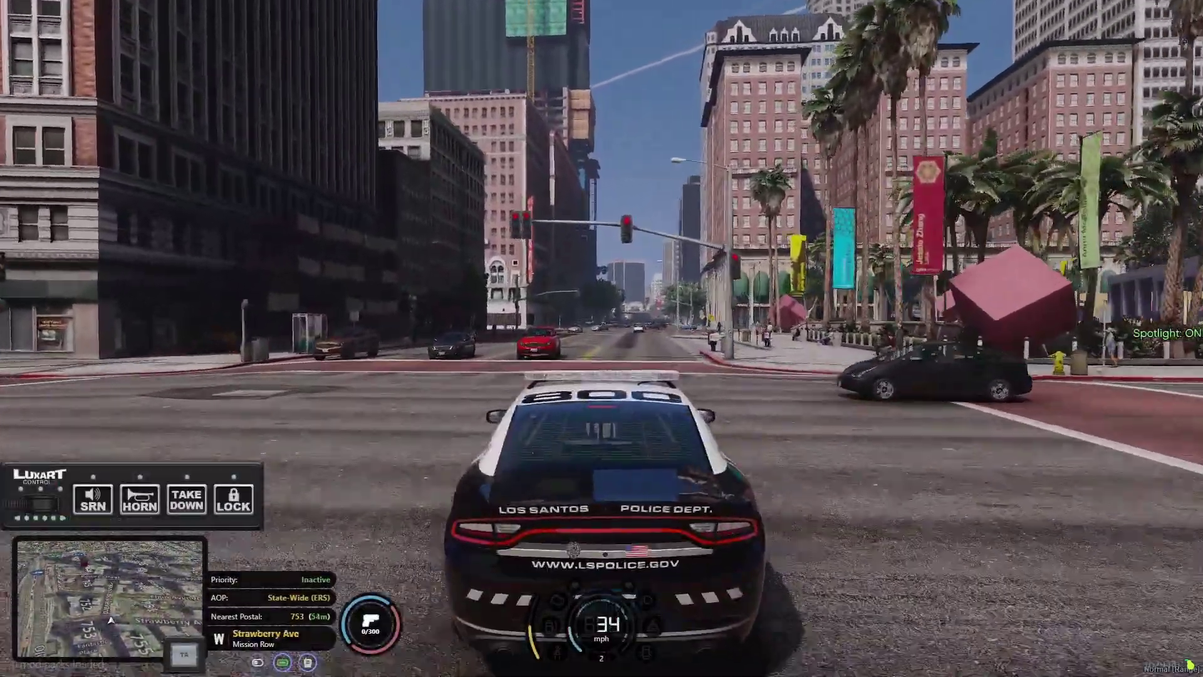
pyautogui.press('a')
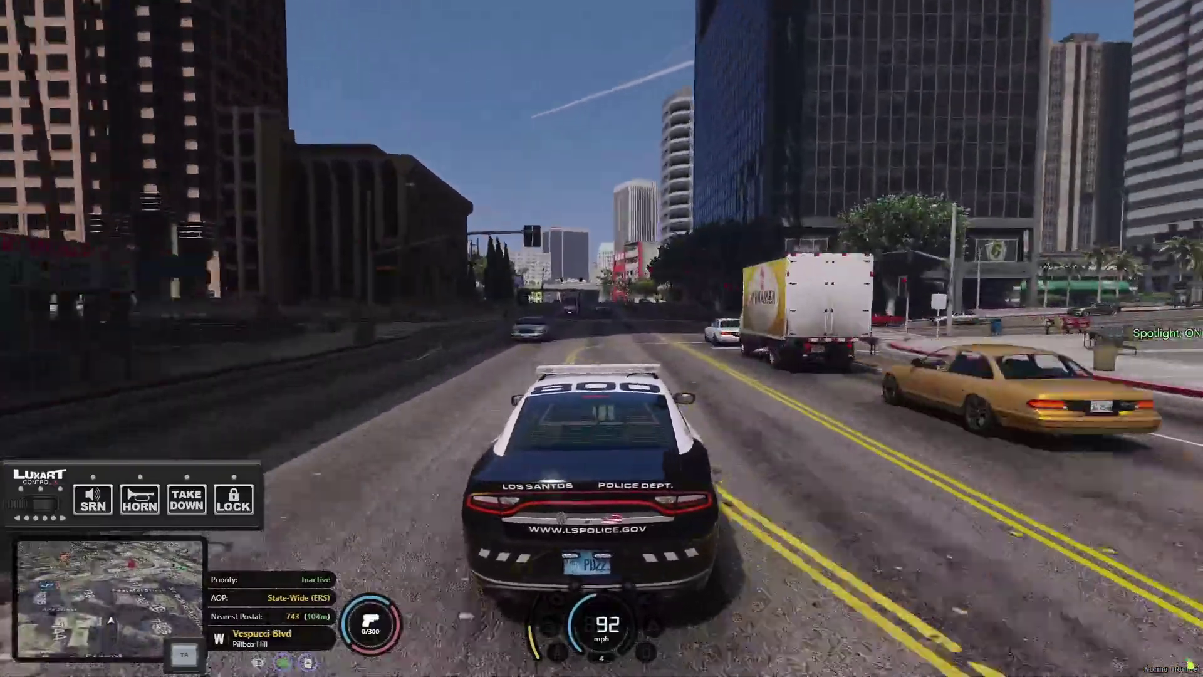
pyautogui.press('w')
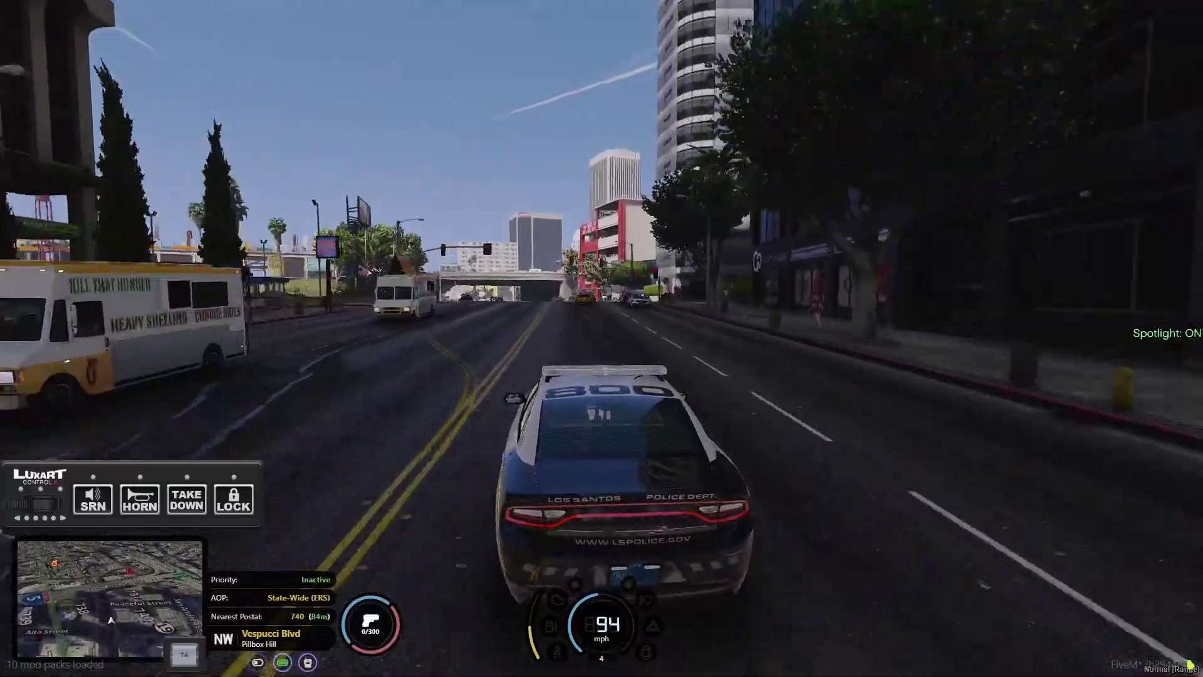
pyautogui.press('a')
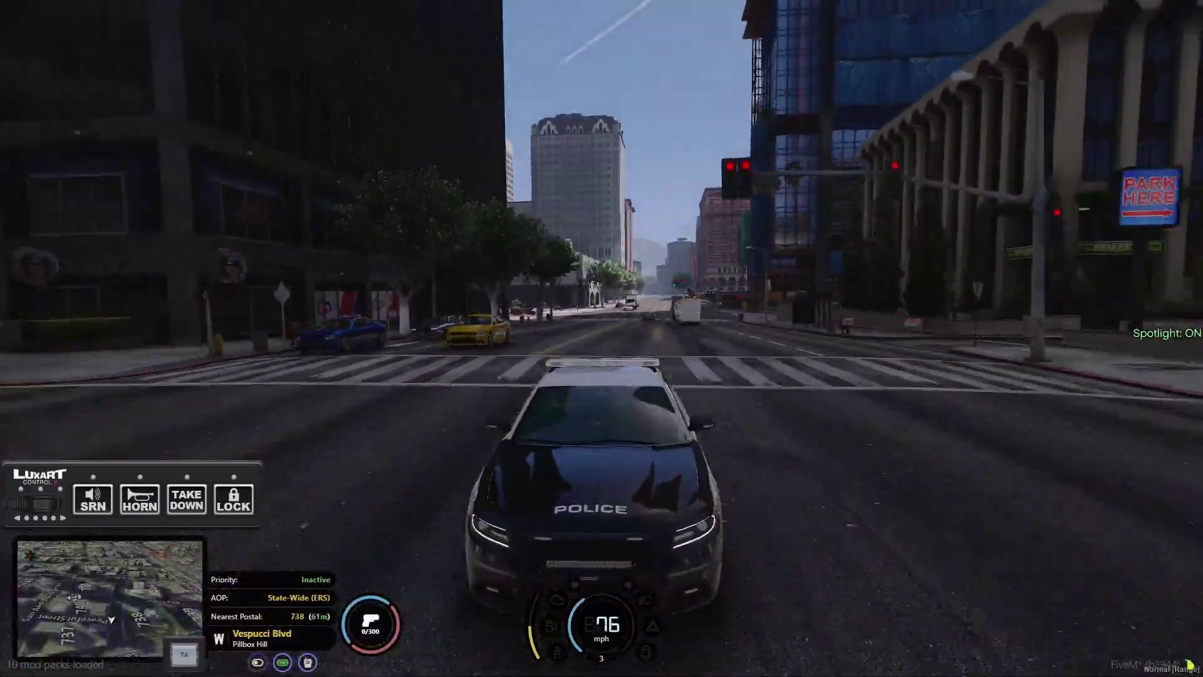
pyautogui.press('w')
pyautogui.press('a')
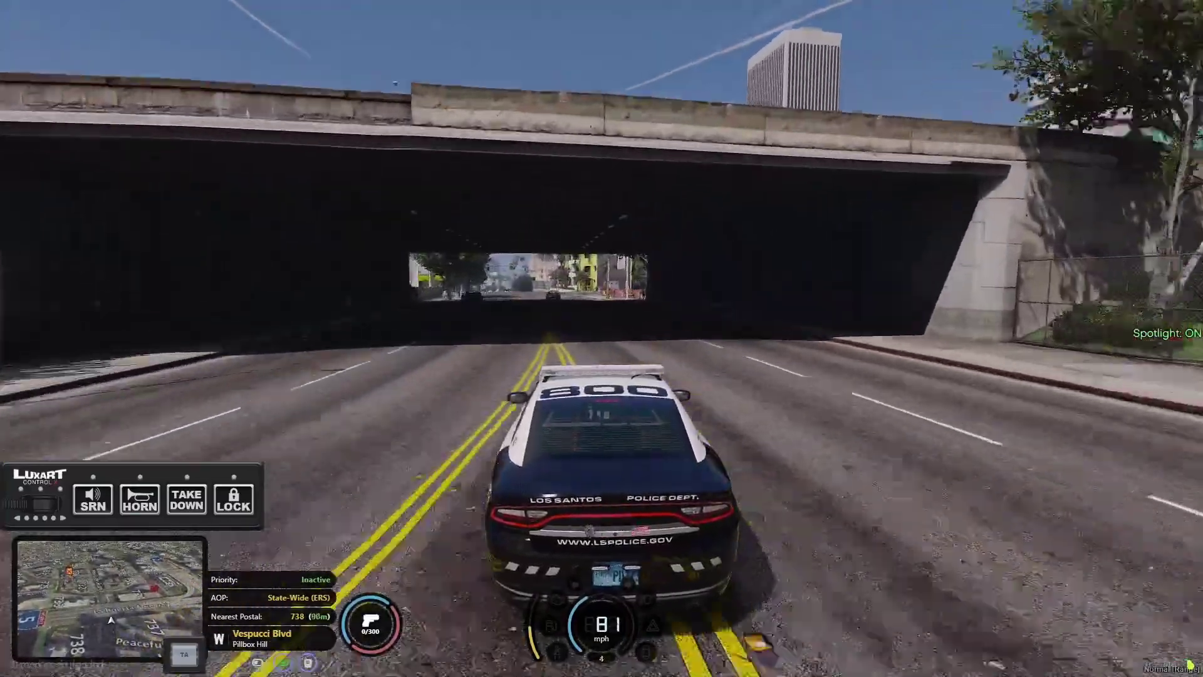
pyautogui.press('w')
pyautogui.press('d')
pyautogui.press('w')
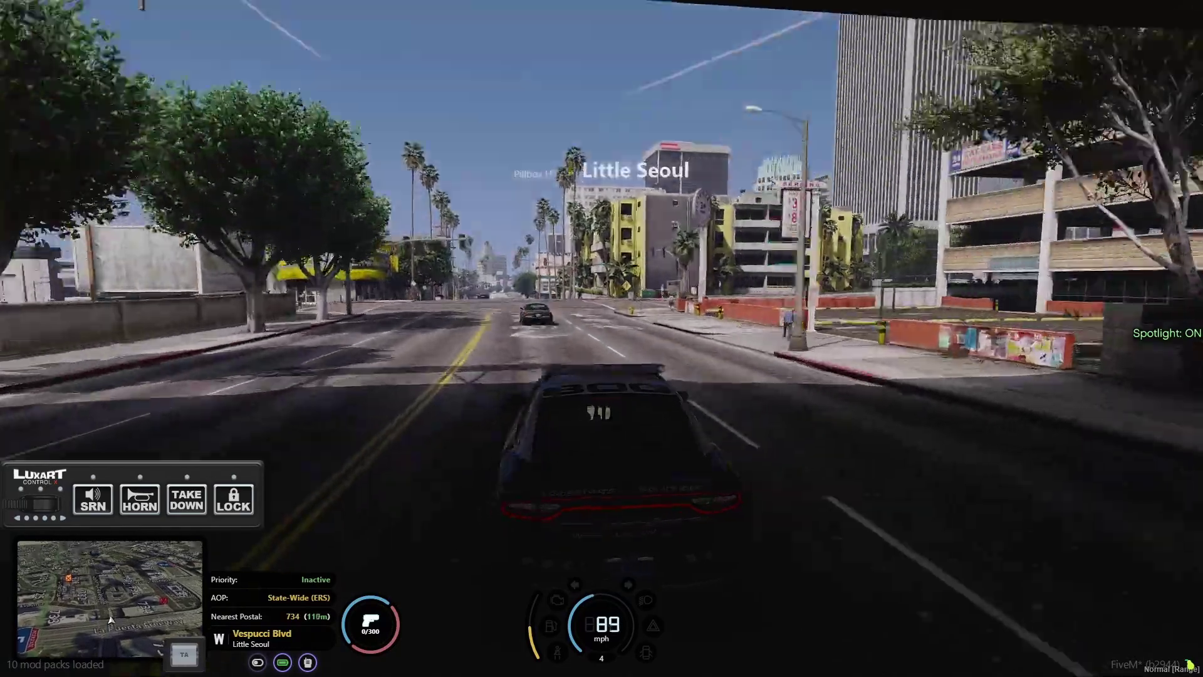
# Continue driving the police car through Little Seoul to examine the street, vegetation and shadow graphics
pyautogui.press('s')
pyautogui.press('d')
pyautogui.press('w')
pyautogui.press('d')
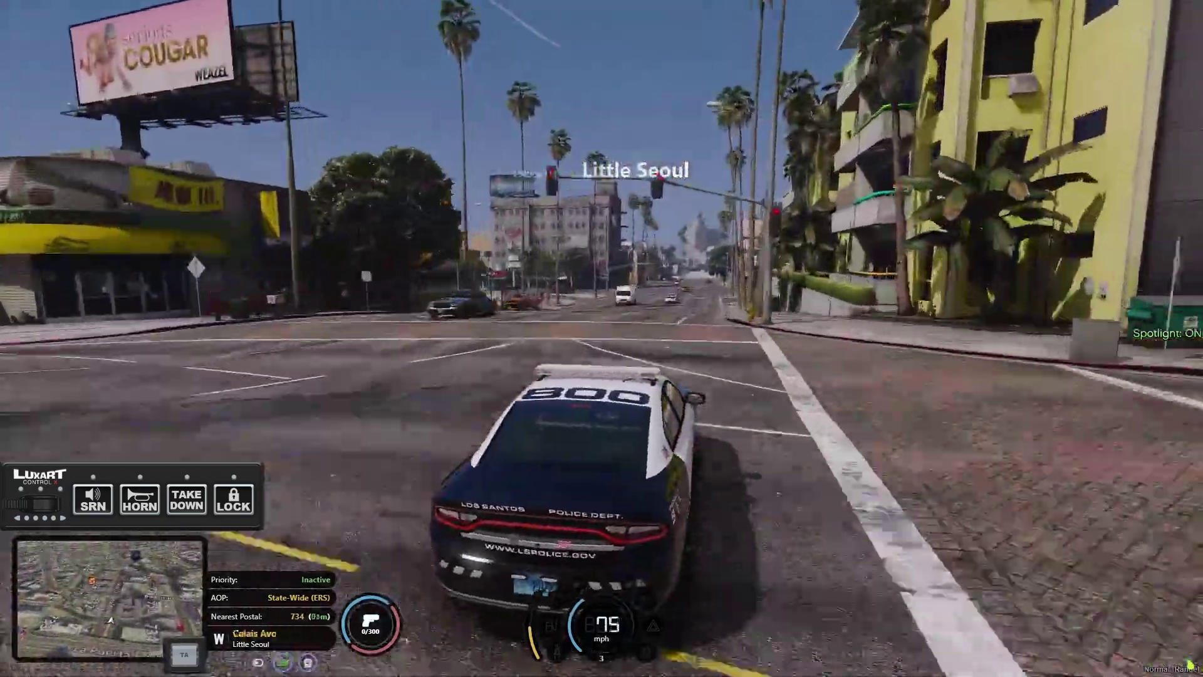
pyautogui.press('w')
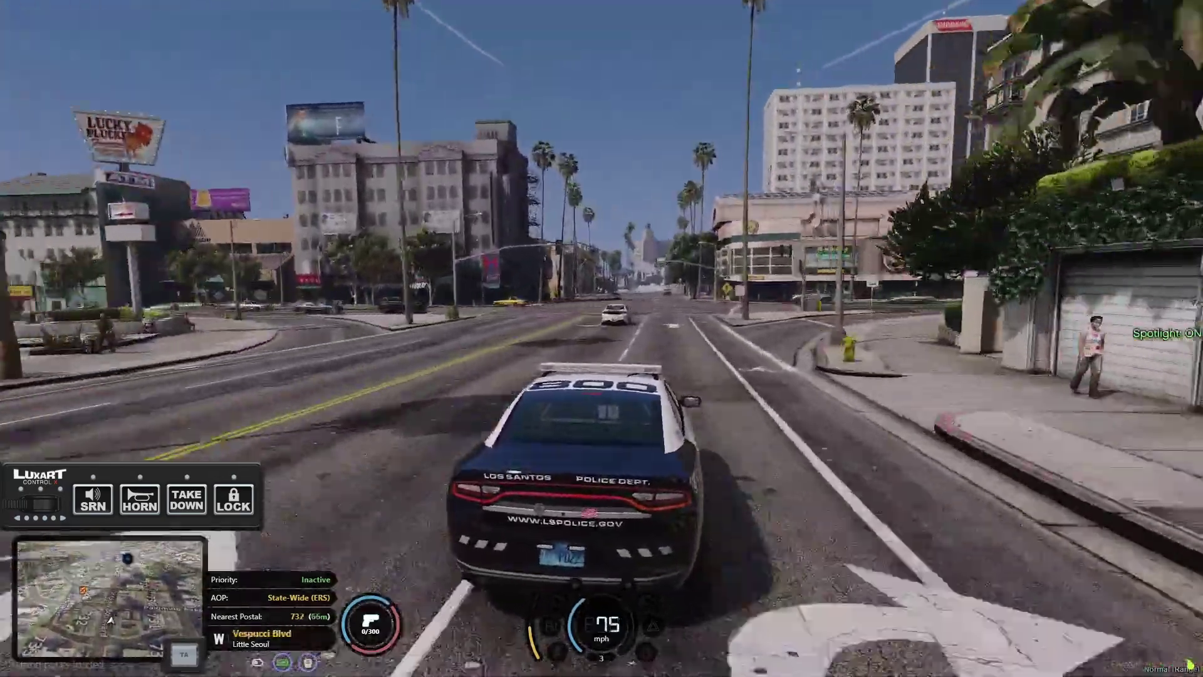
pyautogui.press('a')
pyautogui.press('w')
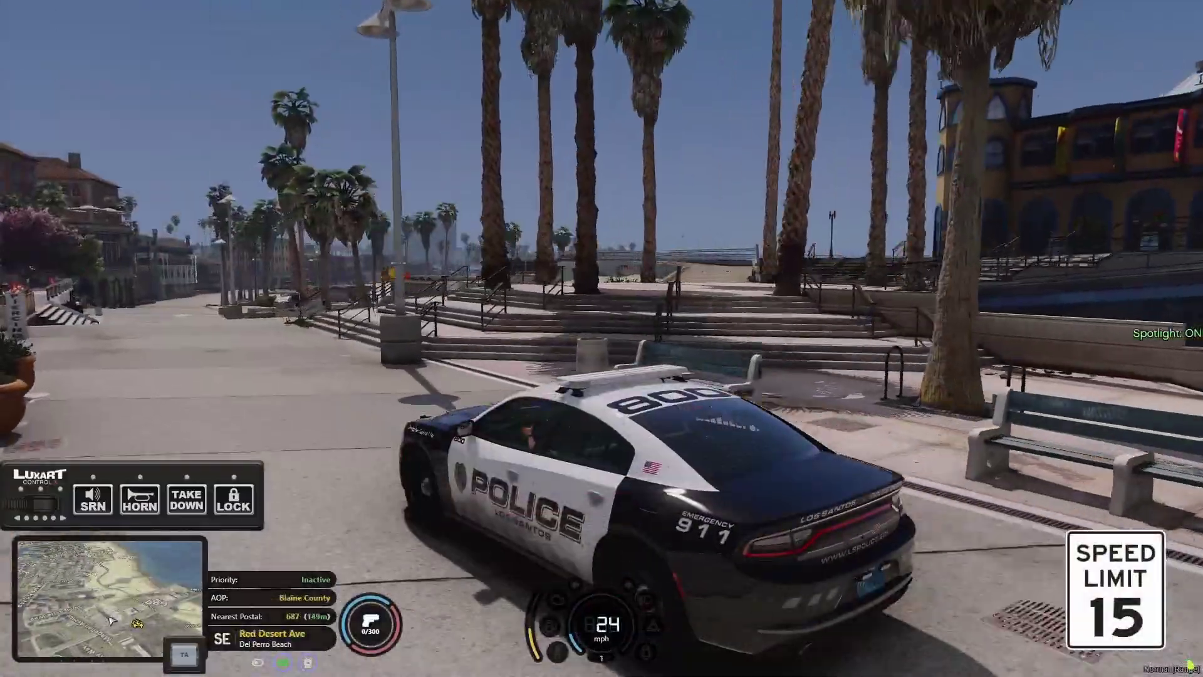
# Stop the police car on the Del Perro Beach promenade, get out and equip the pistol
pyautogui.press('s')
pyautogui.press('q')
pyautogui.press('s')
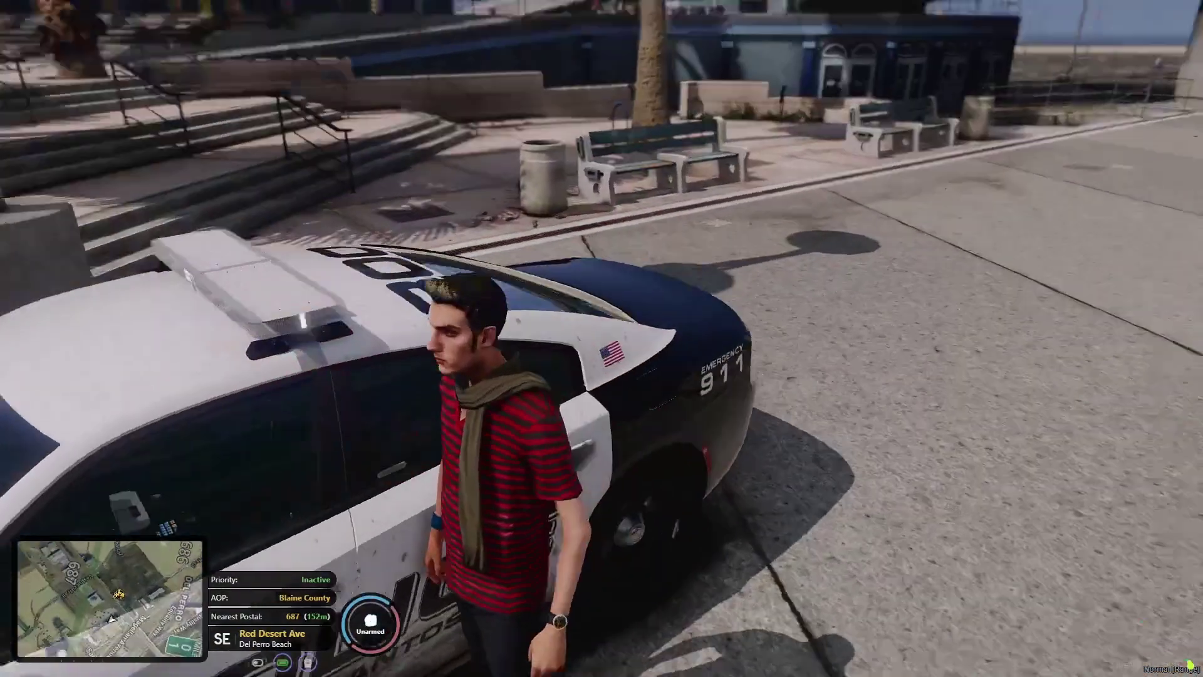
pyautogui.press('Tab')
pyautogui.press('Tab')
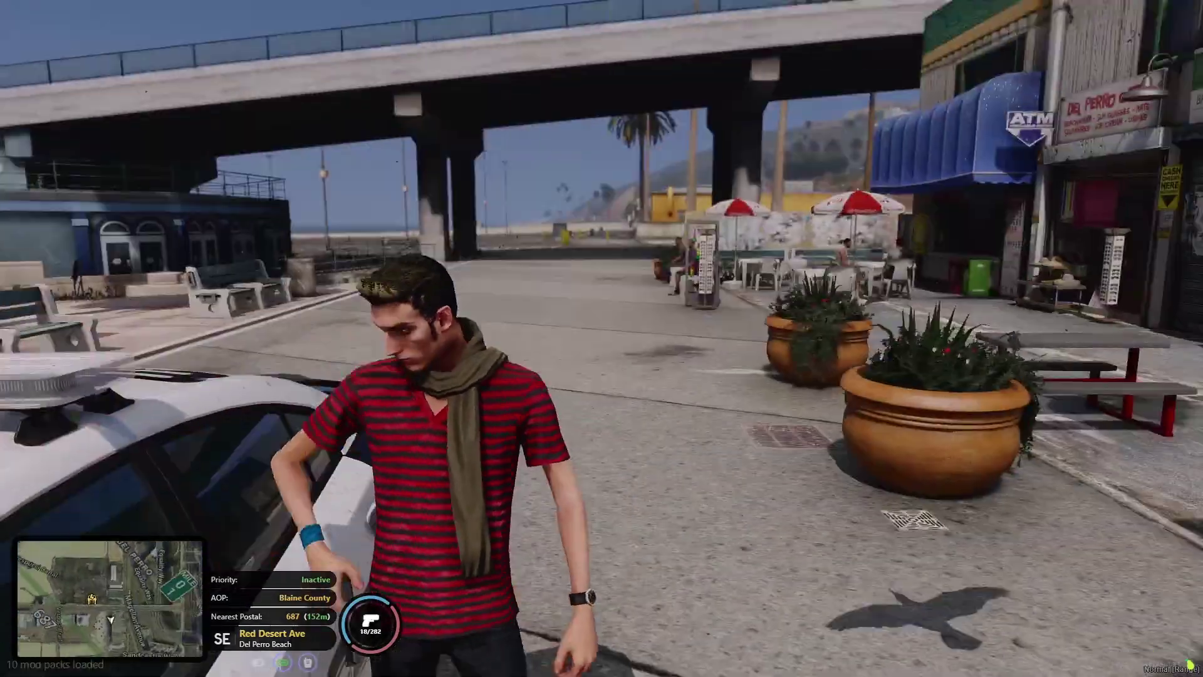
# Walk along the promenade to the benches beside the sunglasses stand, examining the character and scenery graphics
pyautogui.press('w')
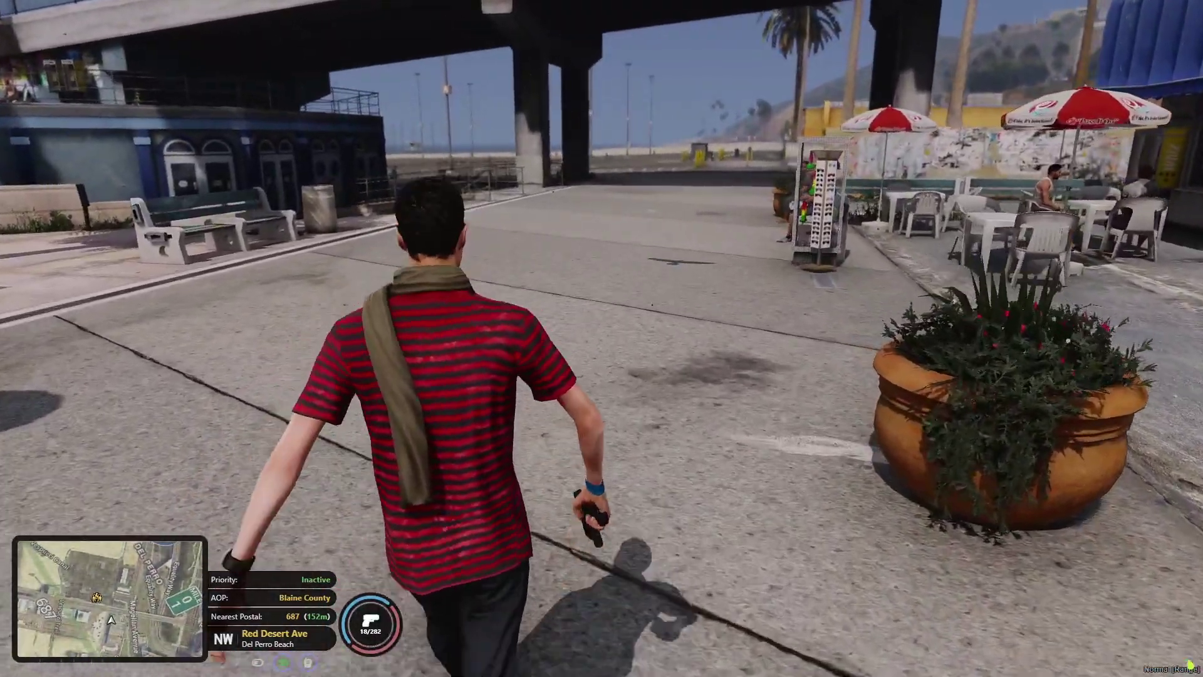
pyautogui.press('w')
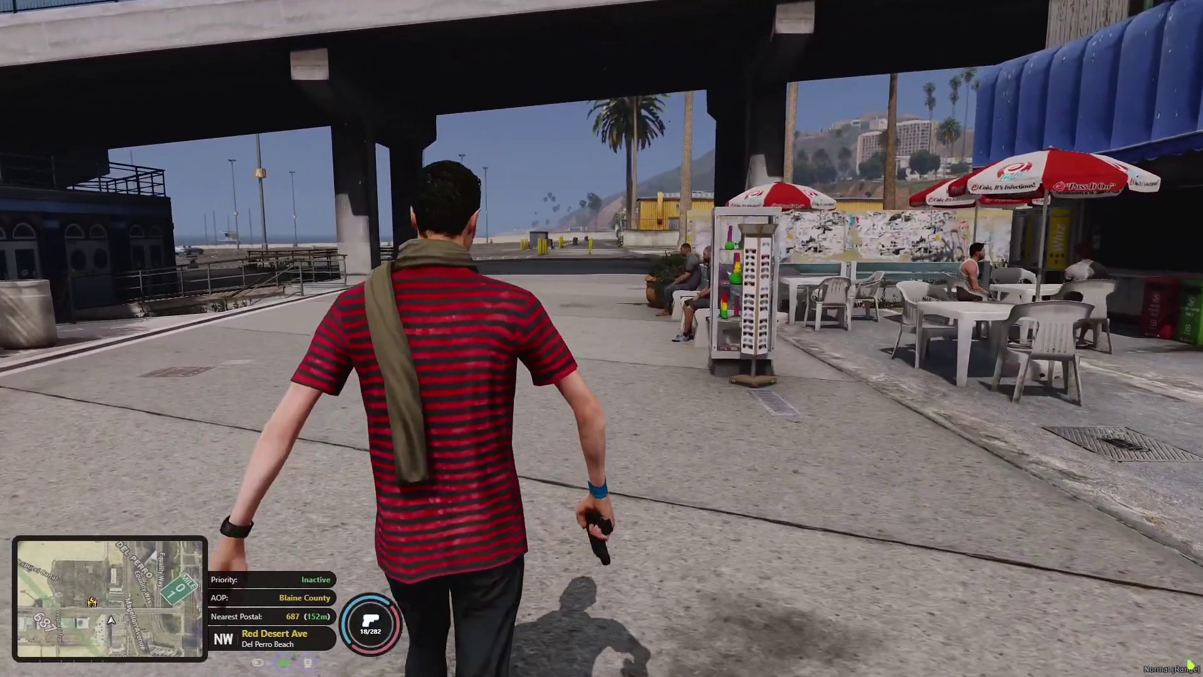
pyautogui.press('w')
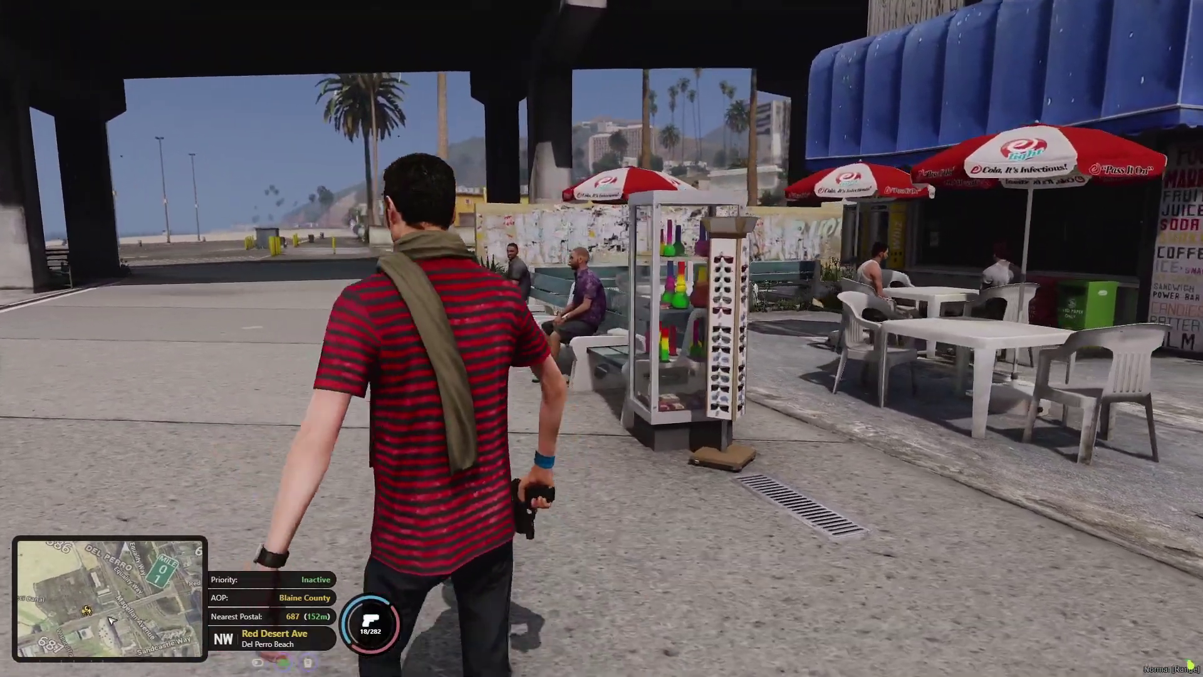
pyautogui.press('w')
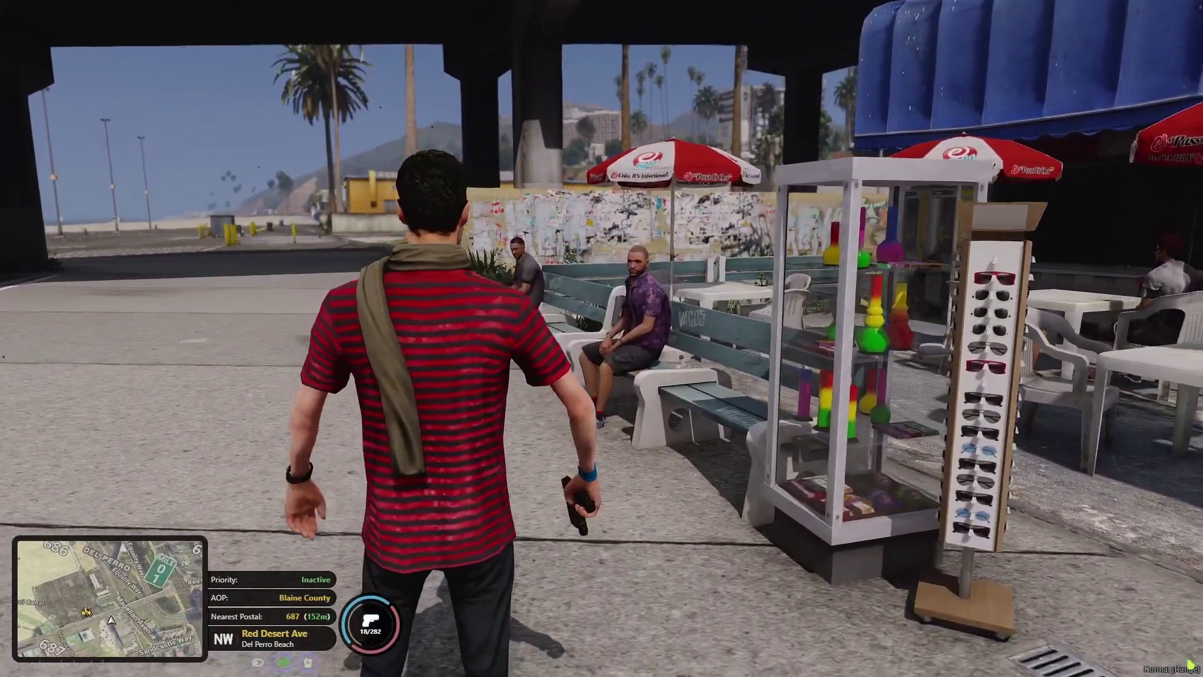
pyautogui.press('w')
# Aim at the pedestrian in the purple shirt and empty the pistol's magazine to examine the modded blood effects
pyautogui.rightClick(602, 338)
pyautogui.click(601, 338)
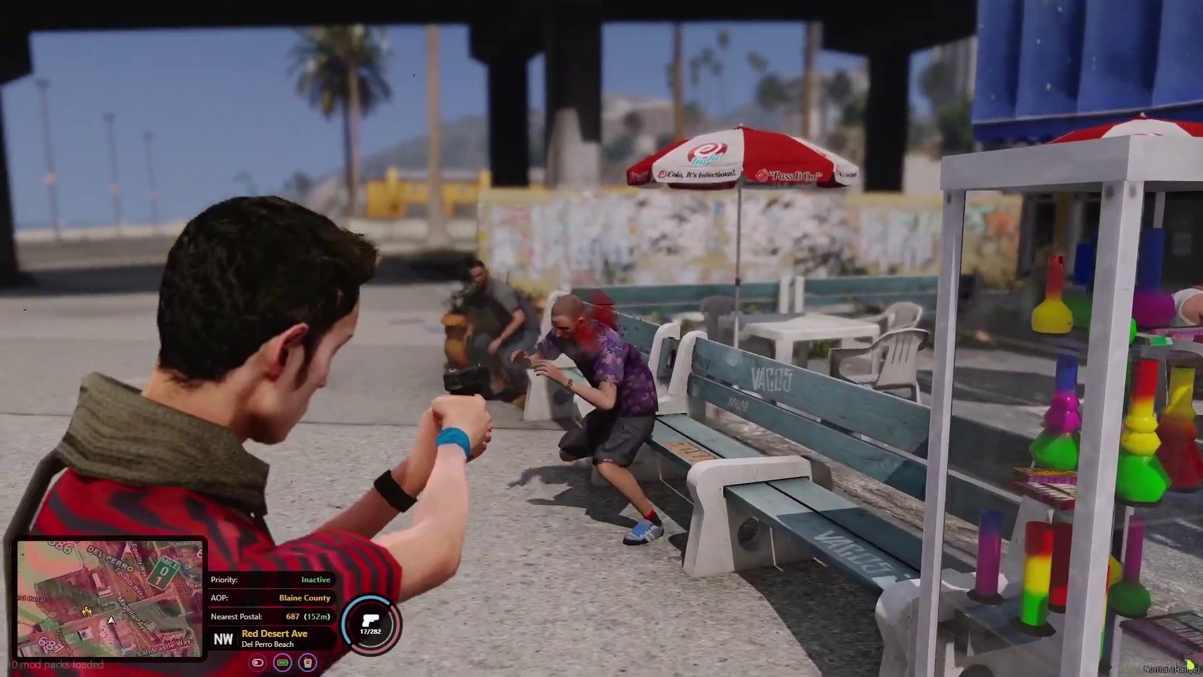
pyautogui.click(601, 339)
pyautogui.click(601, 338)
pyautogui.click(601, 339)
pyautogui.click(602, 338)
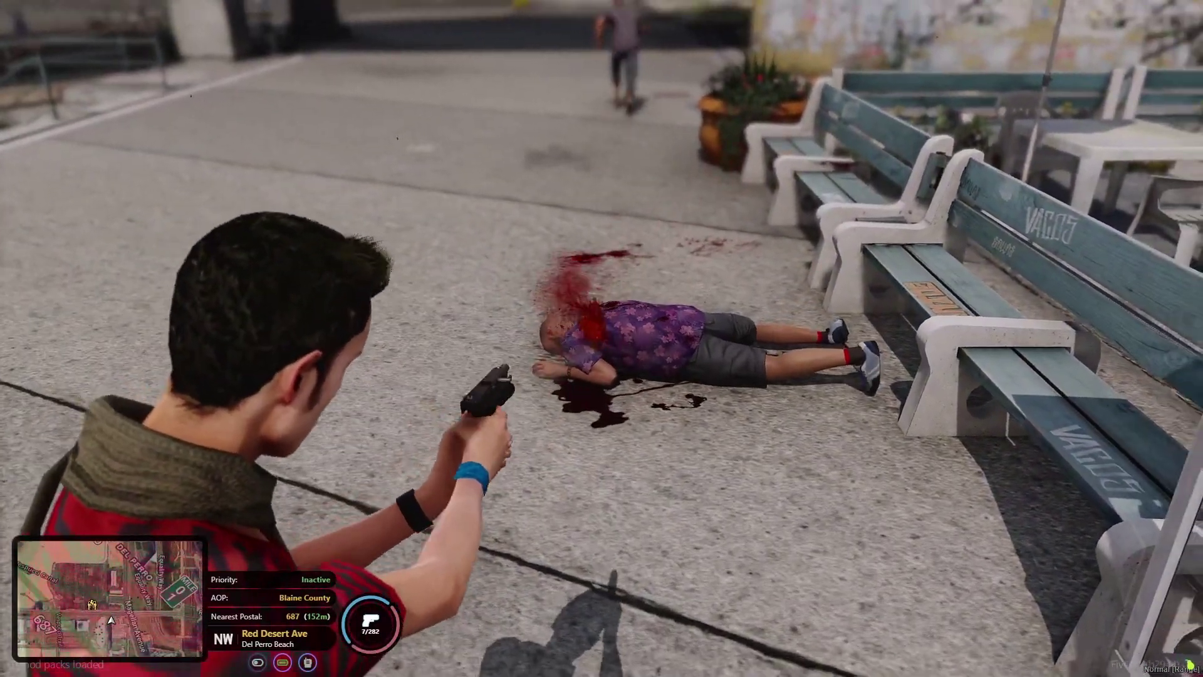
pyautogui.click(602, 338)
pyautogui.click(602, 338)
pyautogui.click(602, 339)
pyautogui.click(601, 338)
pyautogui.click(602, 338)
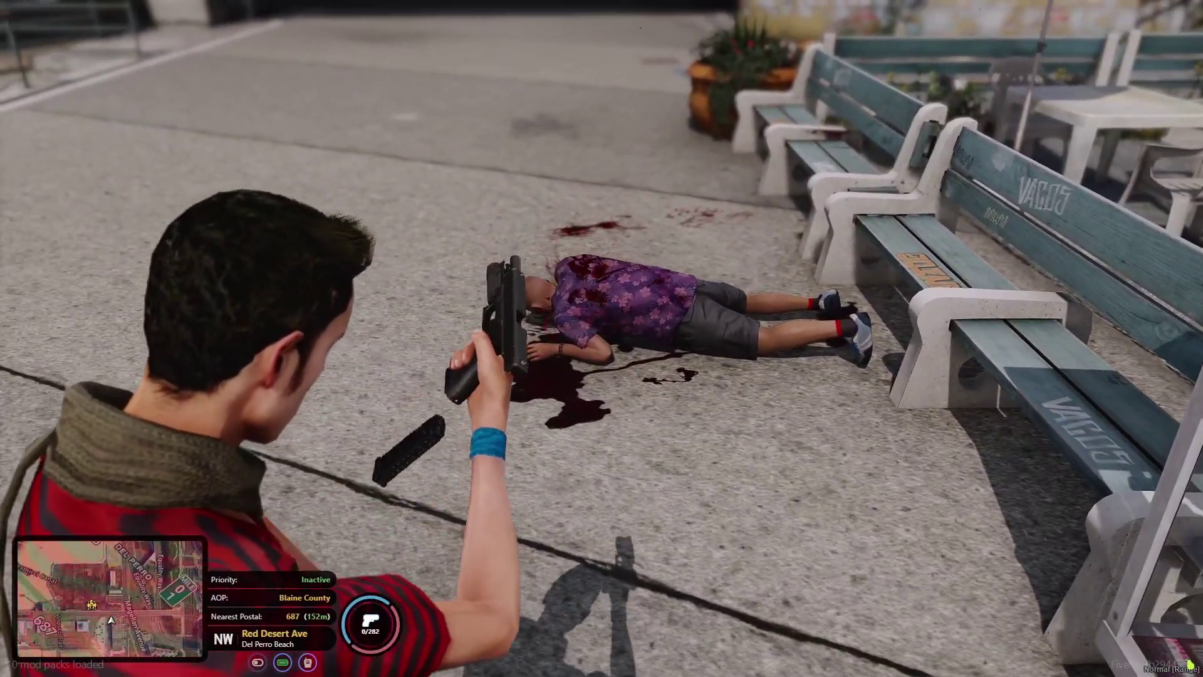
# Move closer to the fallen pedestrian and fire more shots to examine the blood splatter up close
pyautogui.press('w')
pyautogui.rightClick(602, 339)
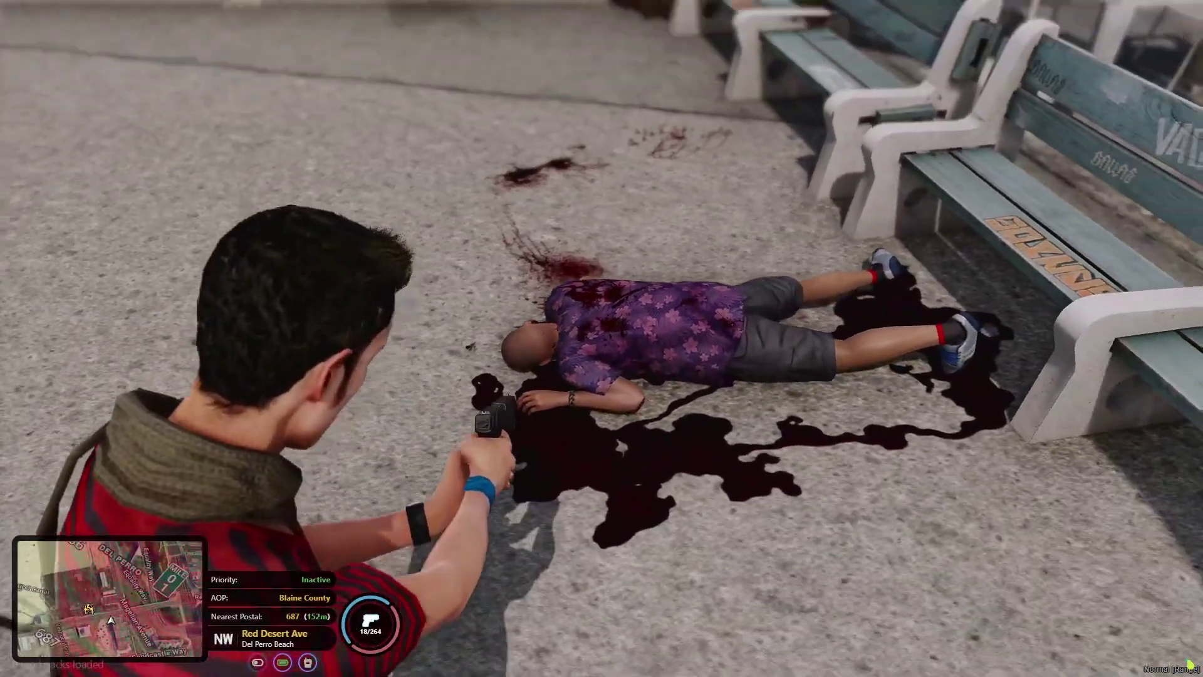
pyautogui.click(601, 339)
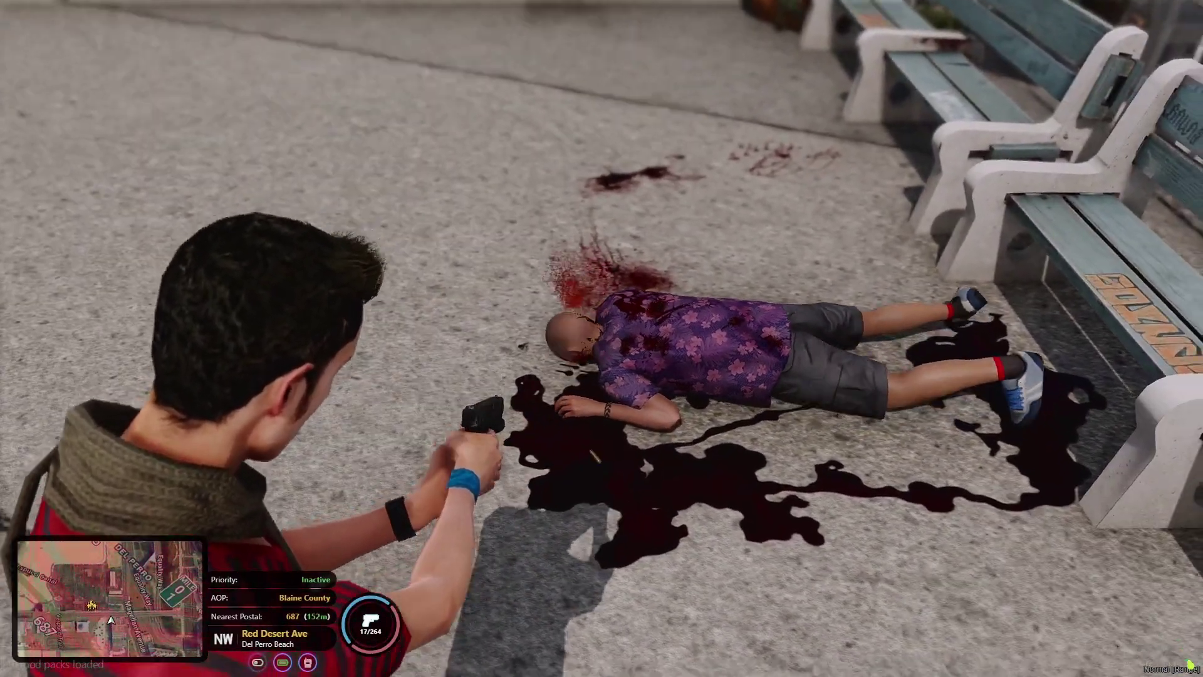
pyautogui.click(602, 338)
pyautogui.click(601, 339)
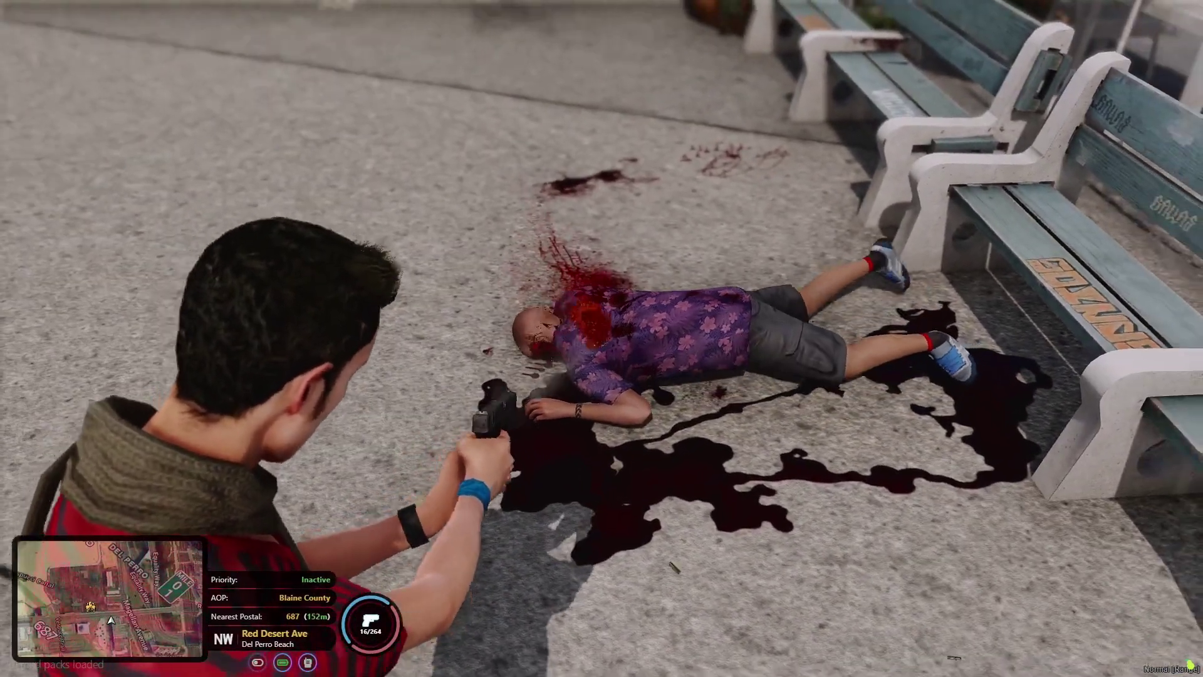